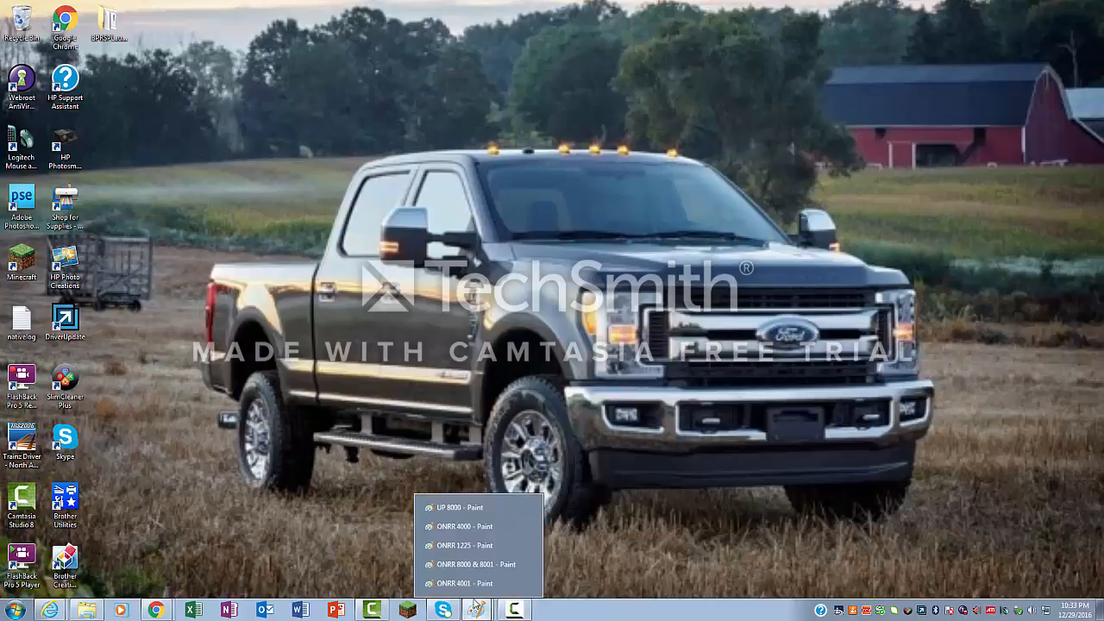
- Touch up the small roof fitting behind the cab in light grey, then make yellow the drawing colour
left_click(477, 609)
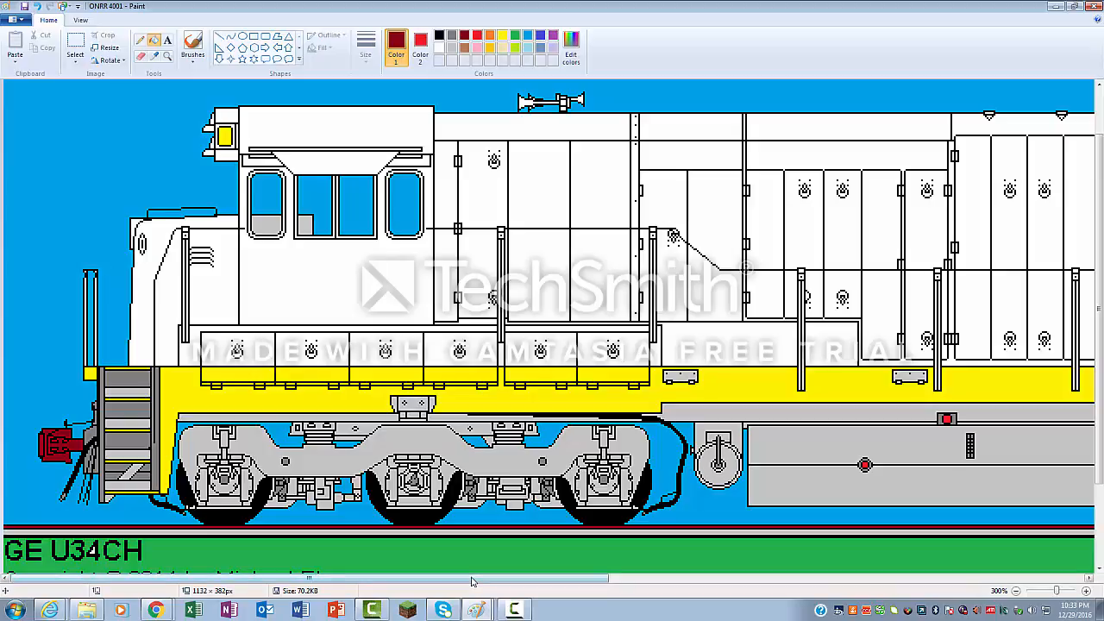
left_click_drag(472, 582, 949, 578)
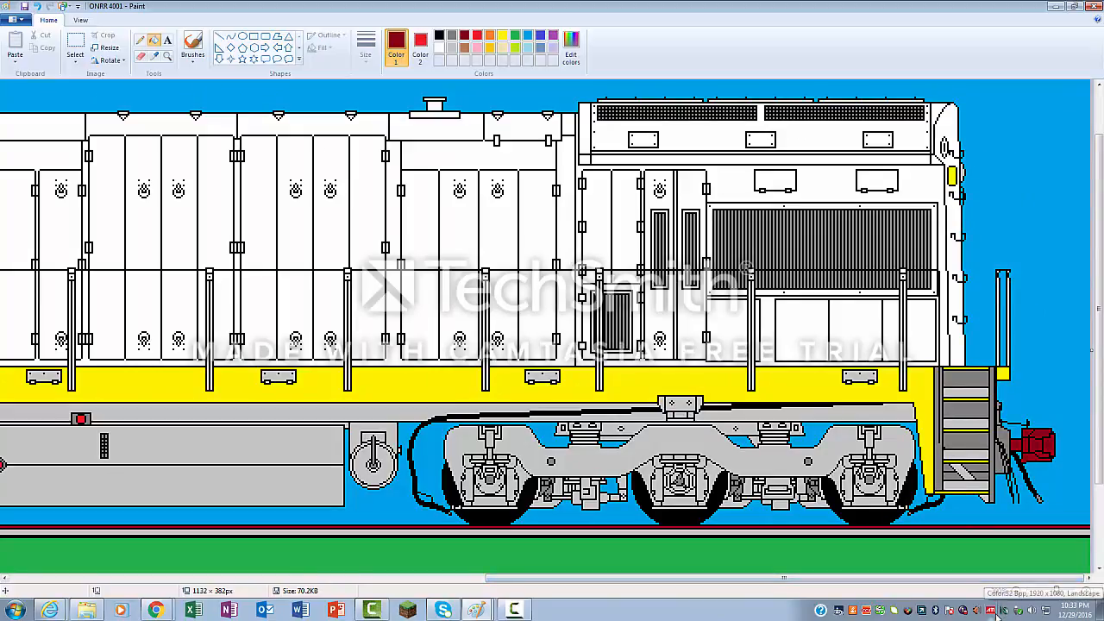
mouse_move(990, 611)
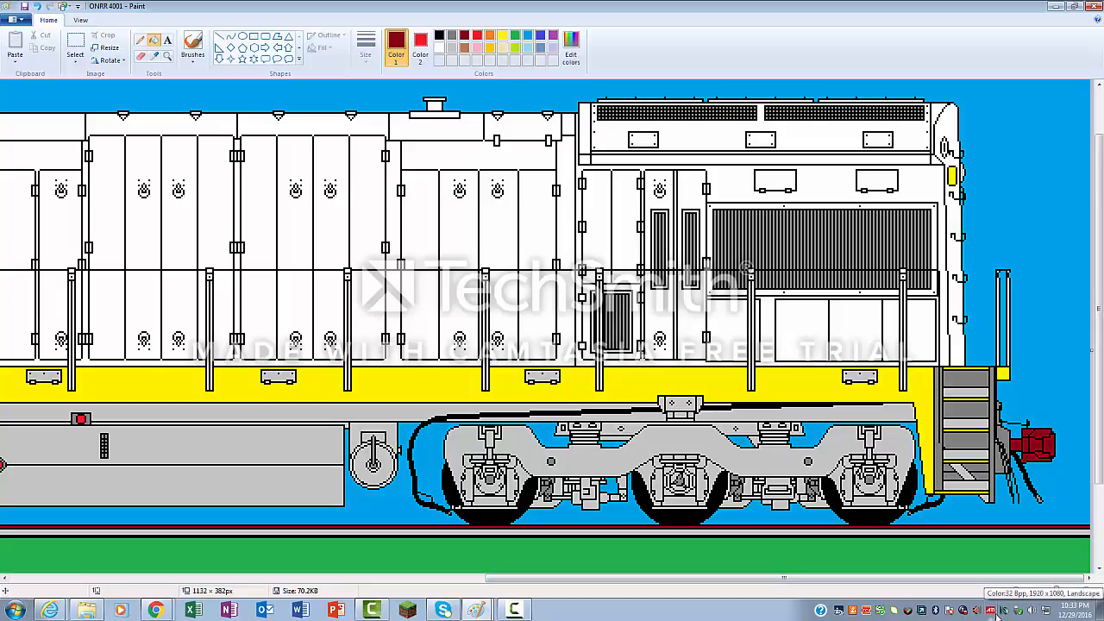
mouse_move(949, 578)
left_mouse_down()
mouse_move(604, 578)
mouse_move(776, 578)
left_mouse_up()
left_click(451, 48)
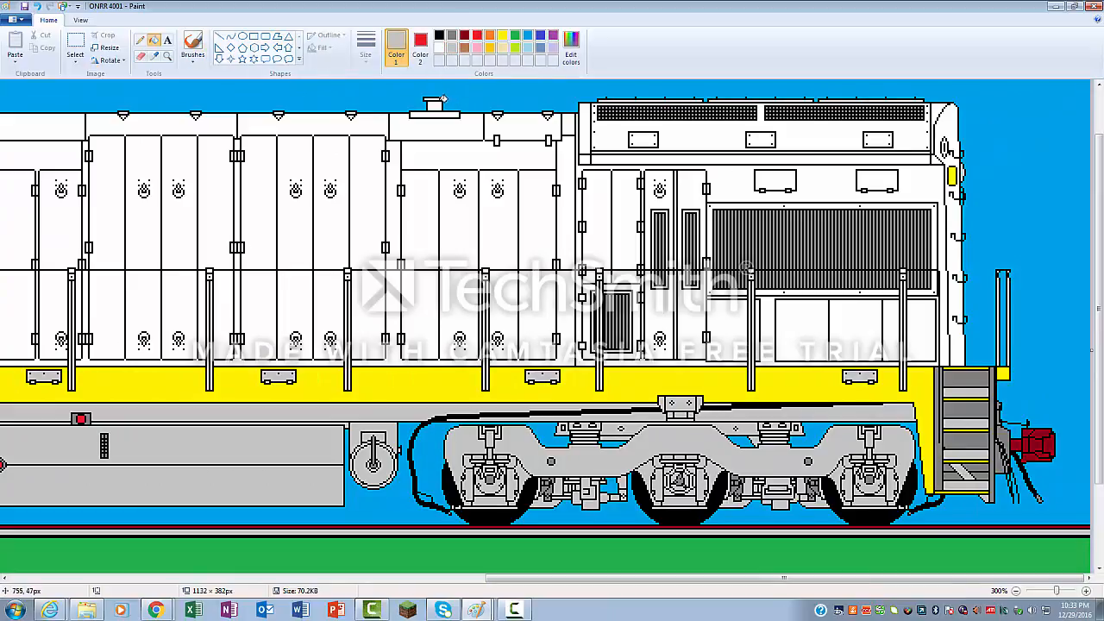
mouse_move(441, 100)
left_mouse_down()
mouse_move(431, 97)
mouse_move(442, 106)
left_mouse_up()
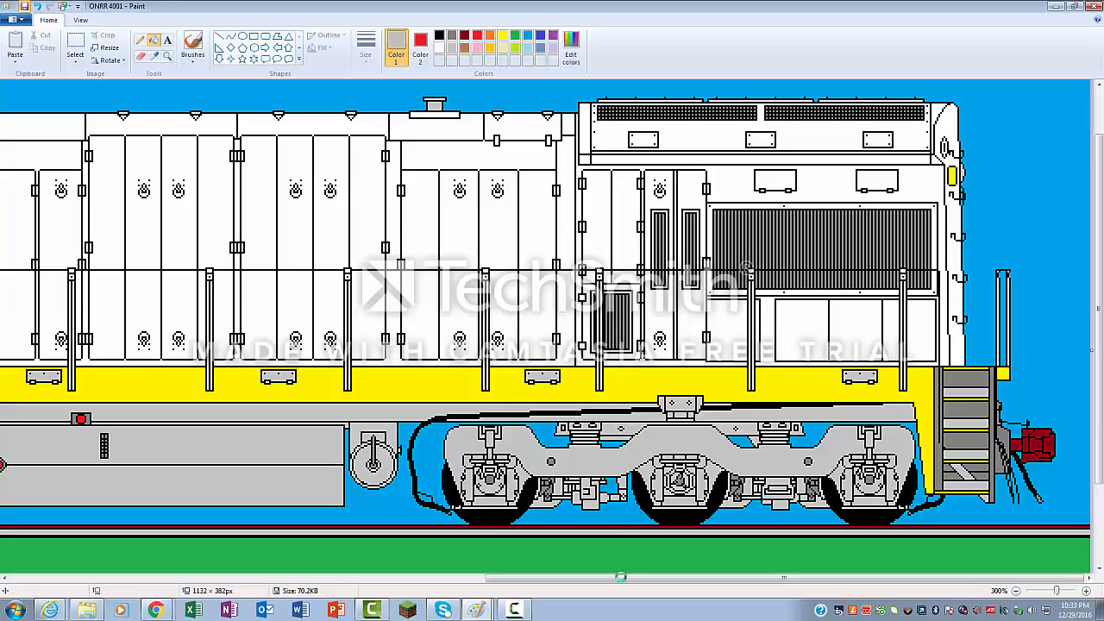
left_click_drag(621, 580, 119, 583)
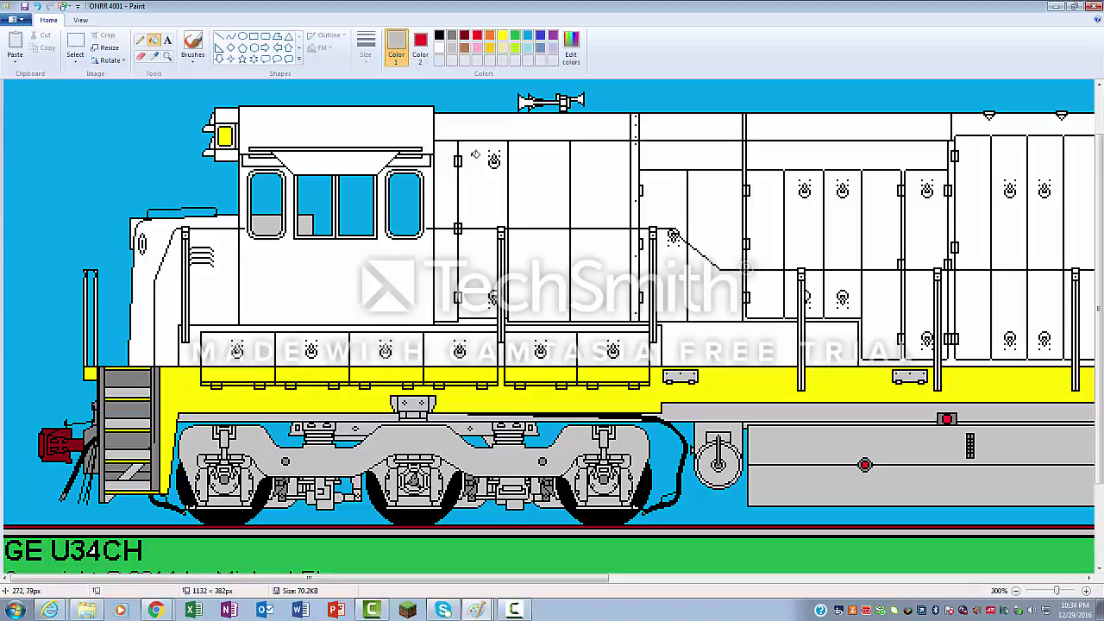
left_click(499, 39)
- Set black as Color 2, zoom in on the cab and choose the Rectangle shape at the thinnest size
left_click(421, 48)
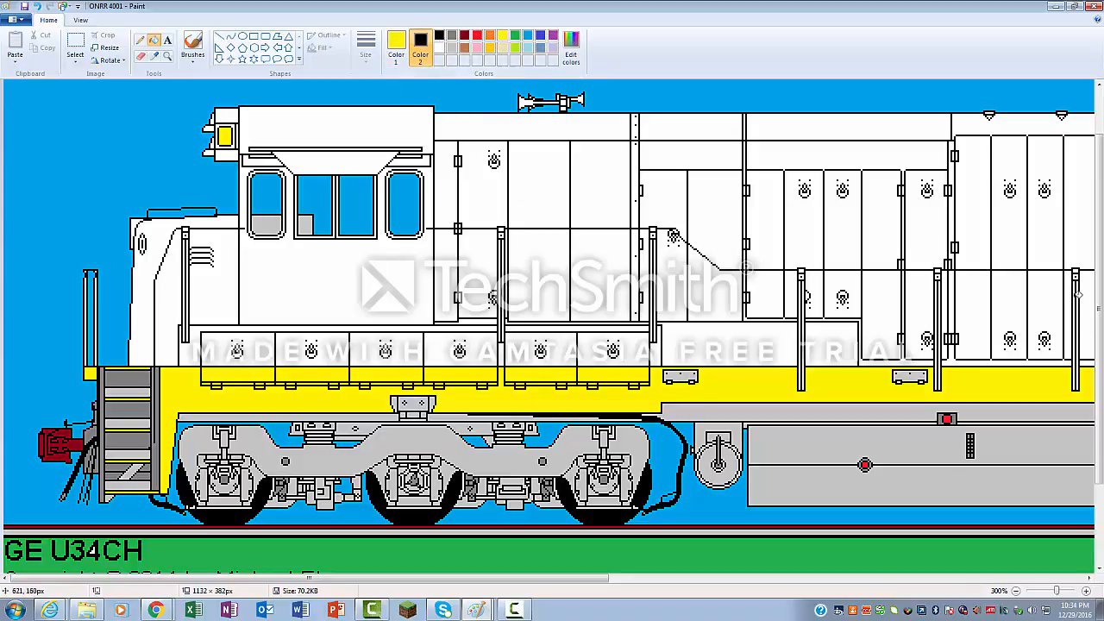
left_click(1086, 591)
left_click_drag(1097, 138, 1097, 259)
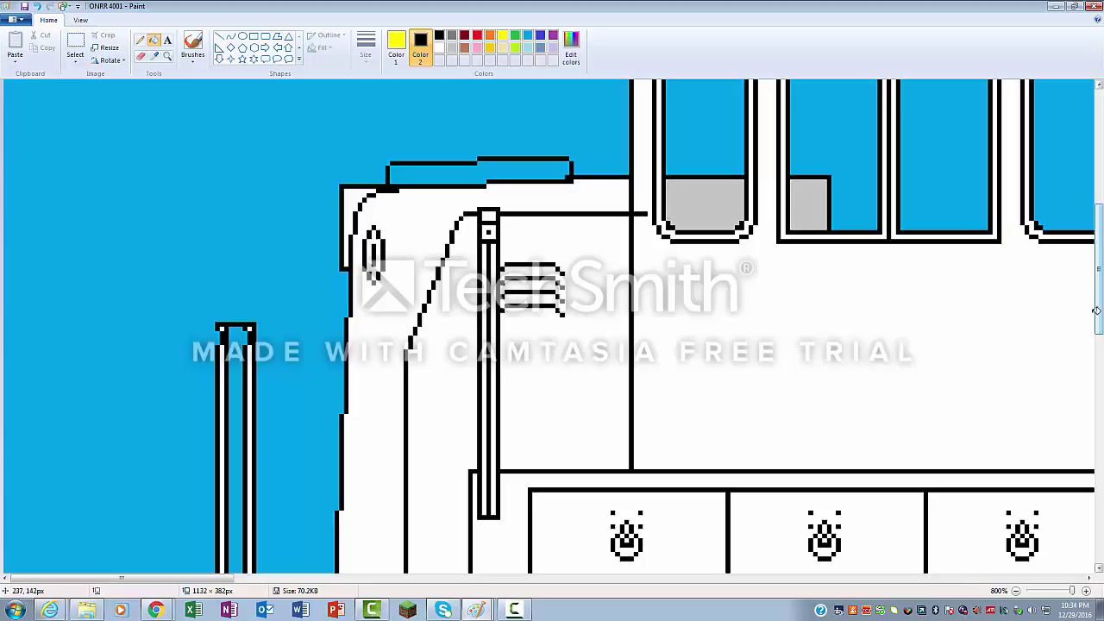
left_click(266, 38)
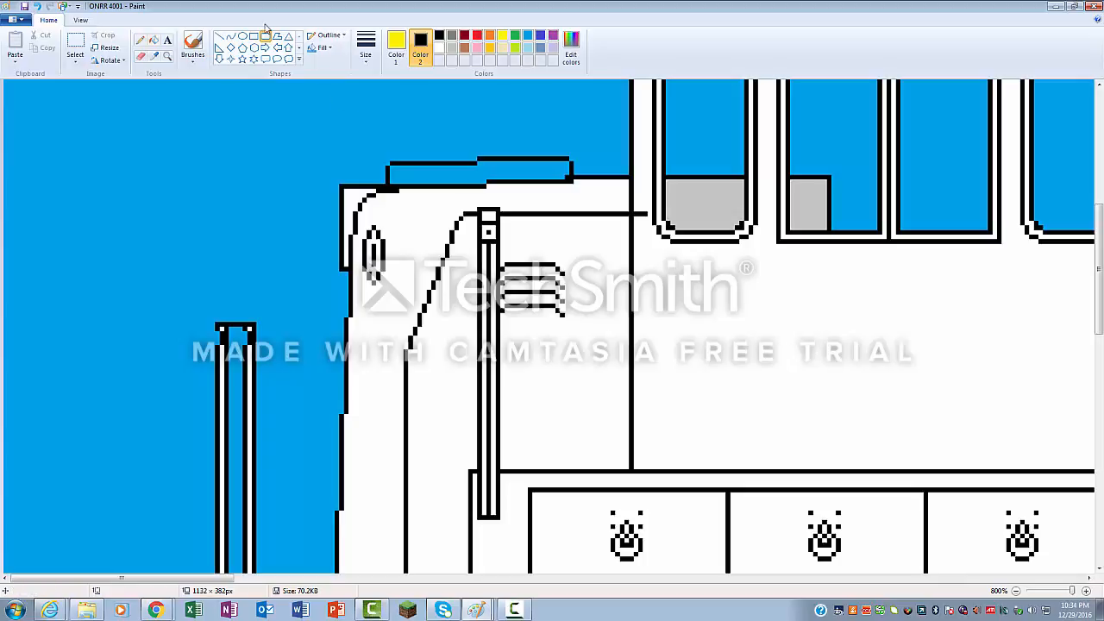
left_click(366, 47)
left_click(392, 87)
- Draw a thin yellow rectangle outline below the cab windows and stretch it along the hood to its end
mouse_move(996, 247)
left_mouse_down()
mouse_move(438, 466)
mouse_move(353, 466)
left_mouse_up()
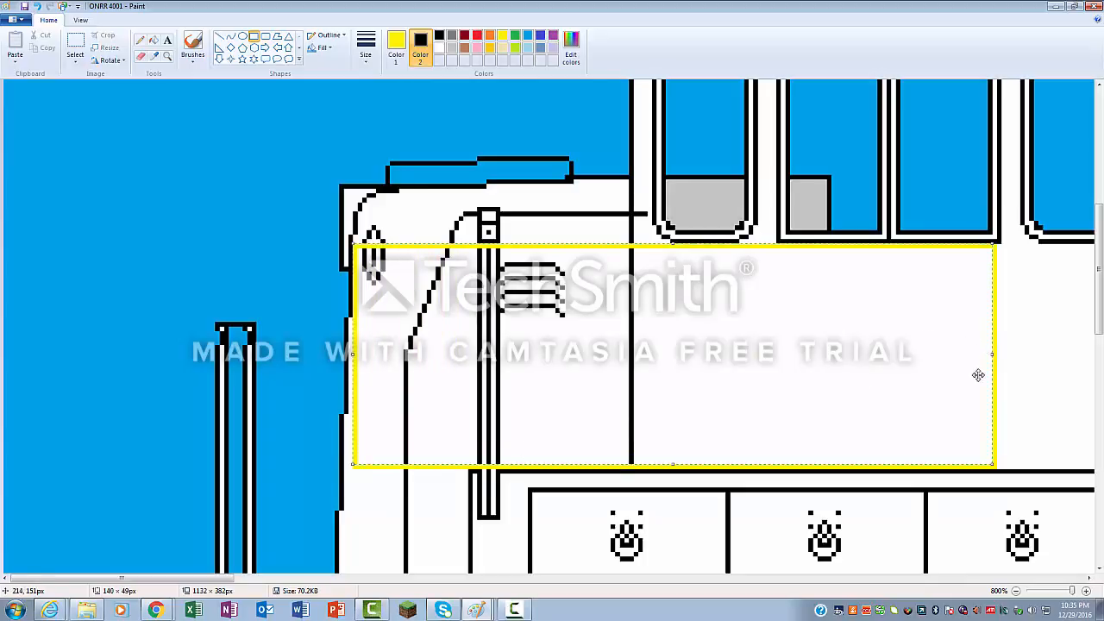
left_click_drag(120, 576, 168, 577)
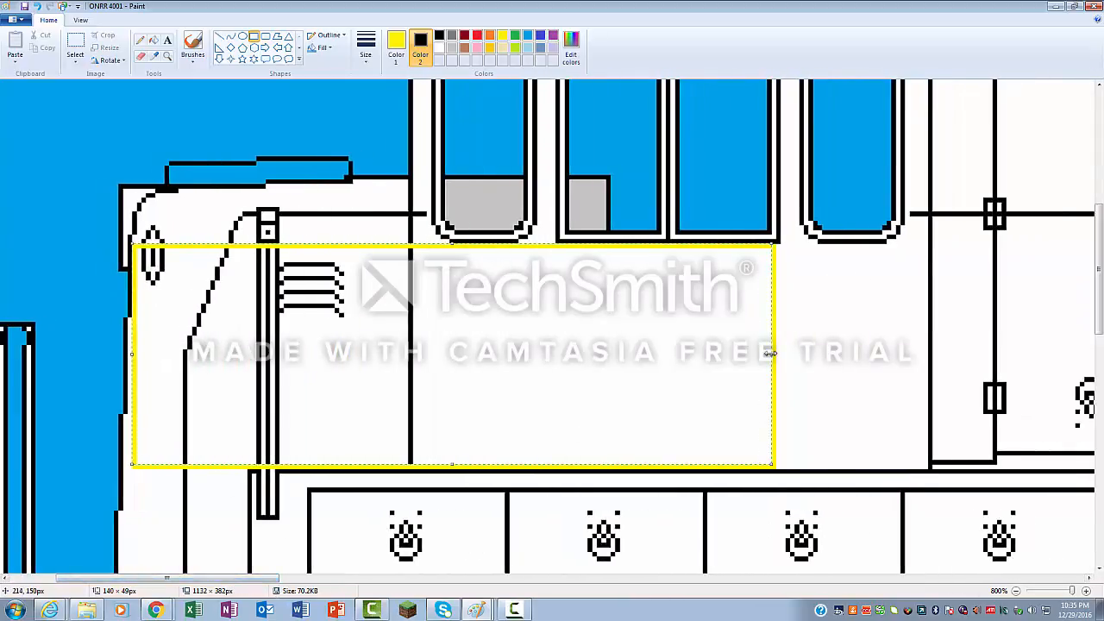
left_click_drag(772, 354, 1096, 354)
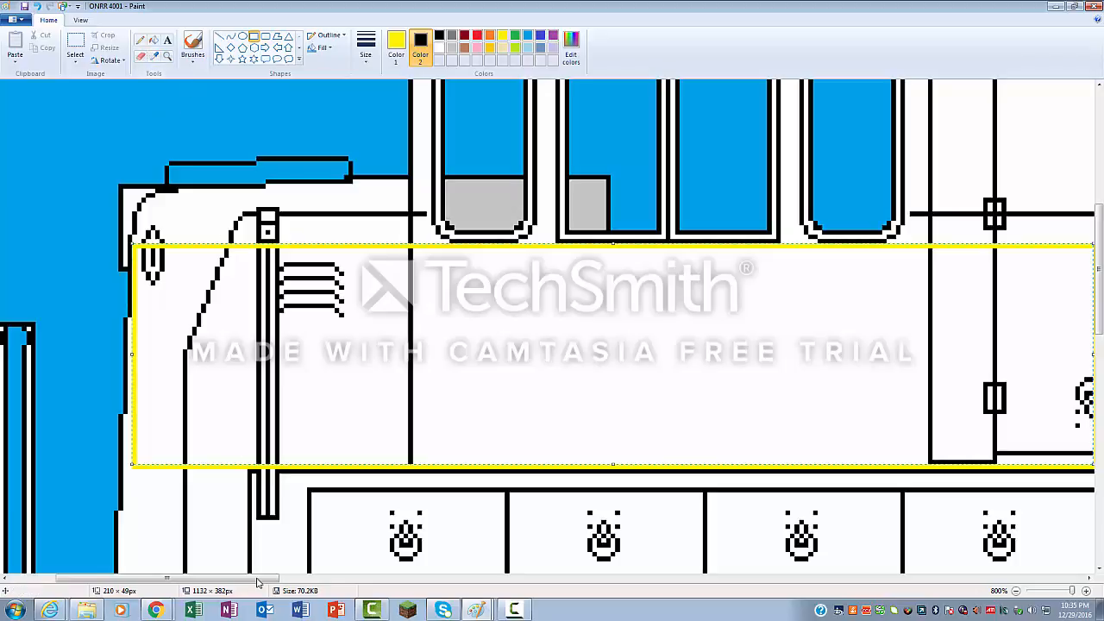
mouse_move(257, 581)
left_mouse_down()
mouse_move(479, 578)
mouse_move(487, 542)
left_mouse_up()
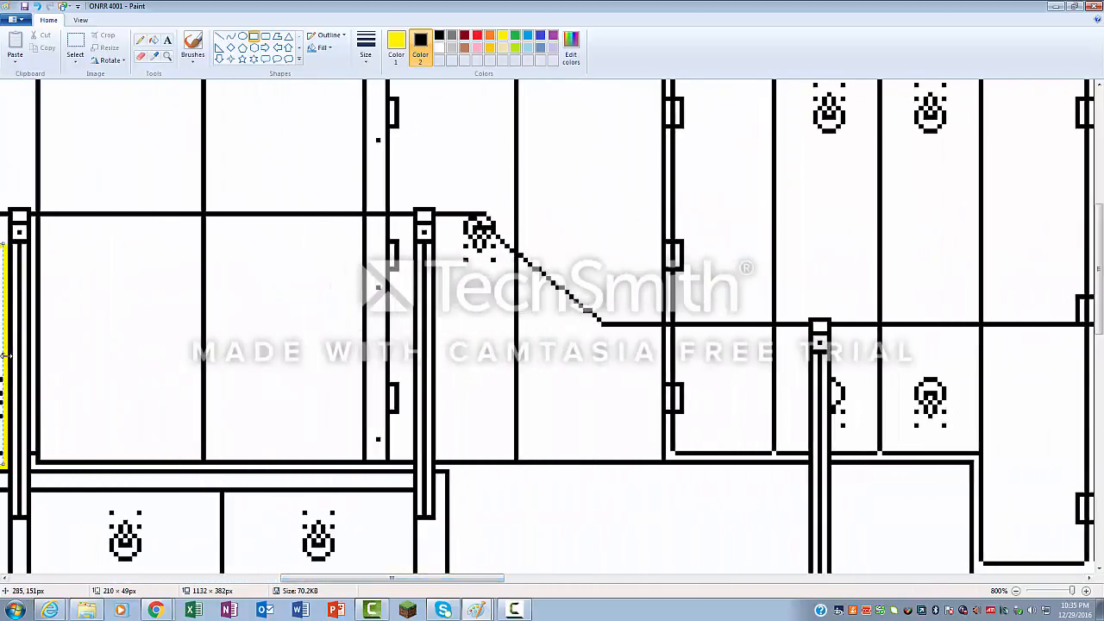
left_click_drag(3, 355, 1067, 440)
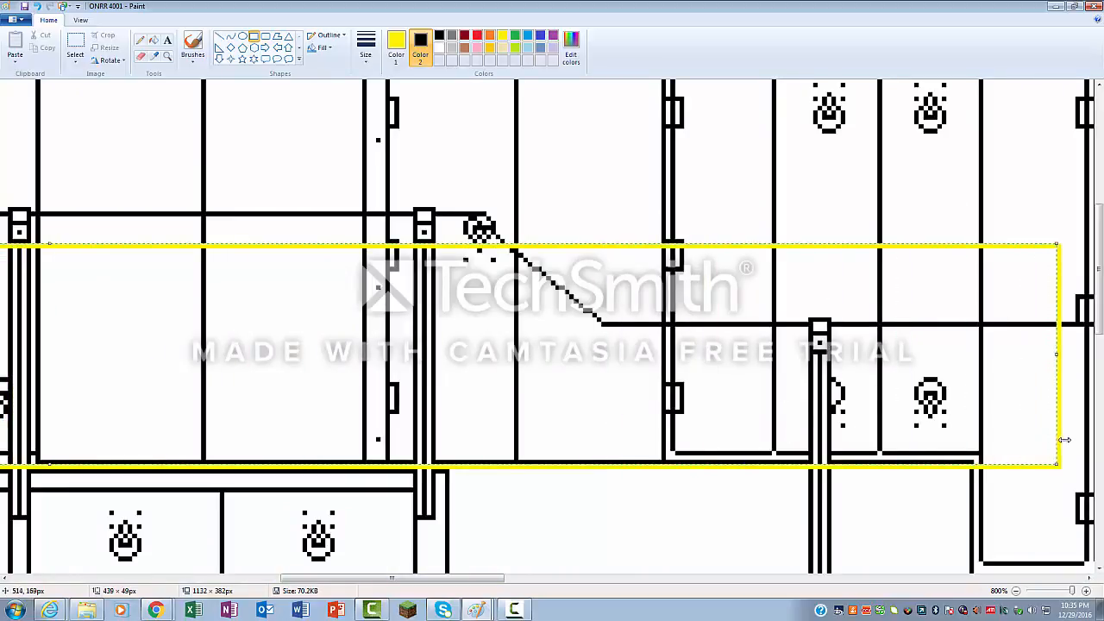
left_click_drag(475, 578, 707, 578)
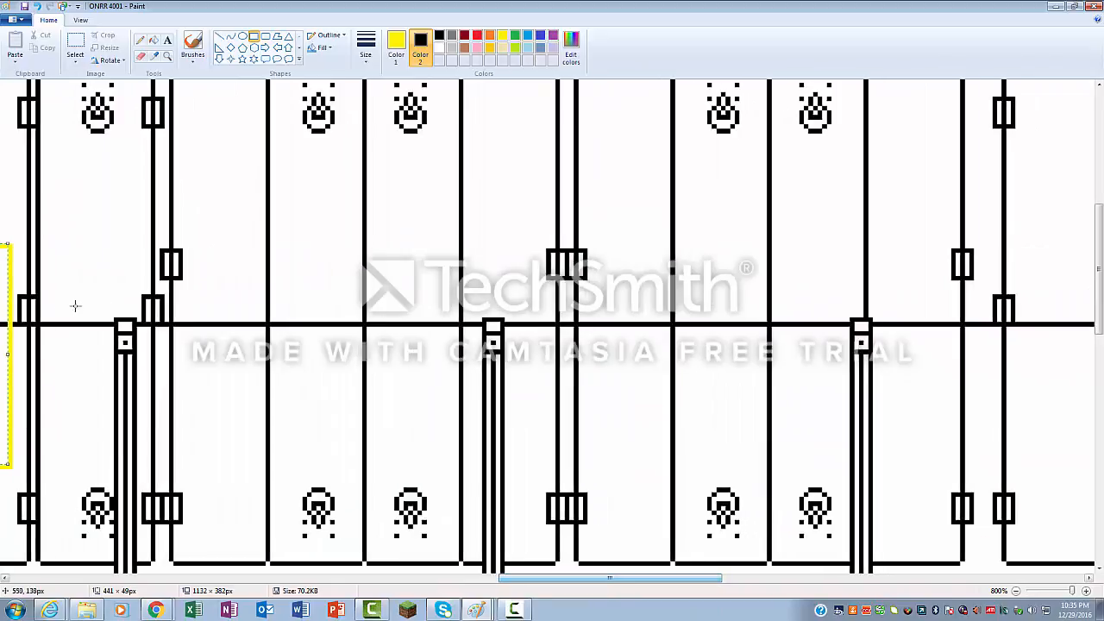
mouse_move(7, 356)
left_mouse_down()
mouse_move(685, 377)
mouse_move(1092, 368)
left_mouse_up()
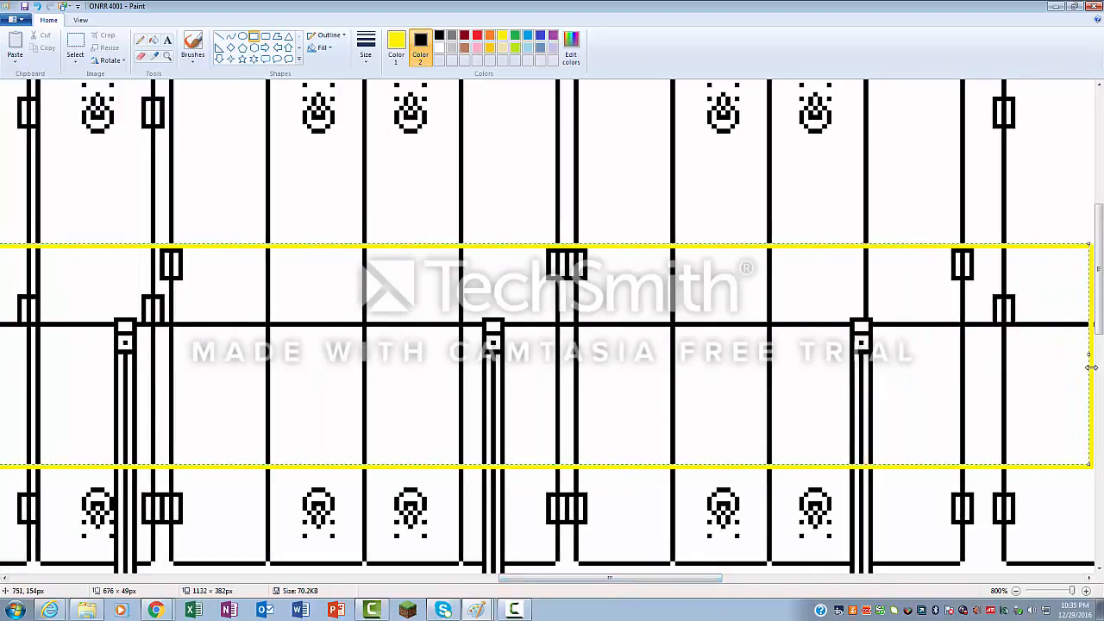
left_click_drag(526, 577, 763, 574)
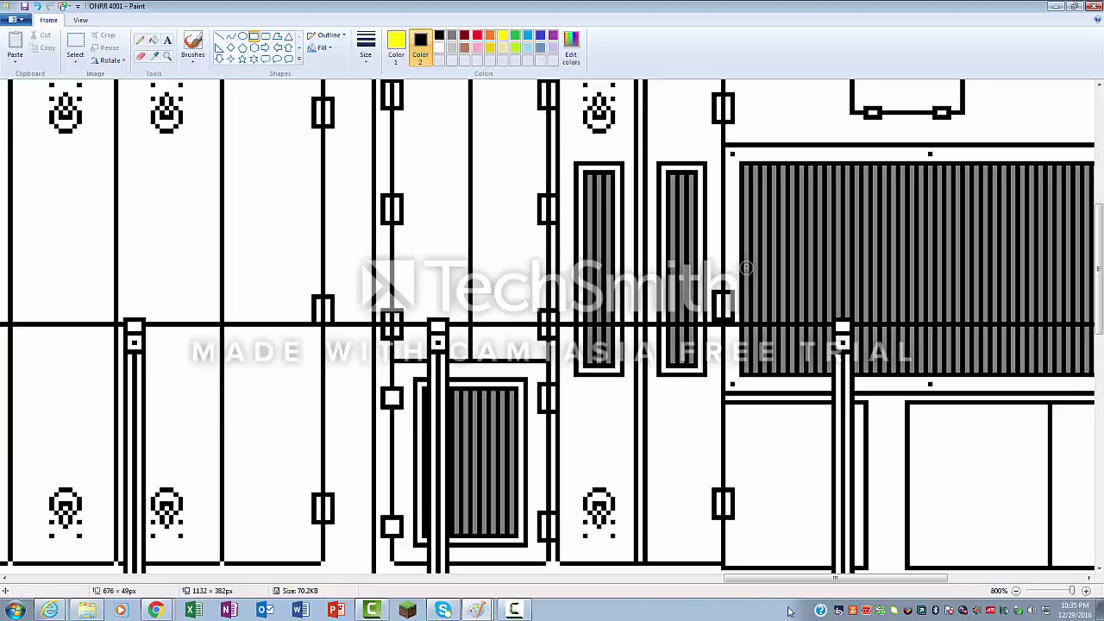
left_click_drag(764, 576, 755, 586)
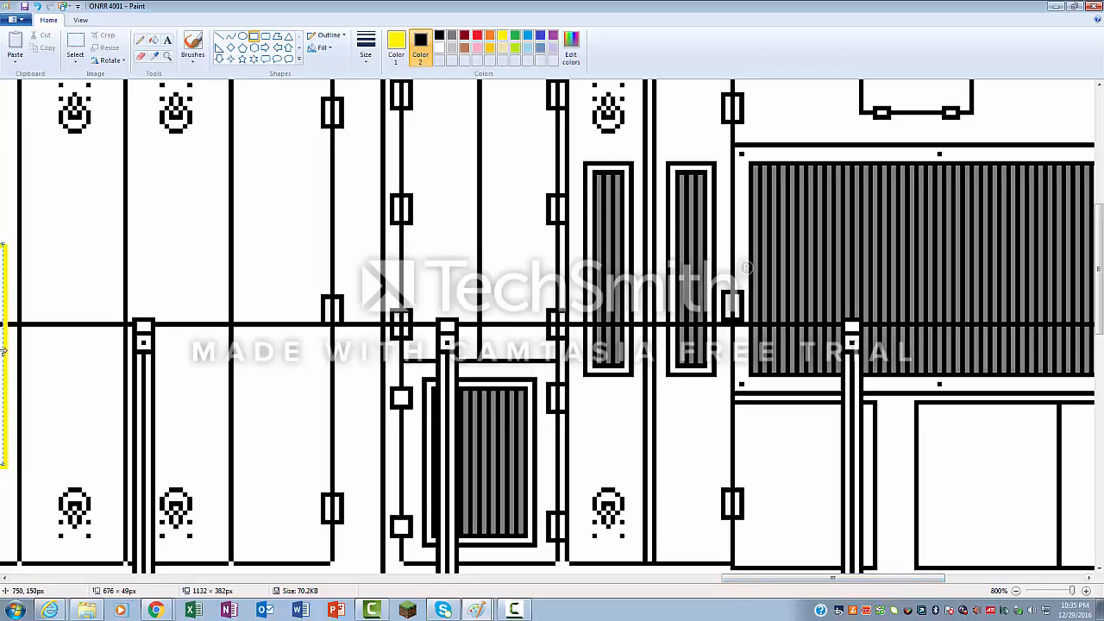
left_click_drag(3, 244, 1093, 468)
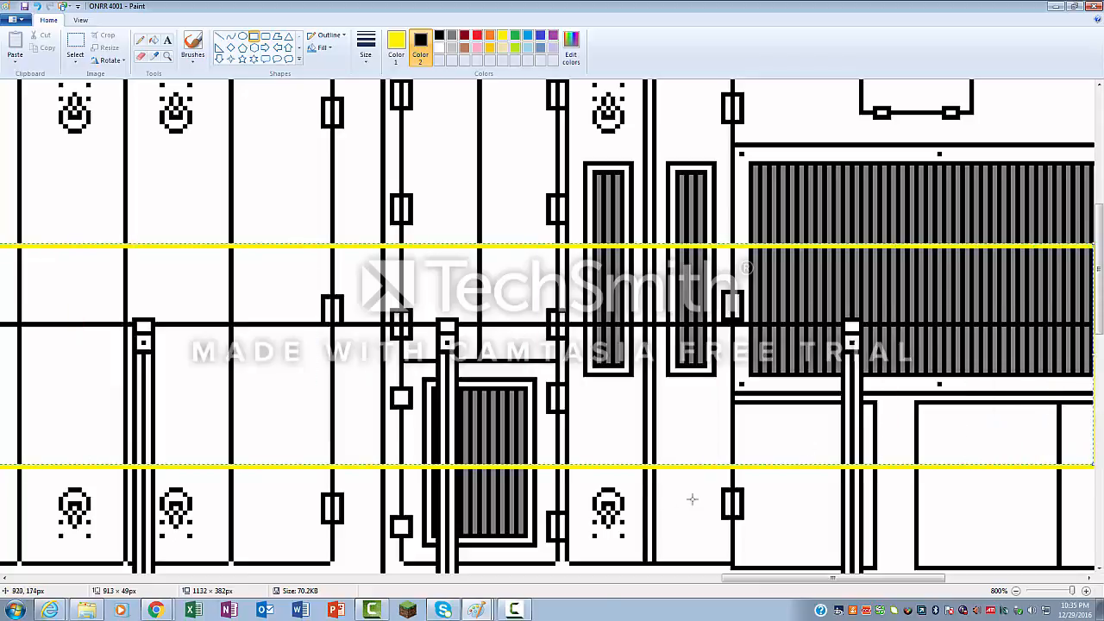
left_click_drag(733, 578, 966, 578)
left_click_drag(865, 578, 966, 578)
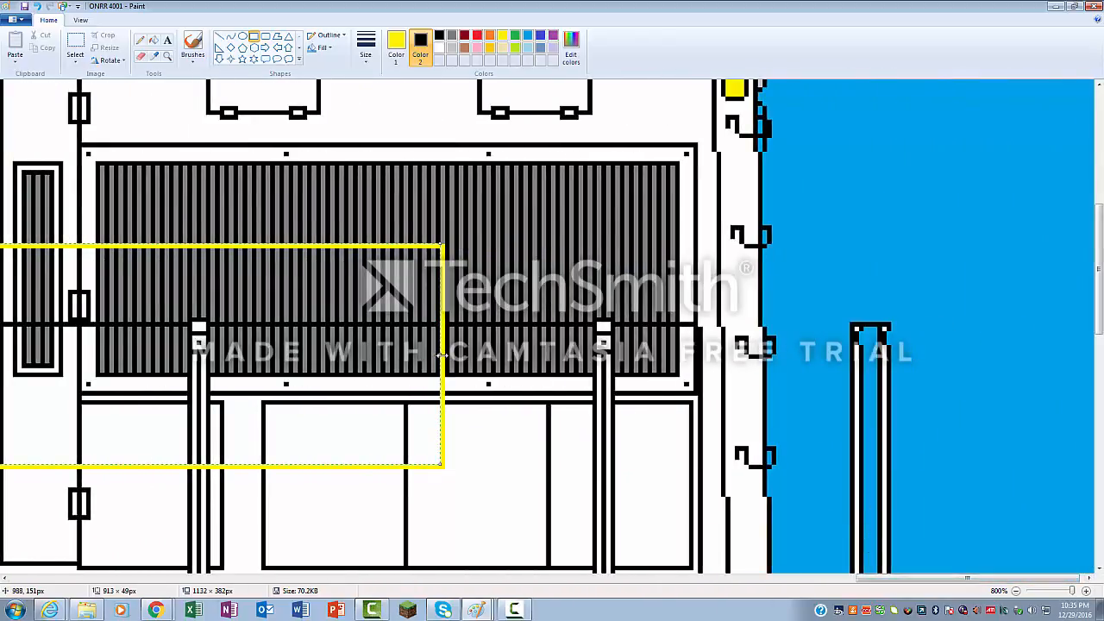
left_click_drag(441, 354, 755, 332)
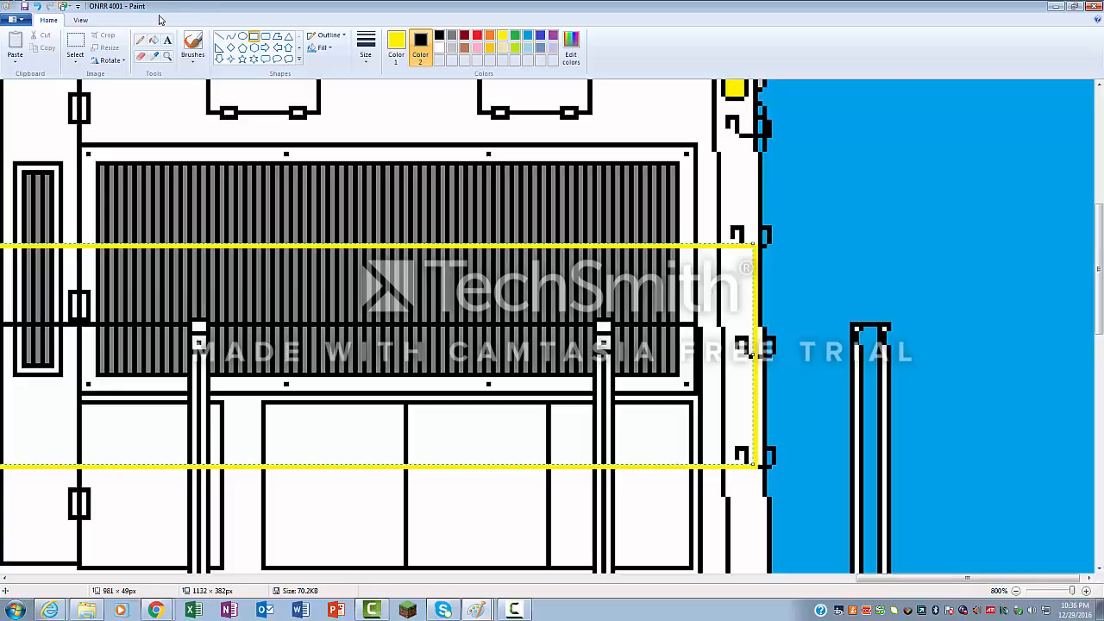
- Commit the rectangle by switching to the Pencil and carry the lower yellow stripe across the handrail post
left_click(147, 41)
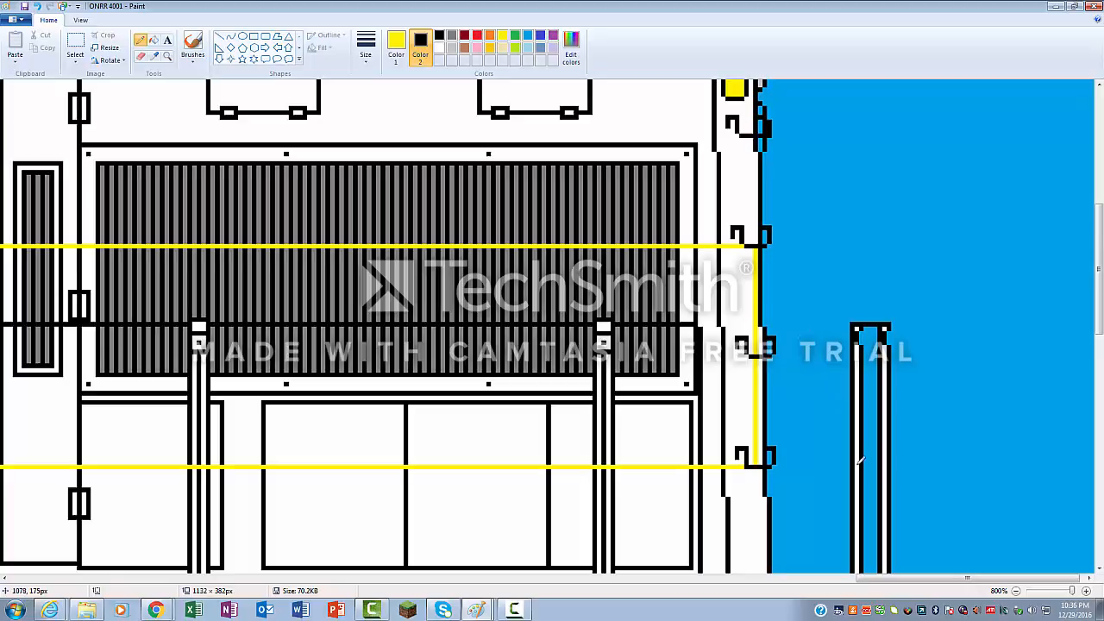
left_click_drag(855, 465, 892, 466)
- Restore the black grille bars where the upper yellow stripe crosses the radiator grille
left_click(157, 244)
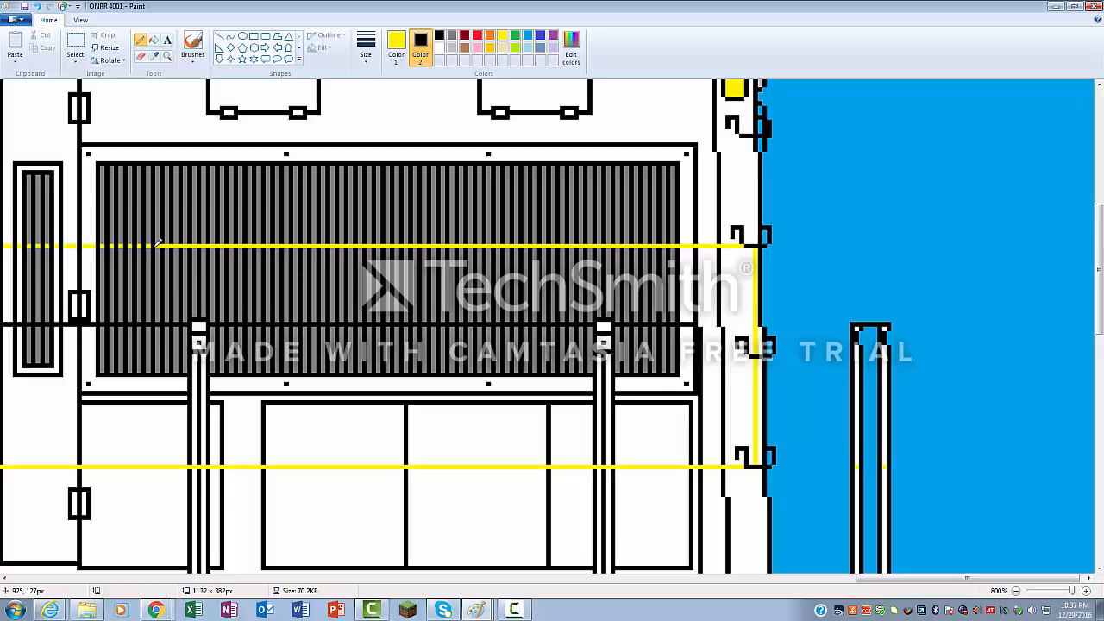
left_click_drag(159, 244, 167, 244)
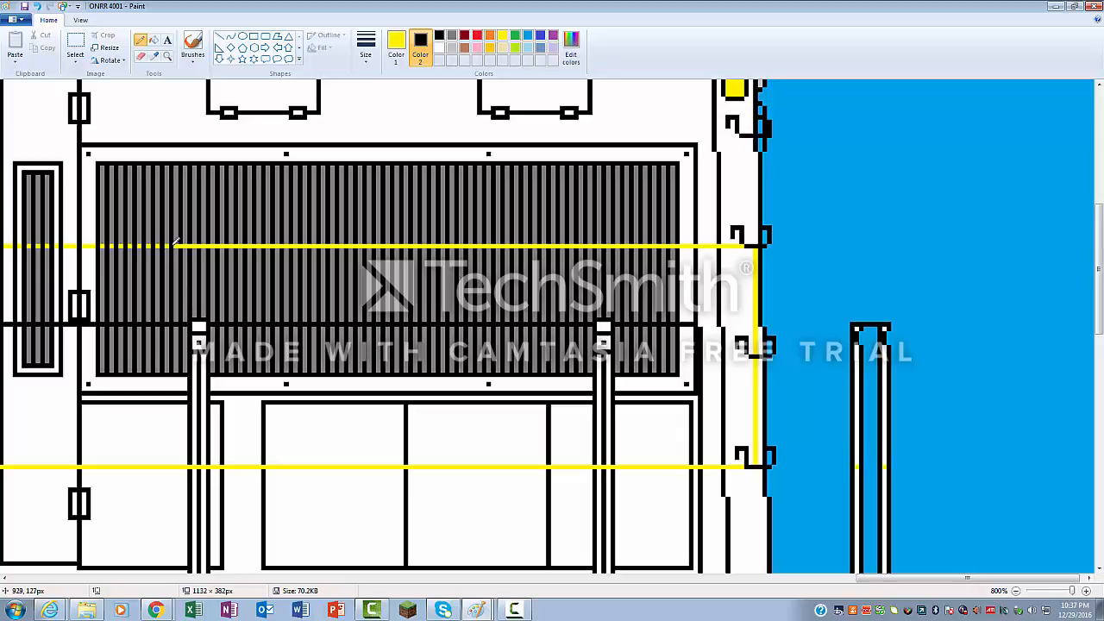
left_click_drag(173, 244, 217, 244)
left_click_drag(682, 244, 691, 244)
left_click_drag(690, 244, 679, 244)
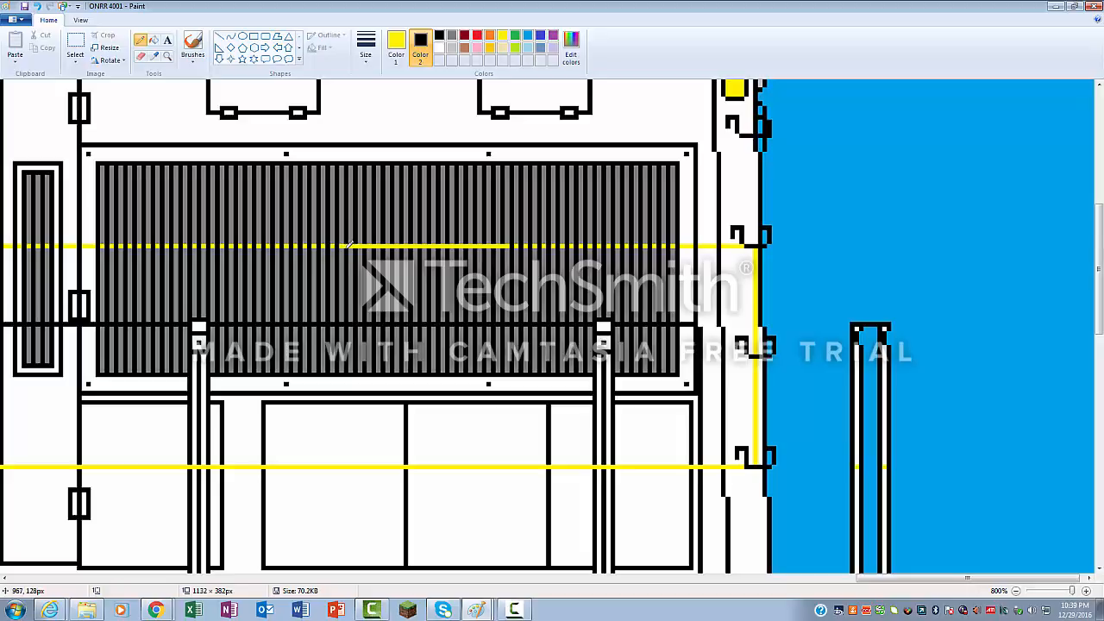
left_click_drag(347, 246, 436, 246)
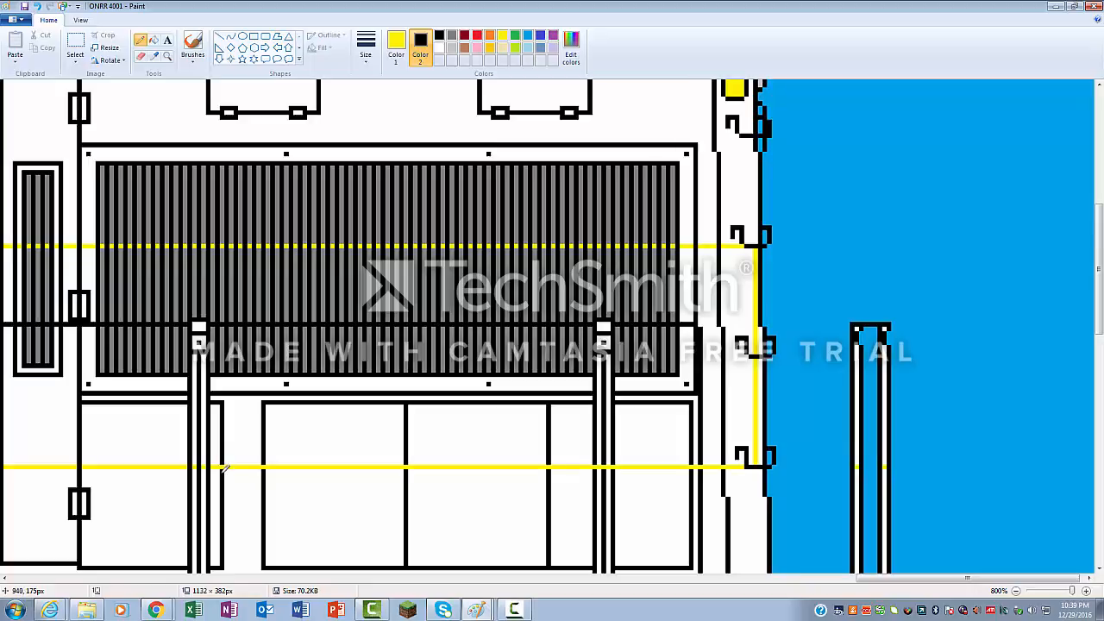
- Blacken the lower stripe at the left post and panel edge, undoing a stray mark at the right bars
left_click(226, 467)
left_click(264, 467)
left_click_drag(604, 467, 590, 468)
key("ctrl+z")
left_click_drag(966, 578, 671, 604)
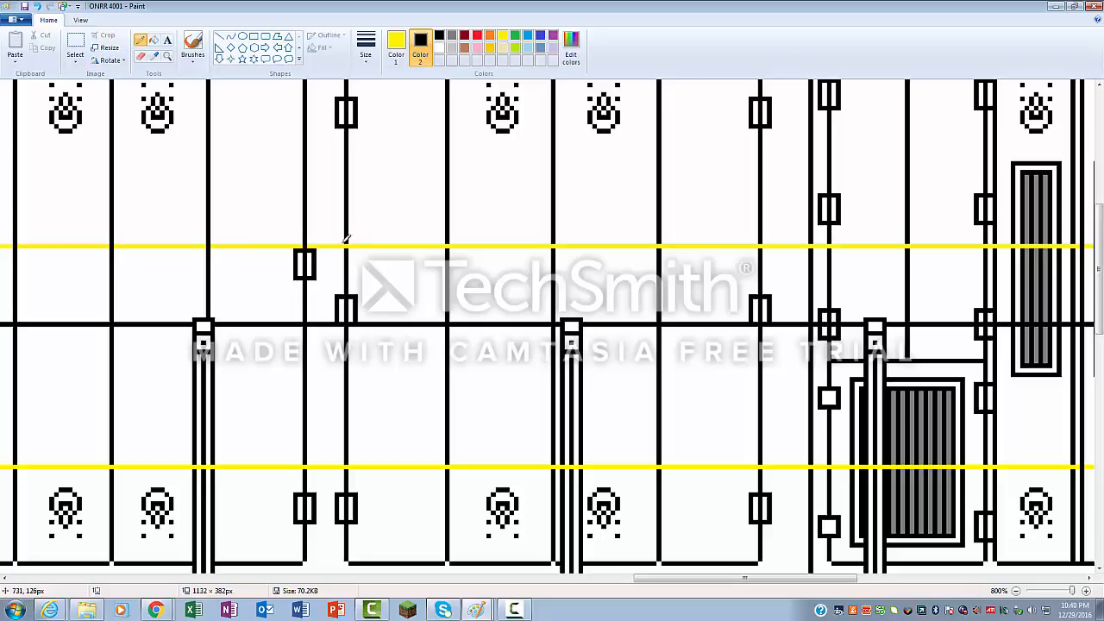
left_click(450, 245)
key("ctrl+z")
left_click(563, 243)
key("ctrl+z")
left_click(657, 247)
key("ctrl+z")
- Pencil black pixels so each vertical panel line and the triple lines cut through both yellow stripes
left_click_drag(210, 464, 193, 464)
left_click(304, 466)
left_click(450, 466)
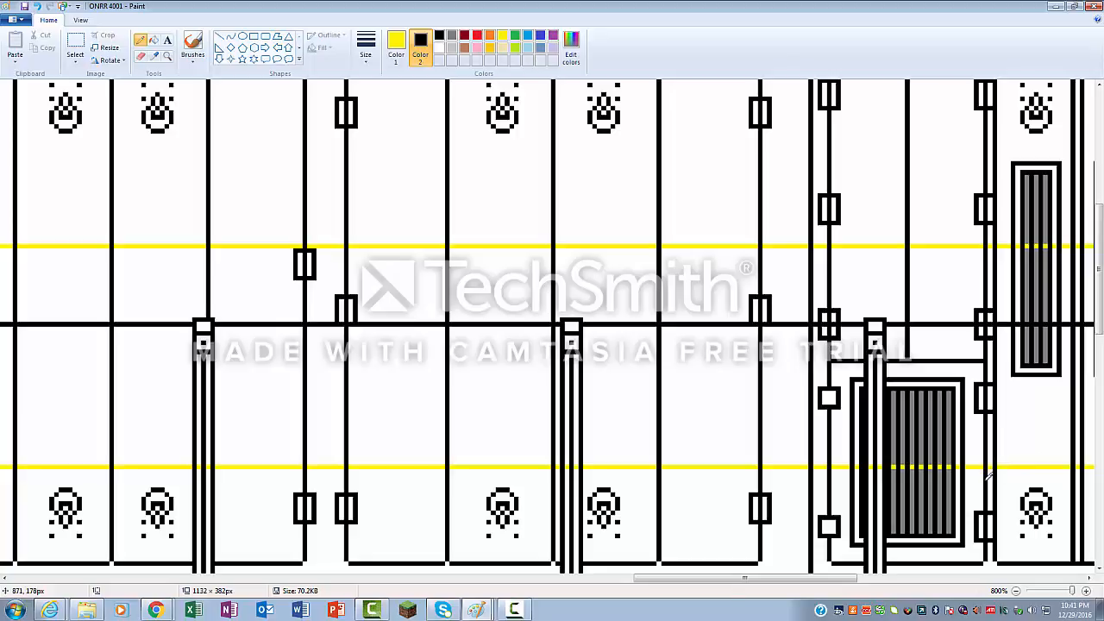
mouse_move(805, 578)
left_mouse_down()
mouse_move(688, 579)
mouse_move(680, 603)
mouse_move(569, 614)
left_mouse_up()
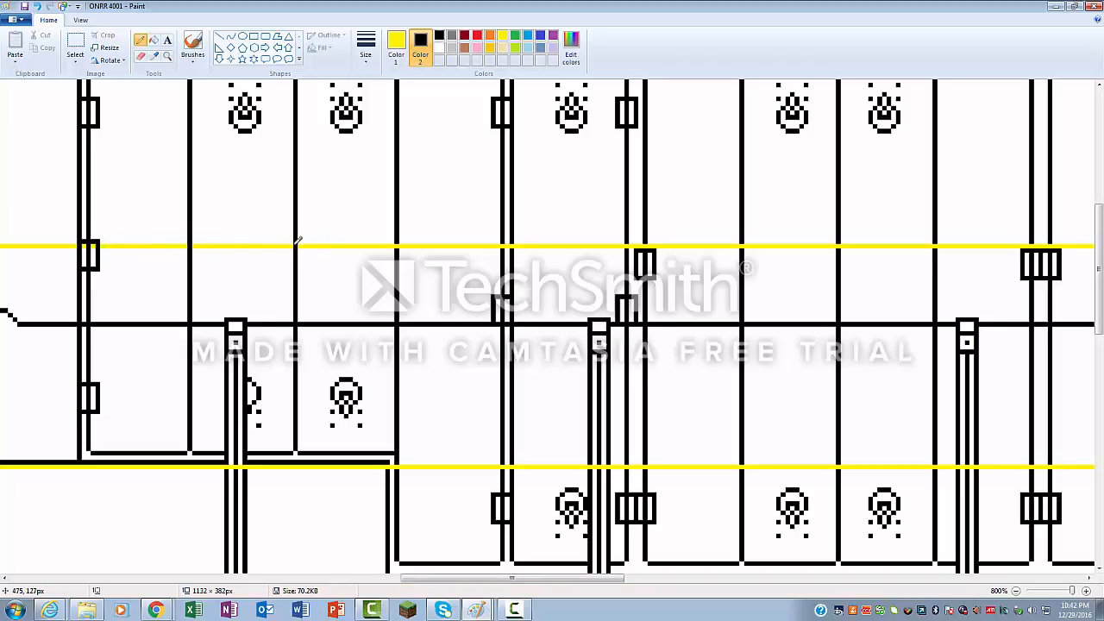
left_click_drag(395, 244, 395, 251)
left_click(402, 247)
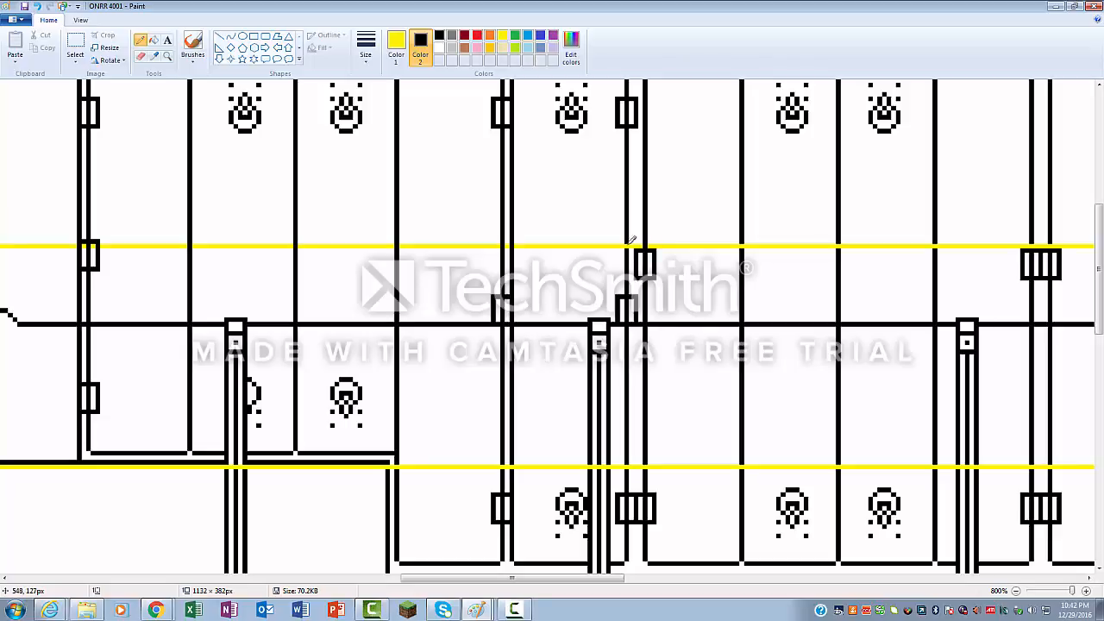
left_click(631, 243)
left_click(935, 247)
left_click(836, 245)
left_click(744, 245)
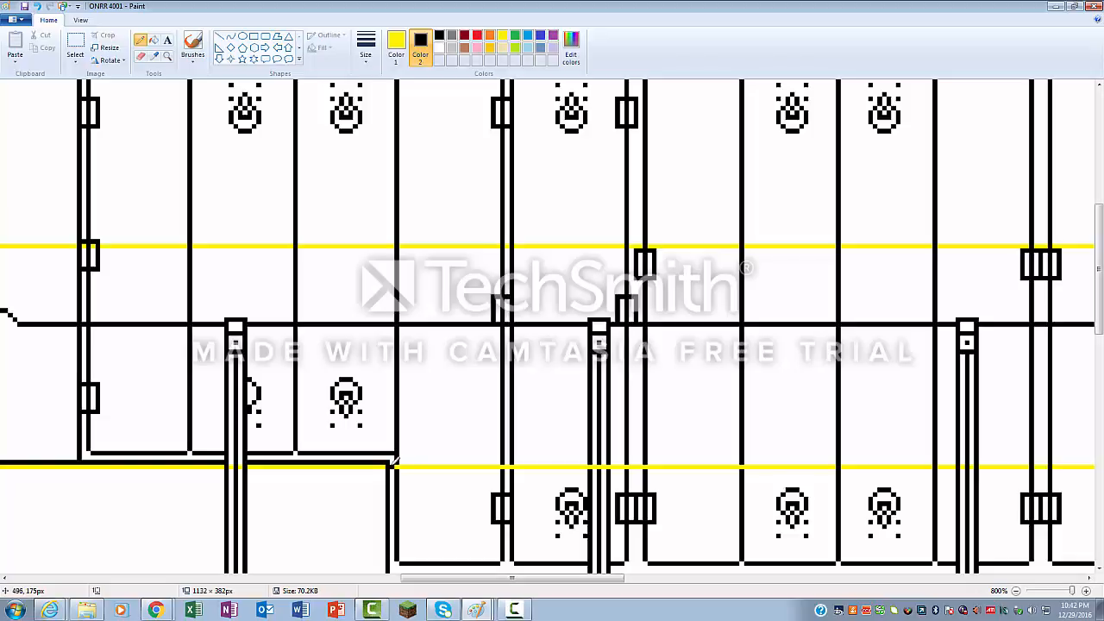
left_click(395, 466)
left_click_drag(559, 584, 362, 585)
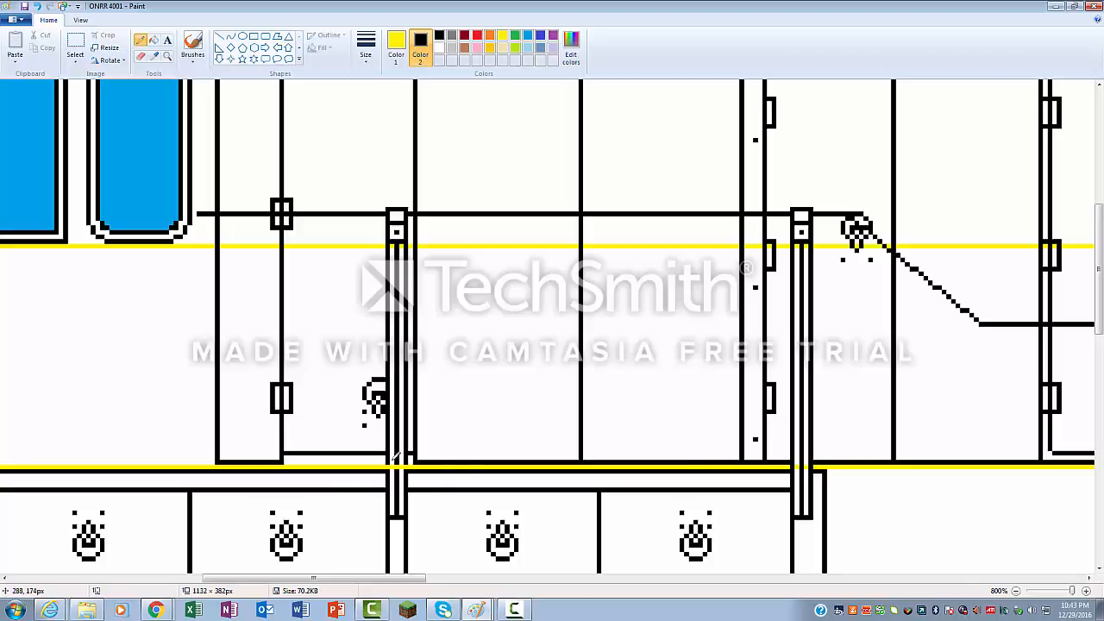
- Extend the lower yellow stripe across the black railing post near the cab
left_click_drag(390, 466, 406, 466)
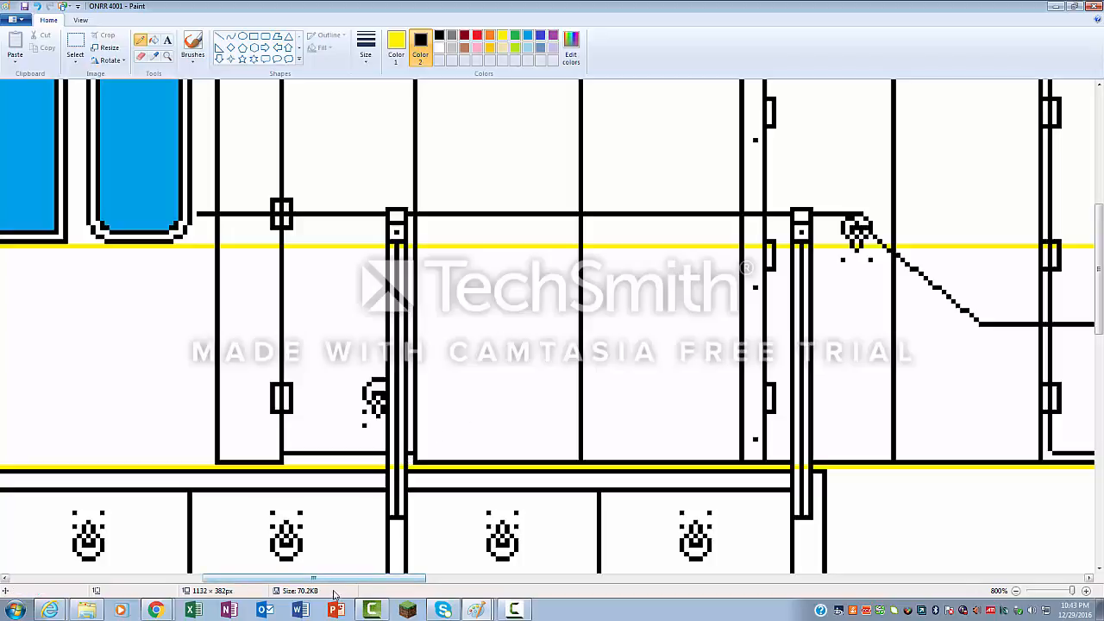
left_click_drag(332, 583, 146, 579)
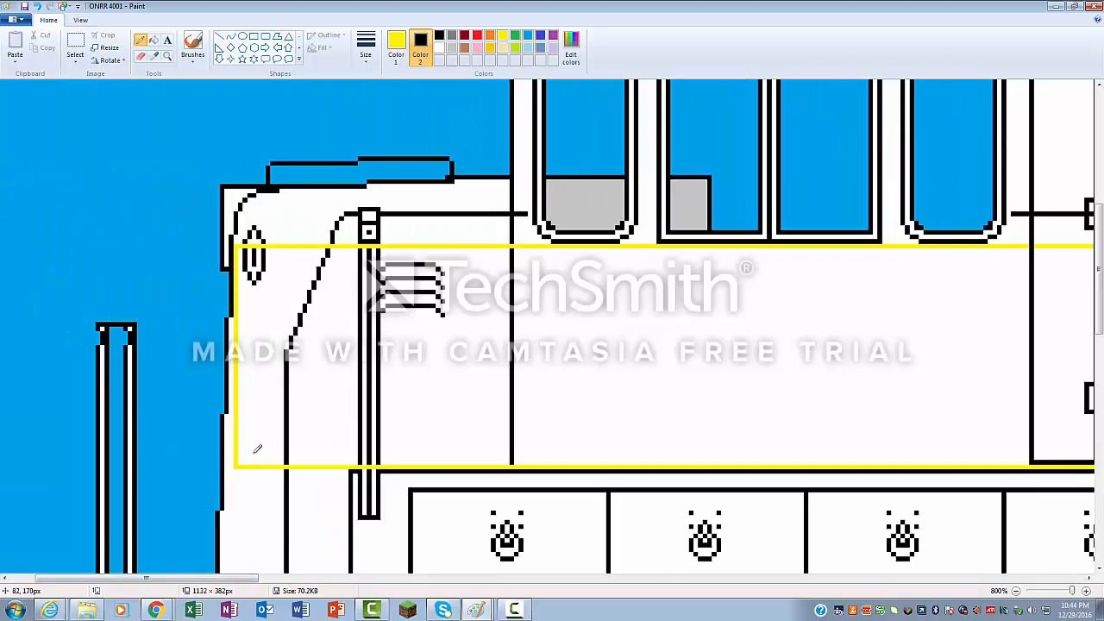
- Extend the lower yellow stripe leftward across the nose and dot it onto the front post
left_click_drag(234, 465, 225, 464)
left_click(105, 466)
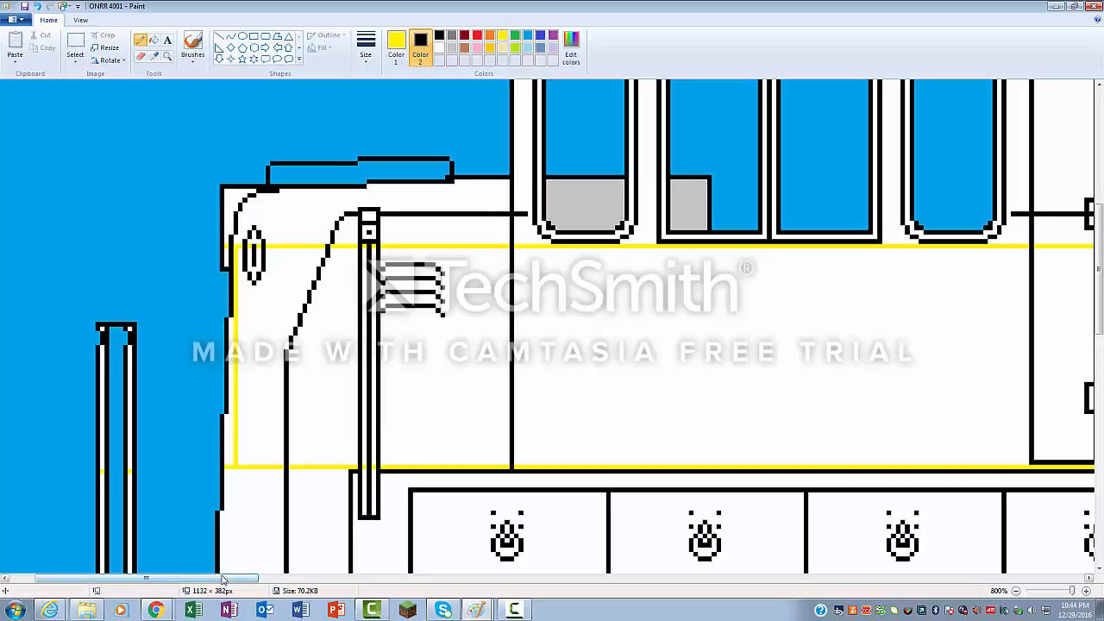
left_click_drag(222, 580, 970, 578)
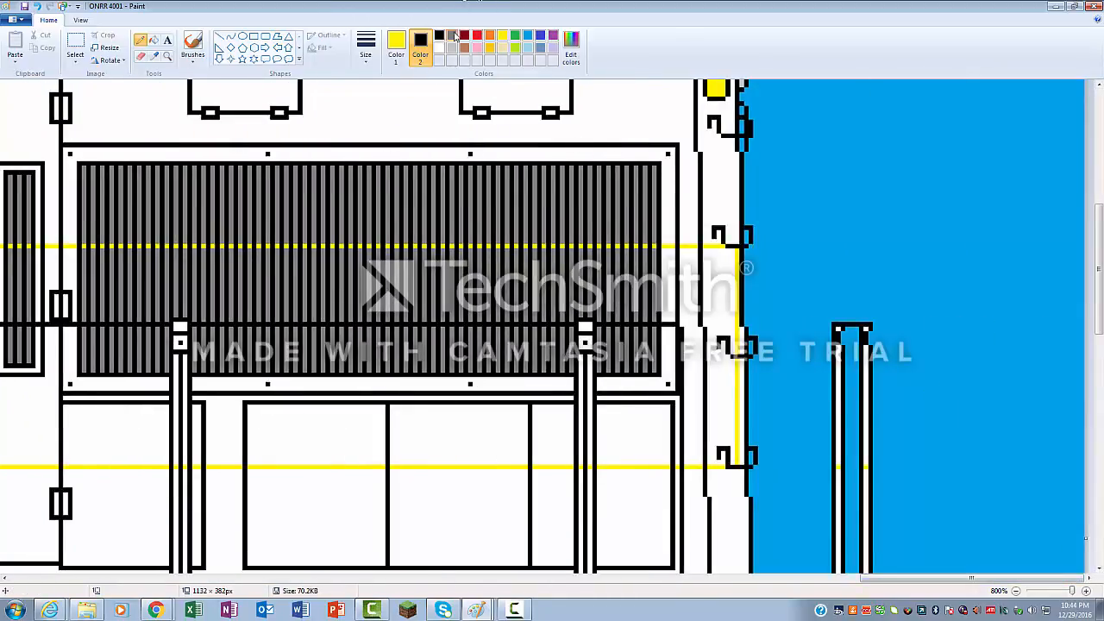
- With dark grey as Color 2, paint out the upper yellow stripe at both ends of the radiator grille
left_click(452, 37)
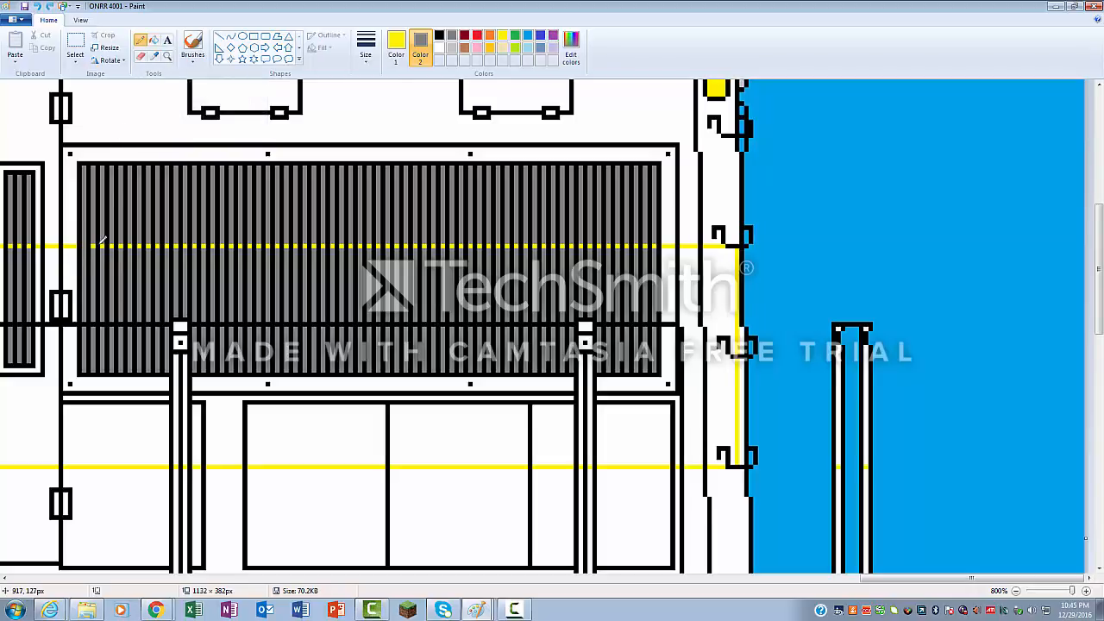
left_click_drag(92, 245, 110, 246)
left_click_drag(118, 246, 128, 246)
left_click_drag(145, 246, 155, 246)
left_click_drag(157, 246, 168, 246)
left_click_drag(163, 245, 193, 246)
left_click_drag(660, 246, 539, 246)
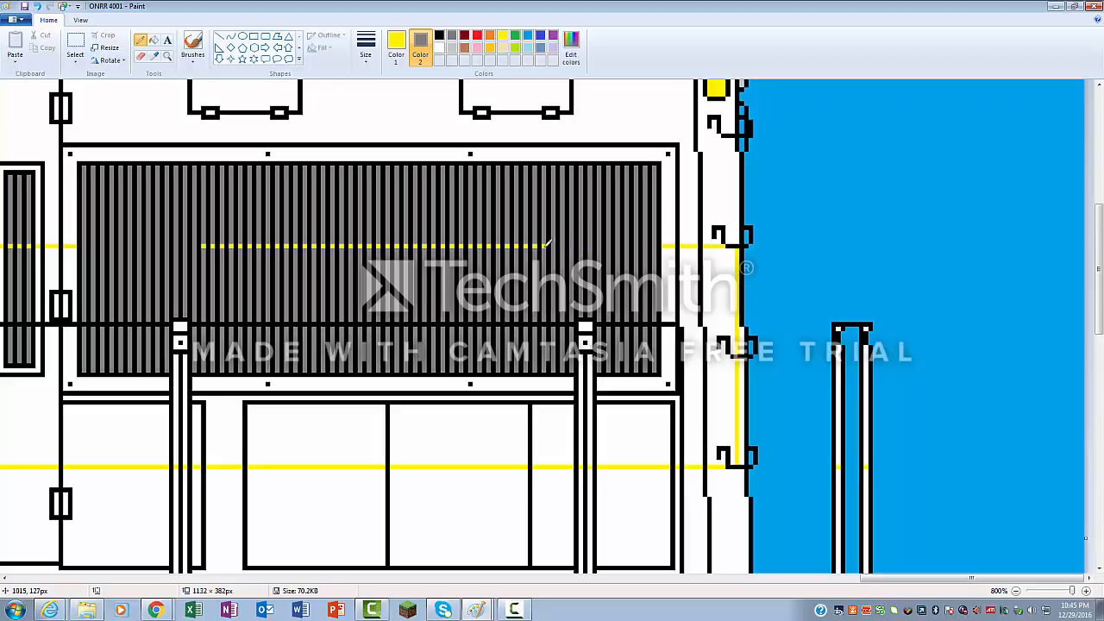
left_click_drag(550, 247, 540, 247)
- Paint grey over the remaining yellow dashes across the middle of the radiator grille
left_click_drag(233, 245, 262, 245)
left_click_drag(262, 245, 283, 245)
left_click_drag(278, 242, 287, 242)
left_click_drag(343, 247, 361, 247)
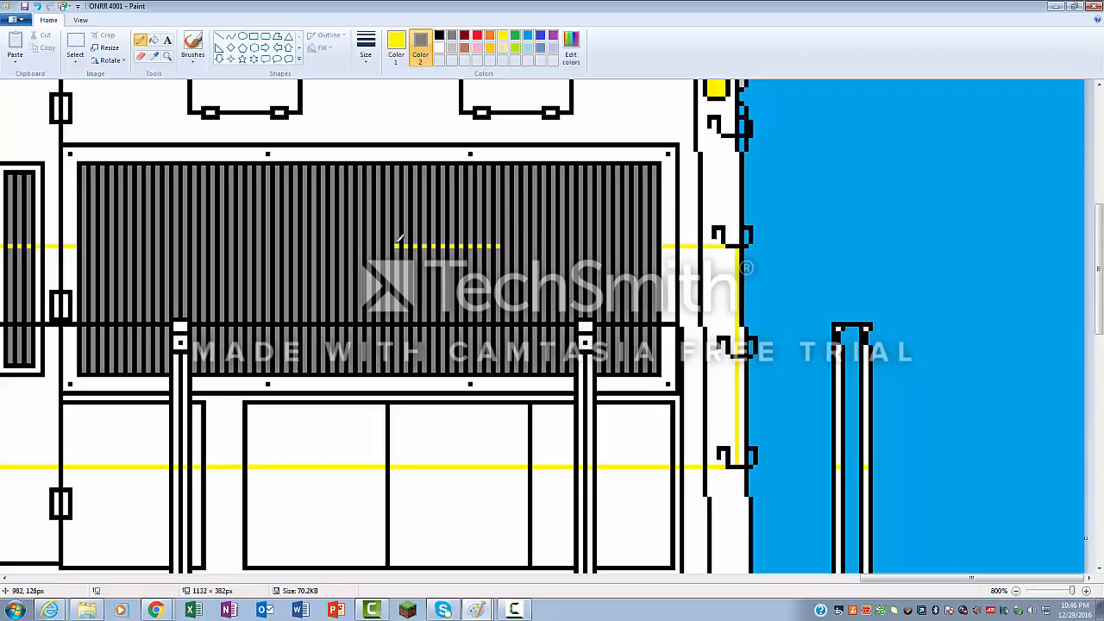
left_click_drag(408, 245, 431, 245)
left_click_drag(923, 579, 771, 578)
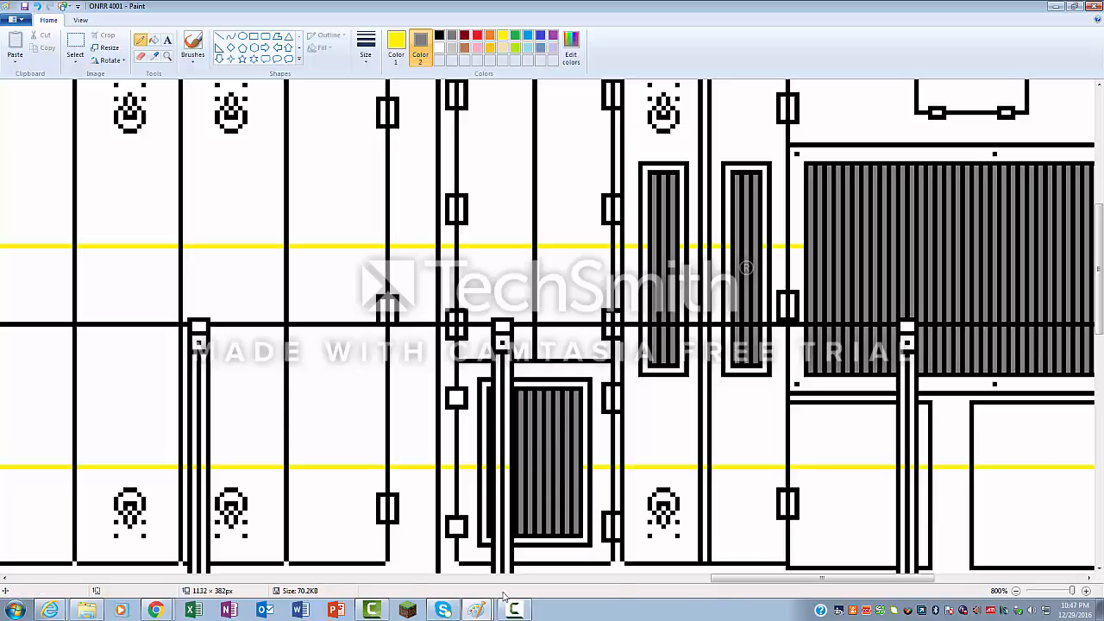
left_click_drag(751, 582, 125, 580)
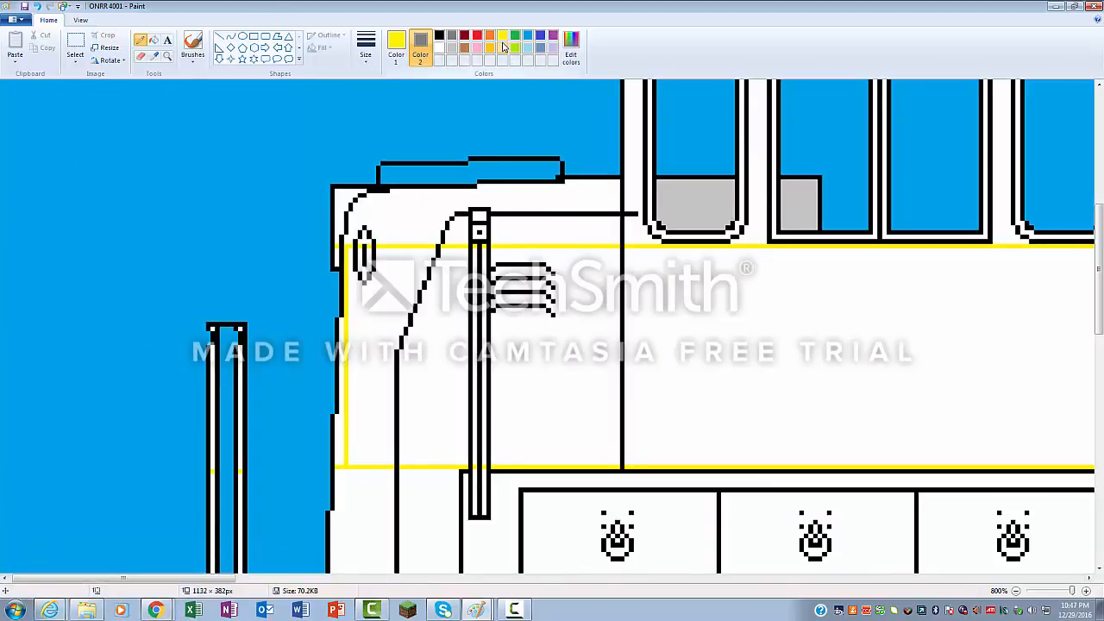
- Make blue Color 1, switch to Fill with color and fill the cab roof corner and roof blue
left_click(396, 45)
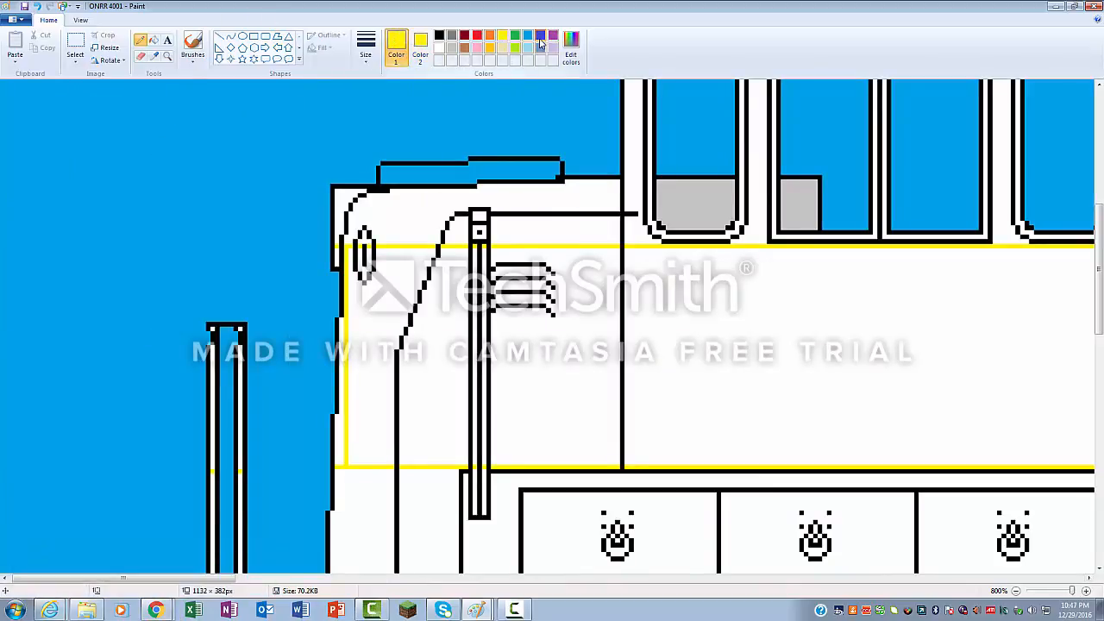
left_click(540, 36)
left_click(156, 40)
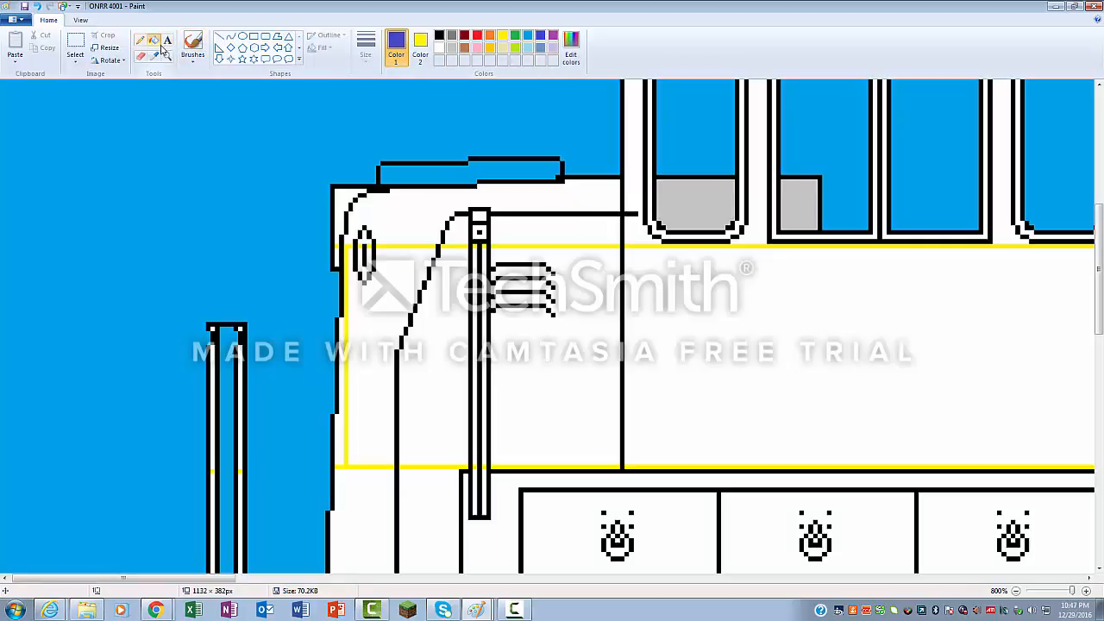
left_click(346, 199)
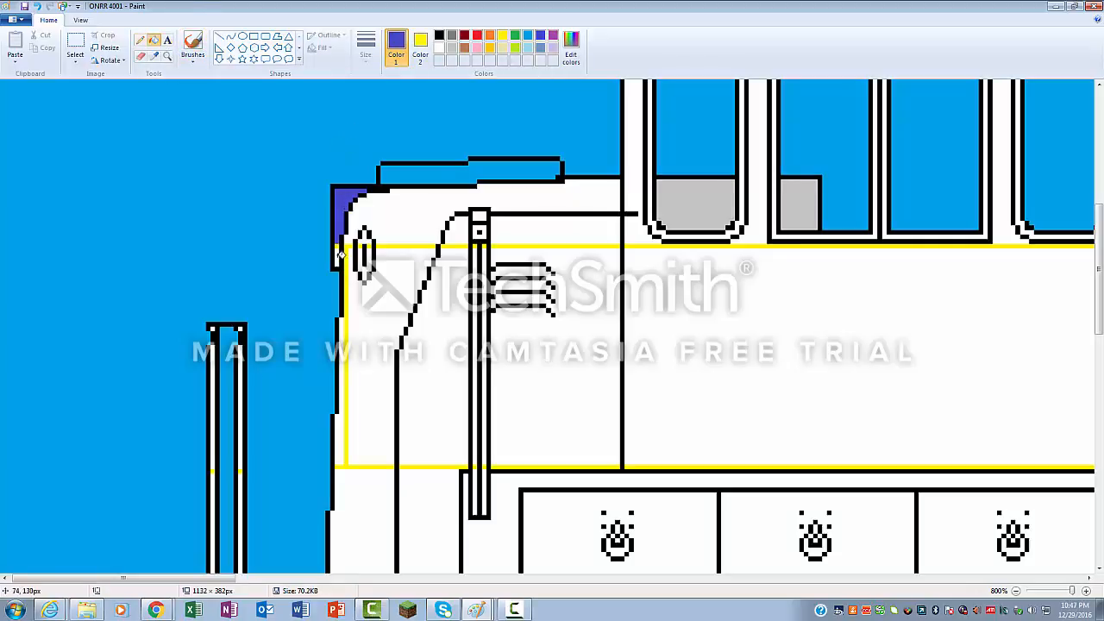
left_click(362, 218)
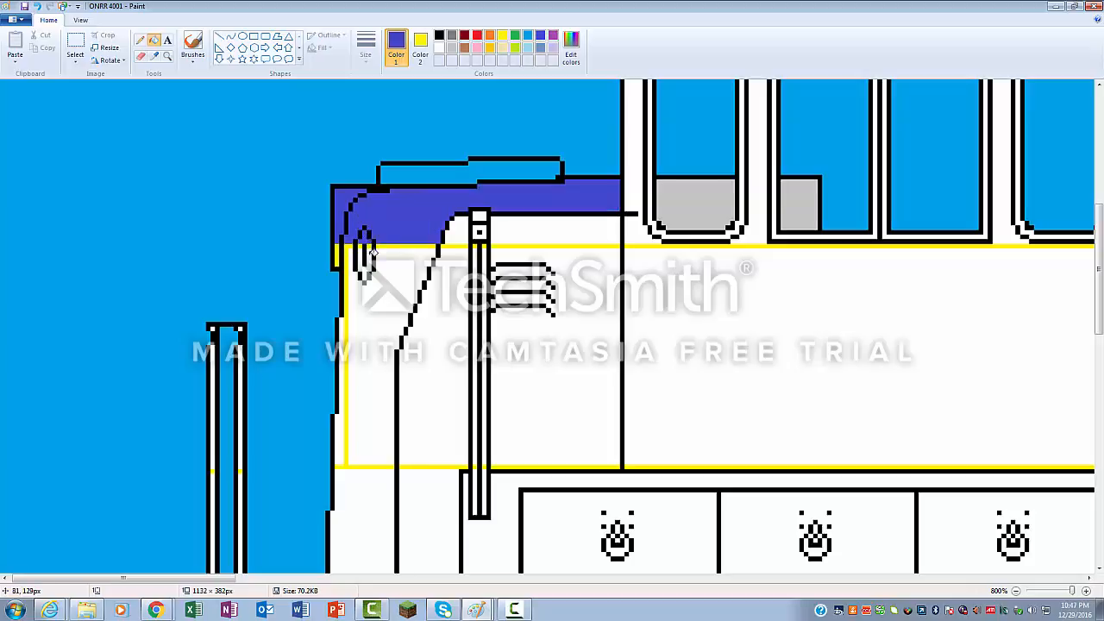
- Fill the cab front, the strips of both poles and the areas beside them yellow
right_click(382, 259)
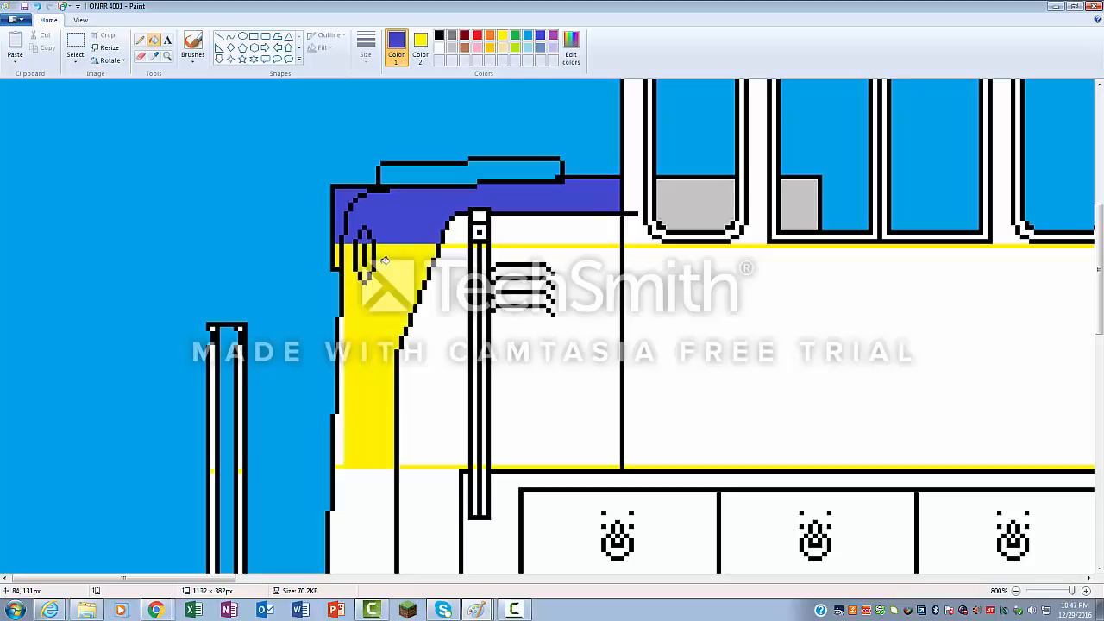
right_click(342, 366)
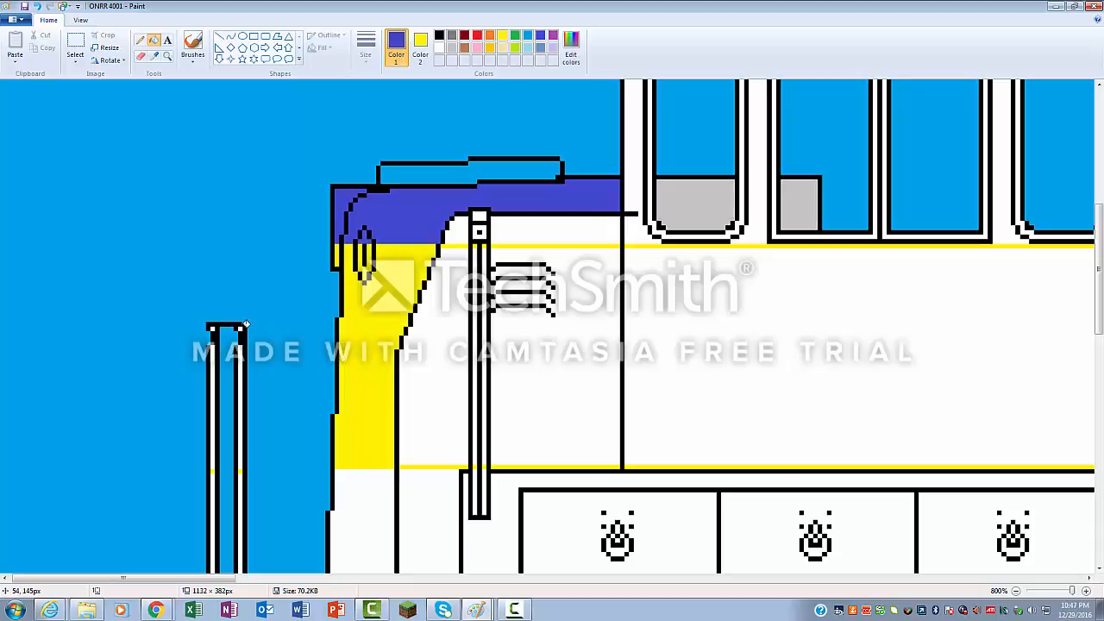
right_click(244, 352)
right_click(216, 362)
right_click(407, 354)
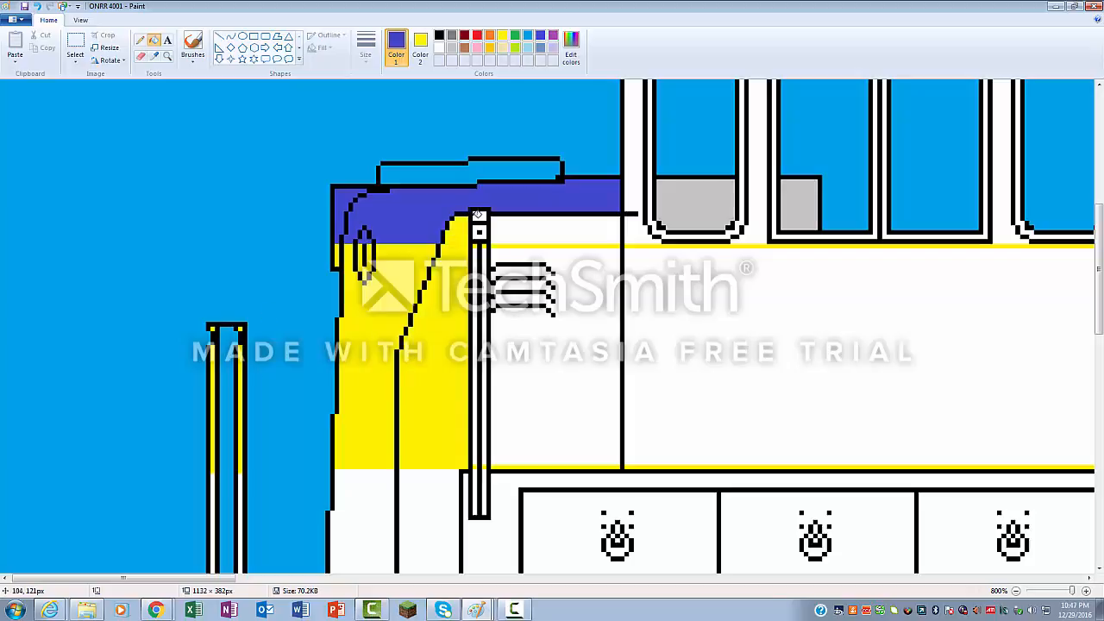
right_click(479, 230)
right_click(517, 232)
right_click(552, 345)
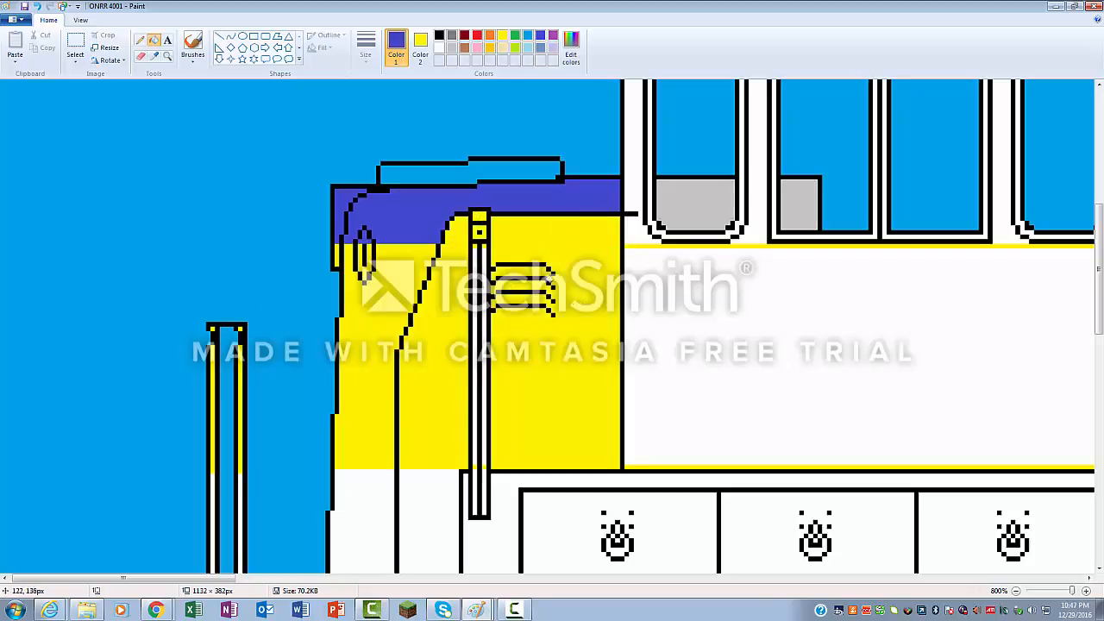
right_click(484, 259)
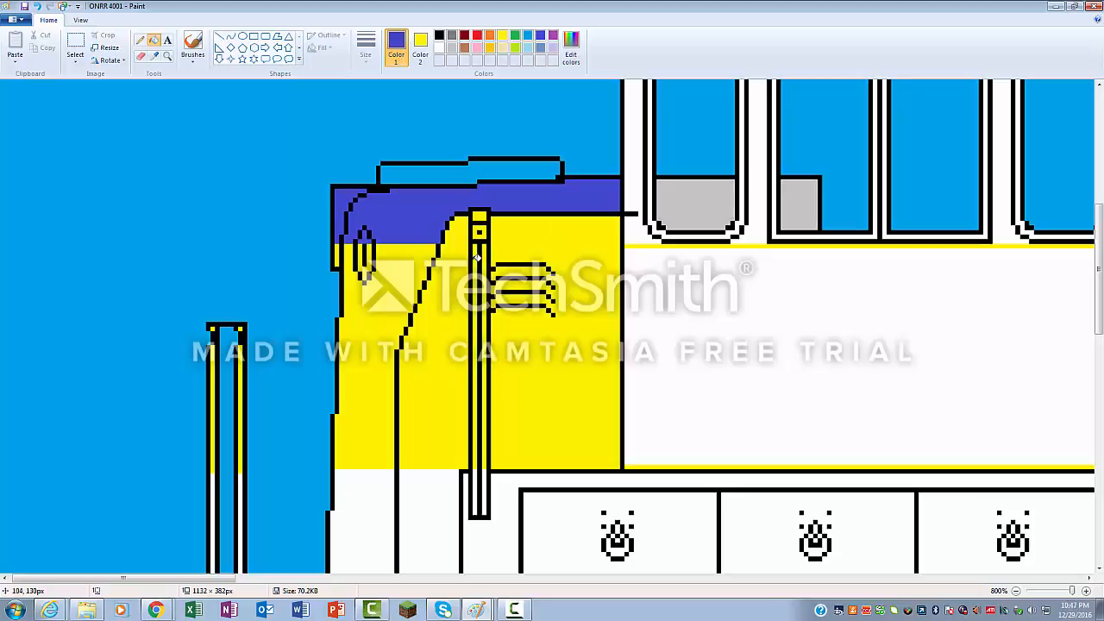
- Fill the long body panel right of the cab, then undo the mistaken fills and redo the one left of the pole
left_click(860, 308)
right_click(861, 307)
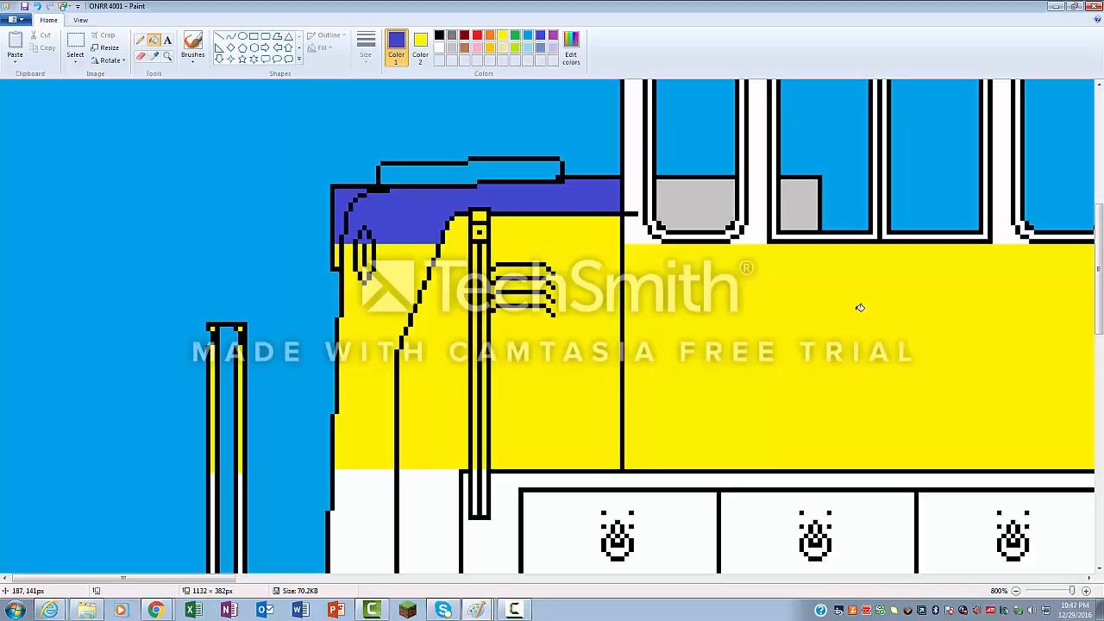
key("ctrl+z")
key("ctrl+z")
key("ctrl+z")
key("ctrl+z")
key("ctrl+z")
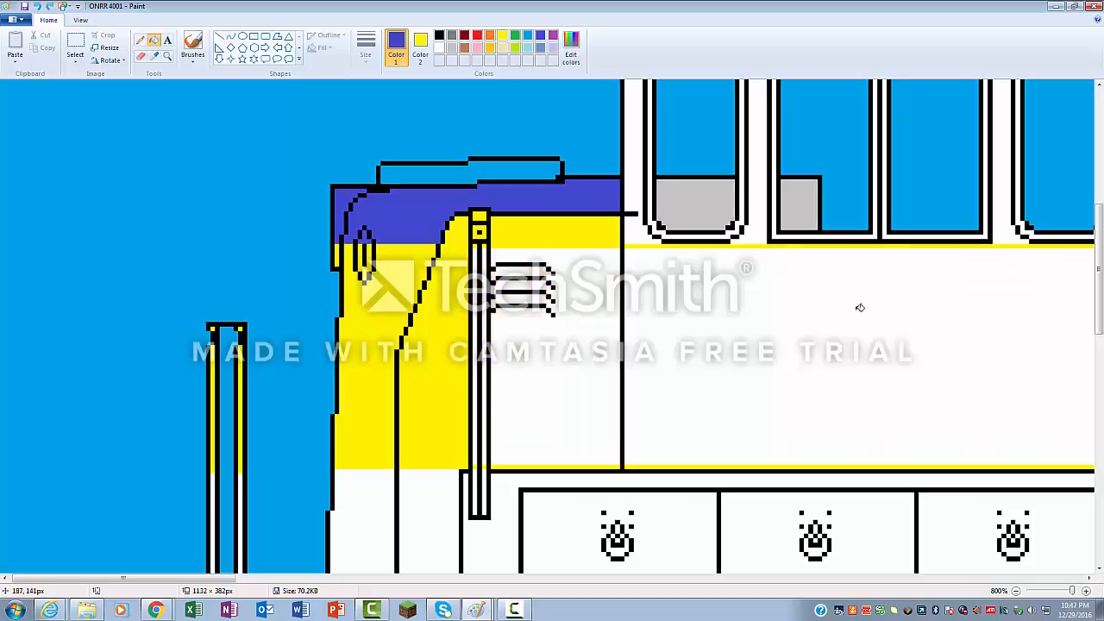
key("ctrl+z")
key("ctrl+z")
key("ctrl+z")
key("ctrl+z")
key("ctrl+z")
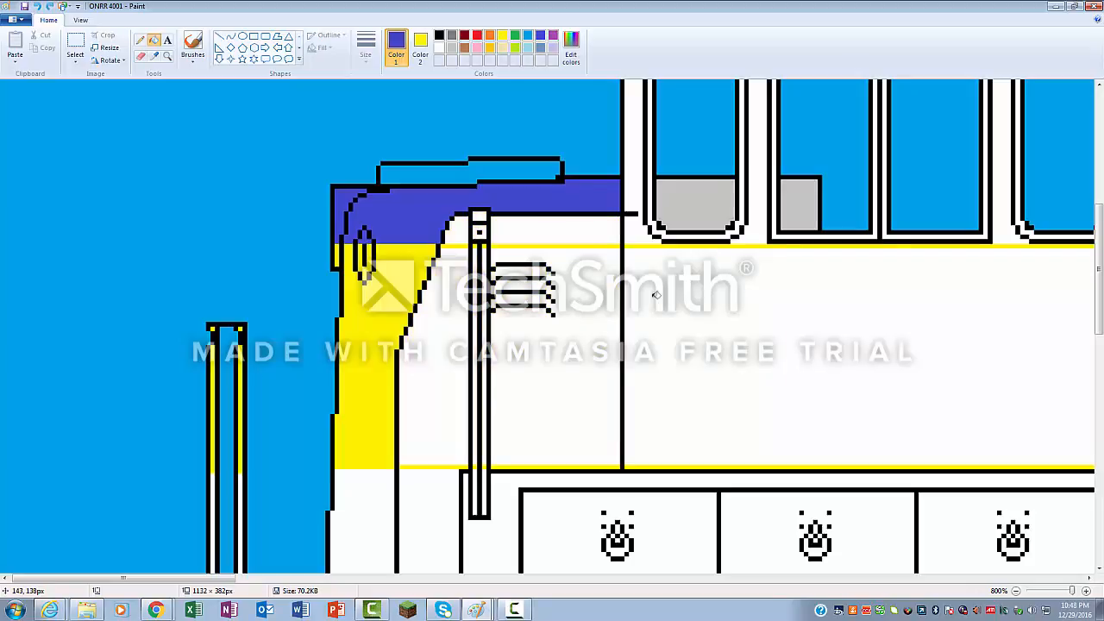
key("ctrl+y")
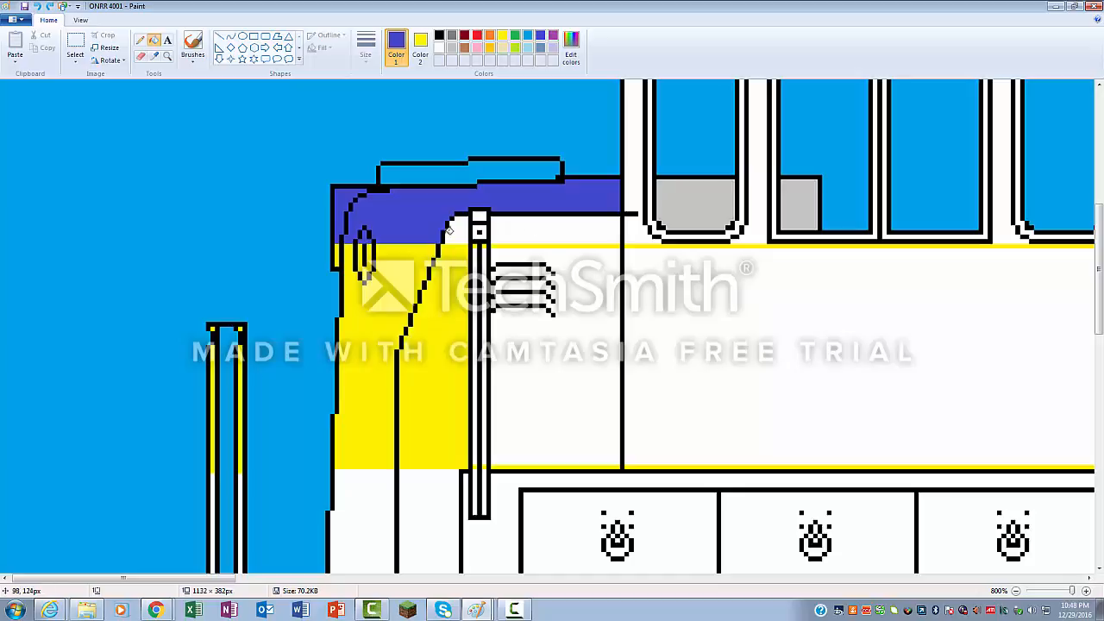
- Fill the lower band and pole strips blue, then the region right of the pole and the long body panel yellow
left_click(491, 226)
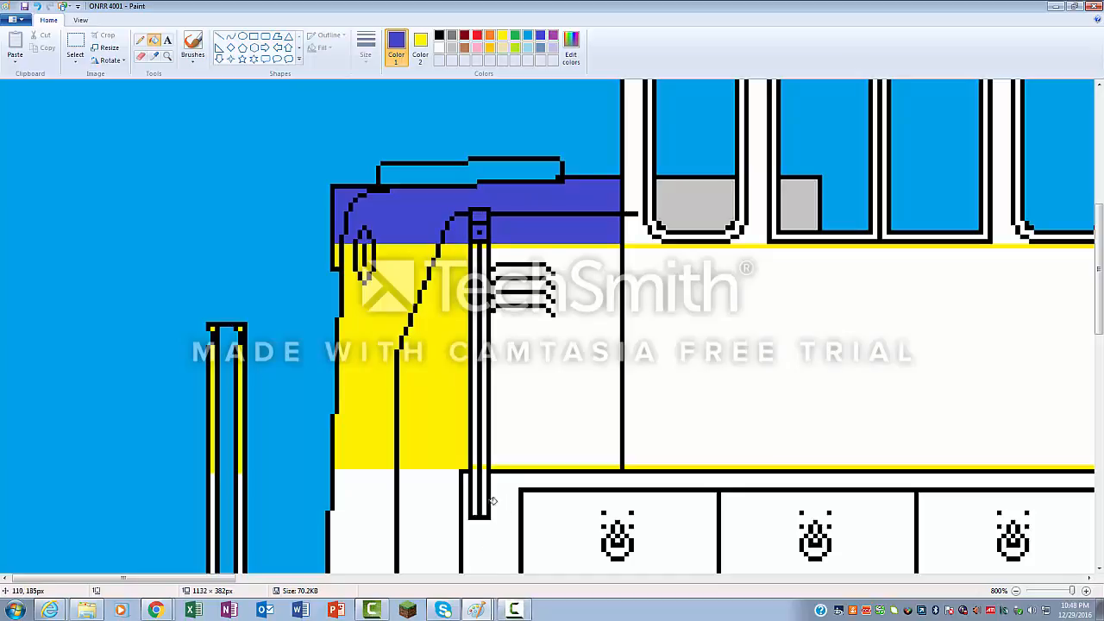
left_click(447, 506)
left_click(380, 497)
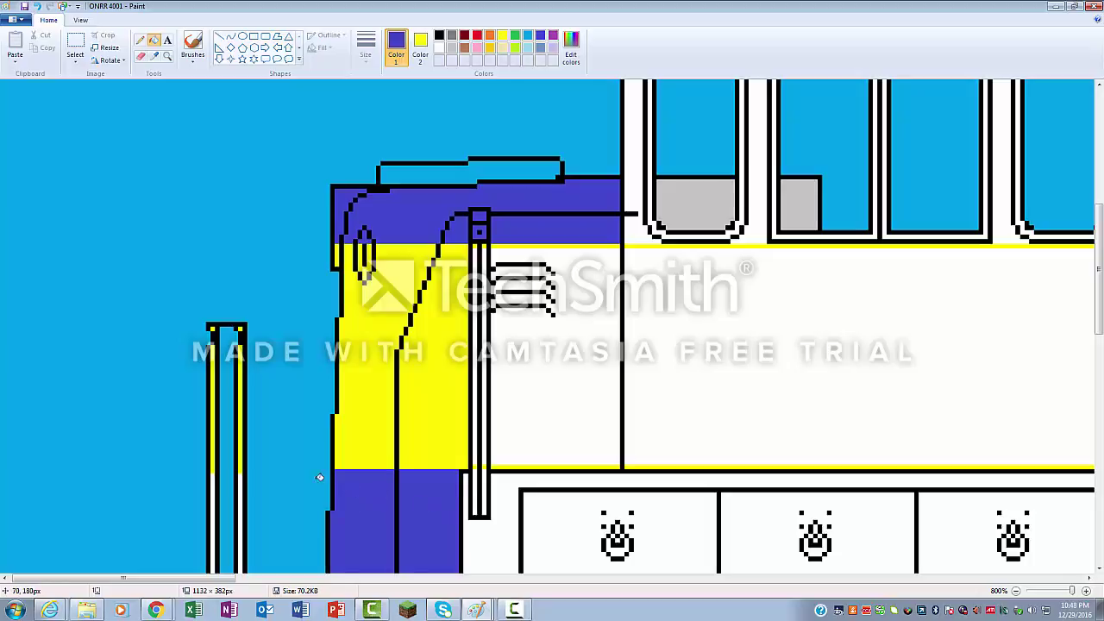
left_click(242, 474)
left_click(216, 479)
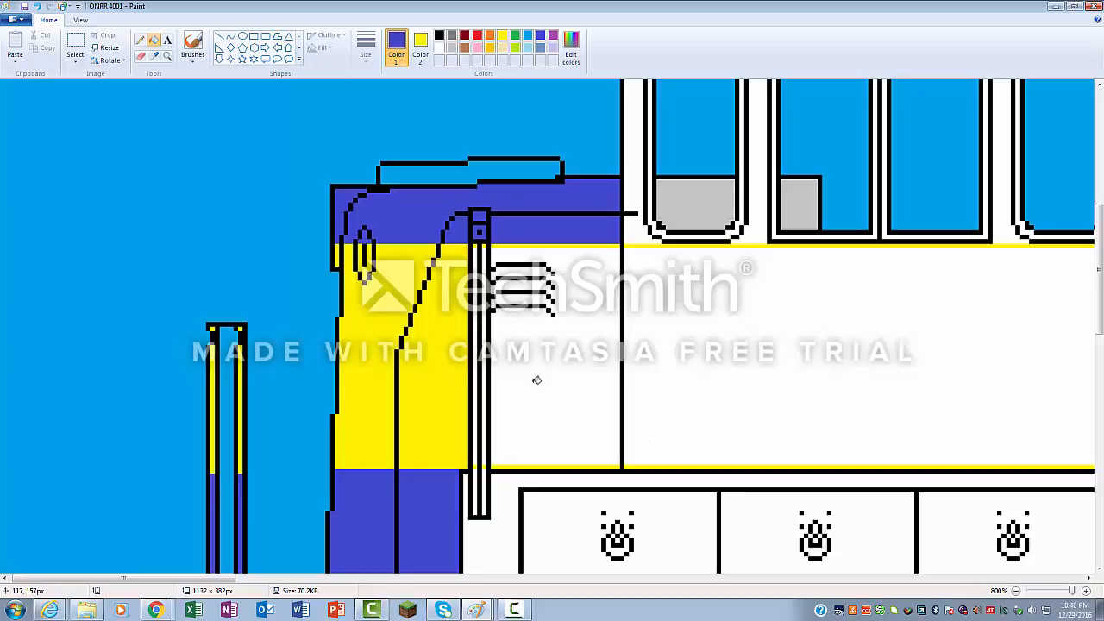
left_click(550, 411)
right_click(544, 346)
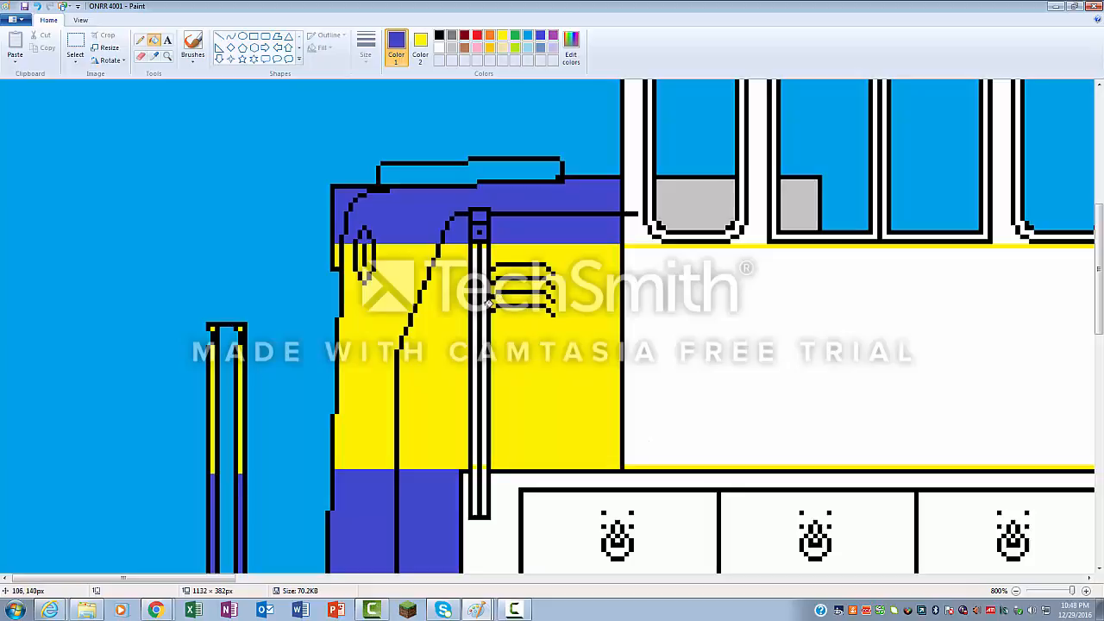
right_click(489, 302)
right_click(709, 343)
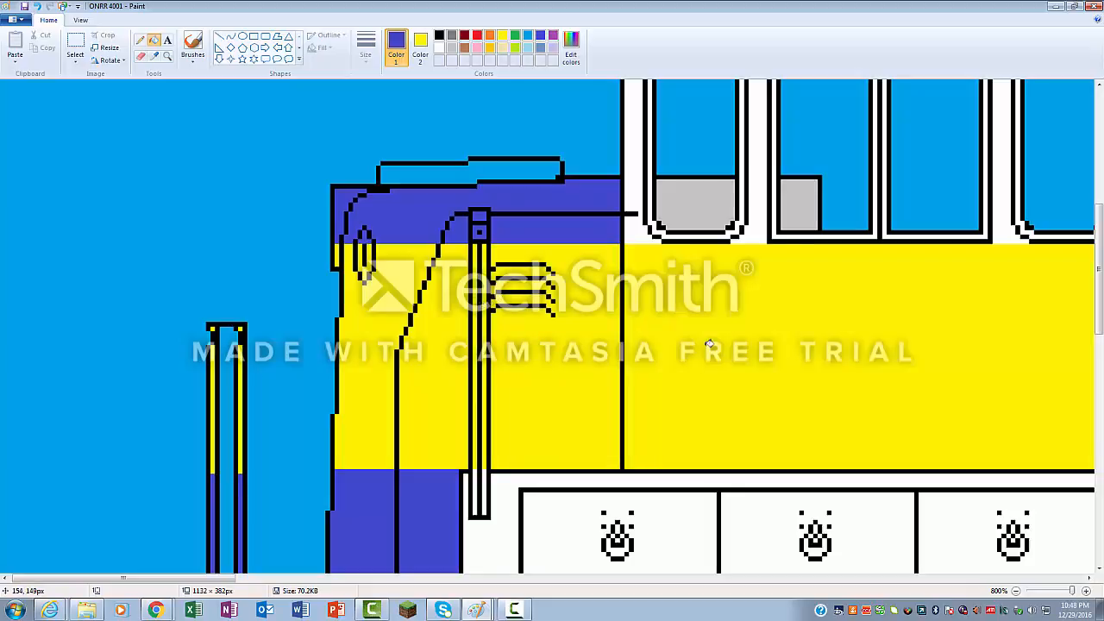
- Fill the pillars and frames around all the cab windows blue
left_click(641, 219)
left_click(750, 172)
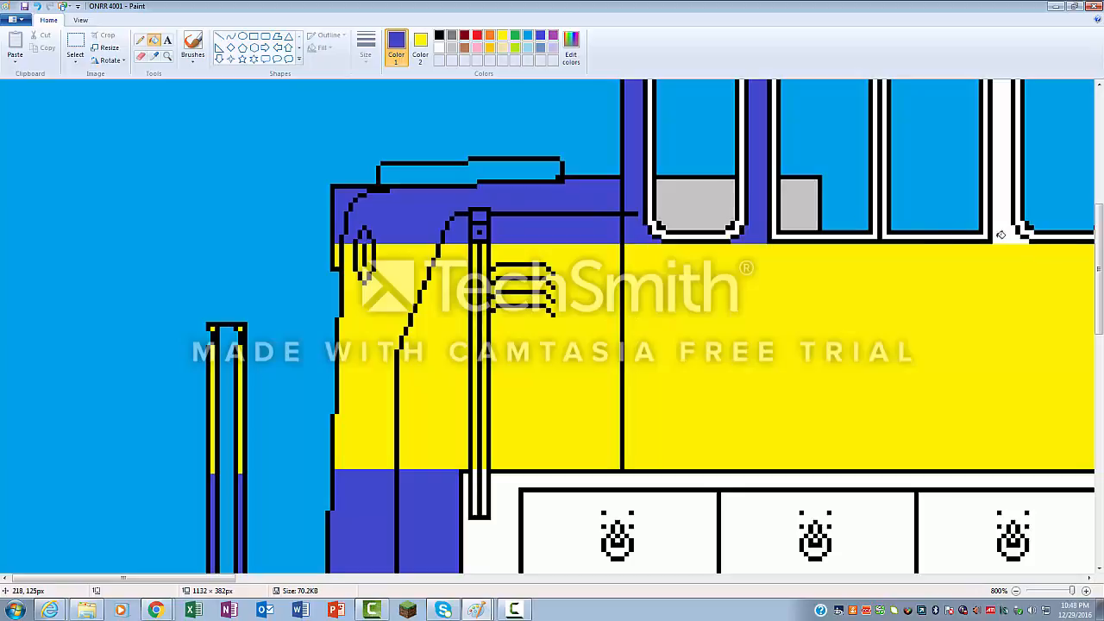
left_click(1009, 198)
left_click(1019, 194)
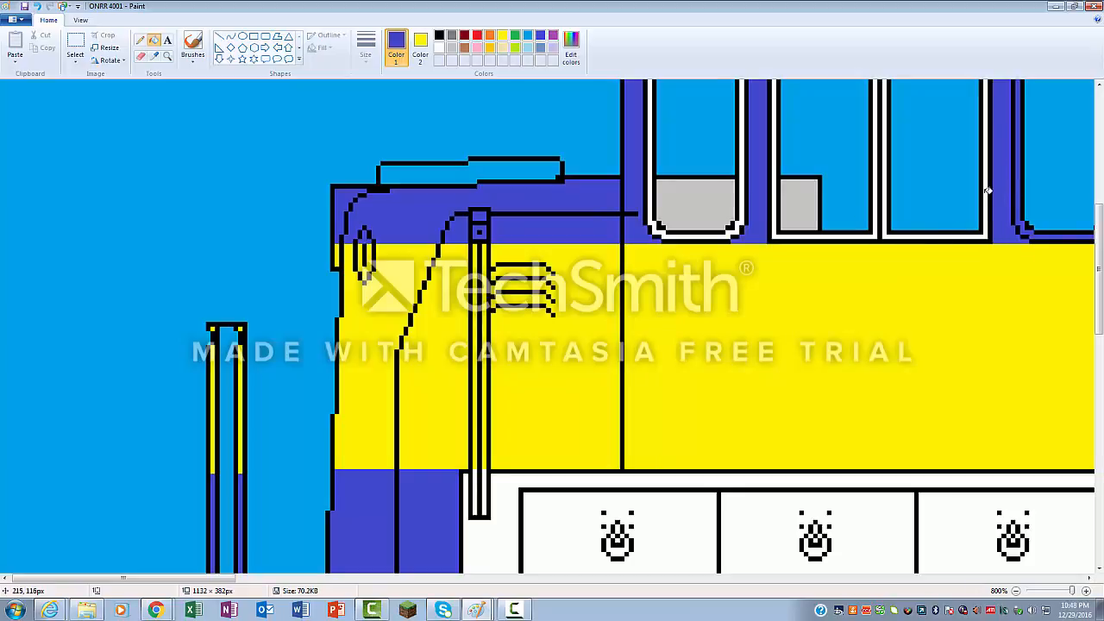
left_click(991, 189)
left_click(875, 184)
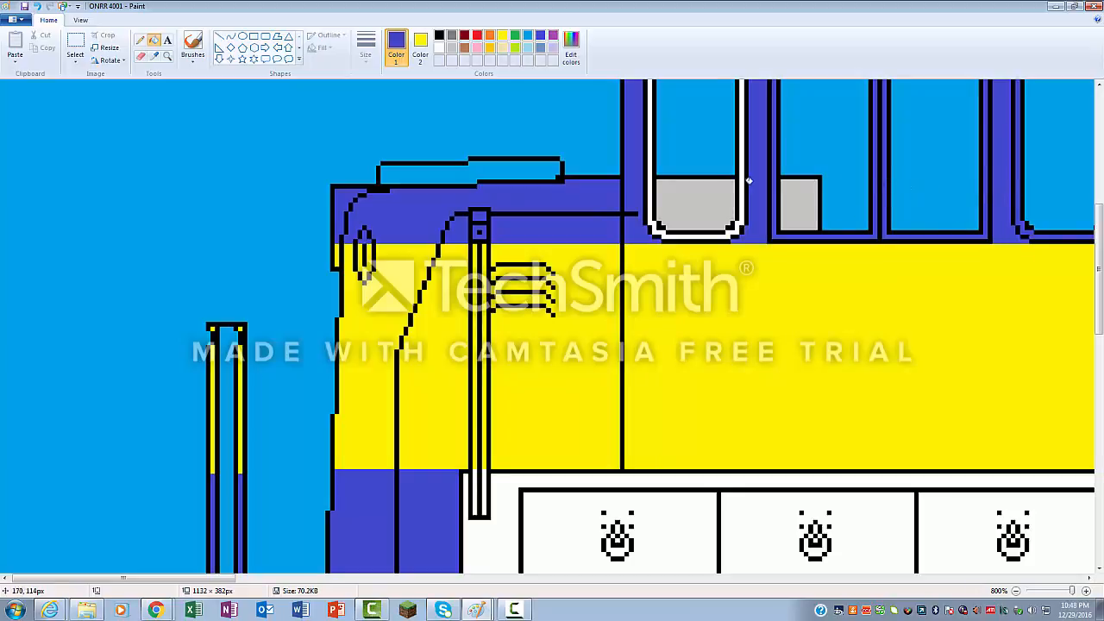
left_click(740, 179)
scroll(695, 379, "down", 3)
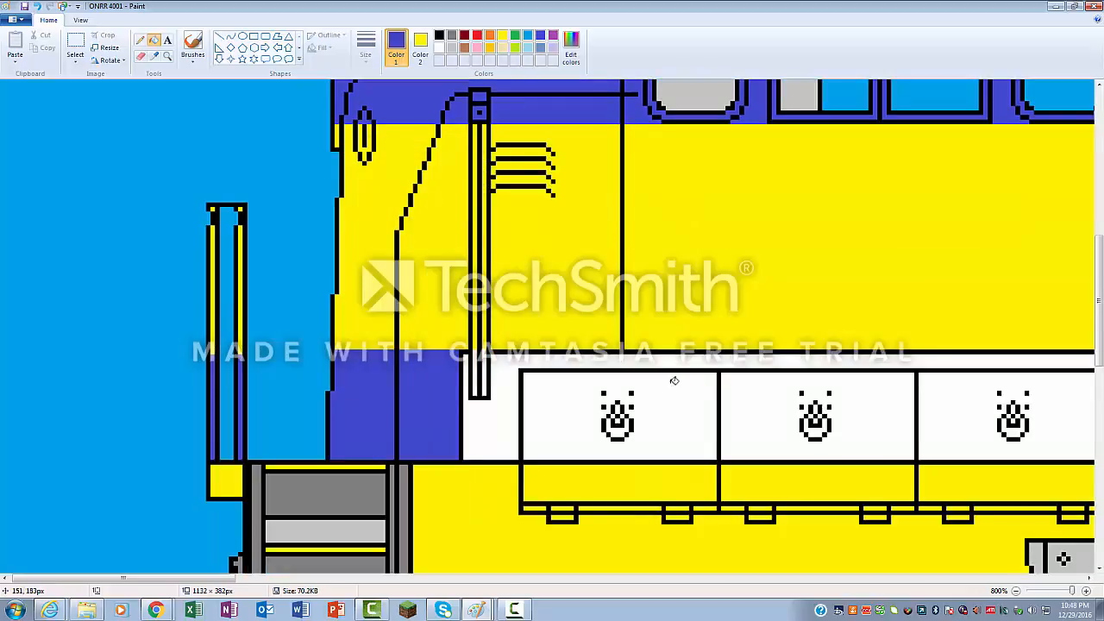
- Fill the band beside the headlights and the three headlight boxes blue, undoing a fill that hit the outlines
left_click(506, 397)
left_click(487, 345)
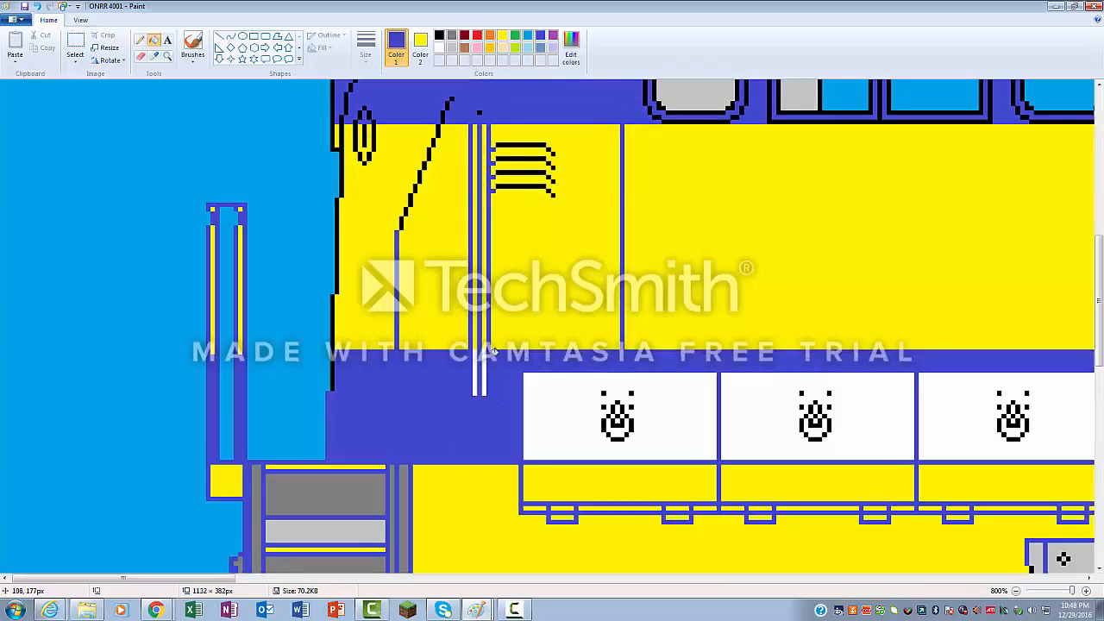
key("ctrl+z")
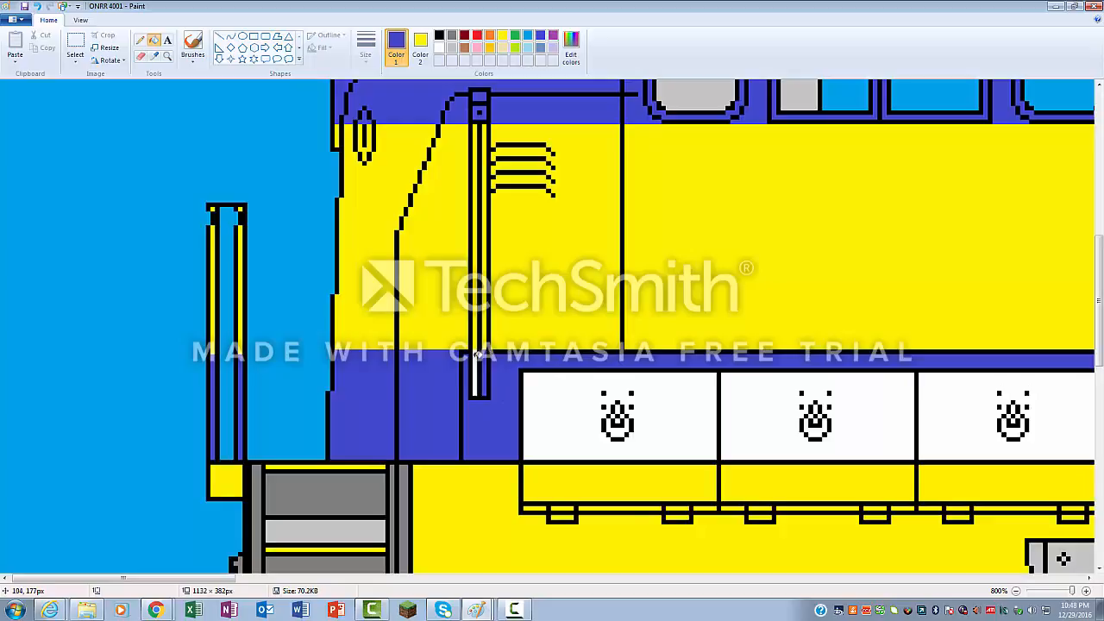
left_click(477, 353)
left_click(568, 408)
left_click(985, 432)
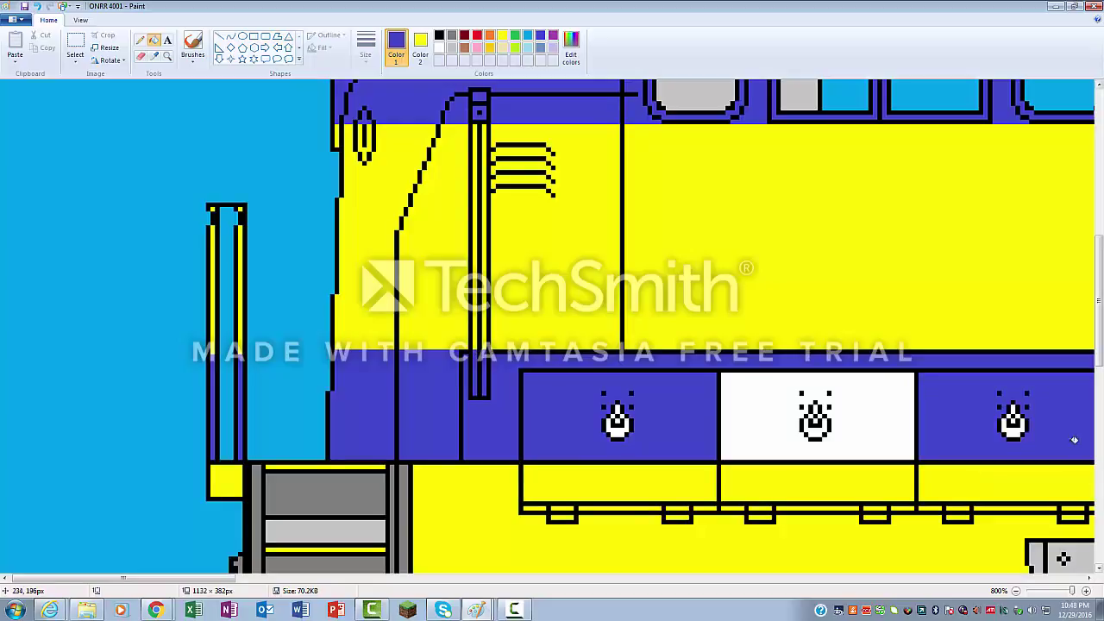
left_click(875, 439)
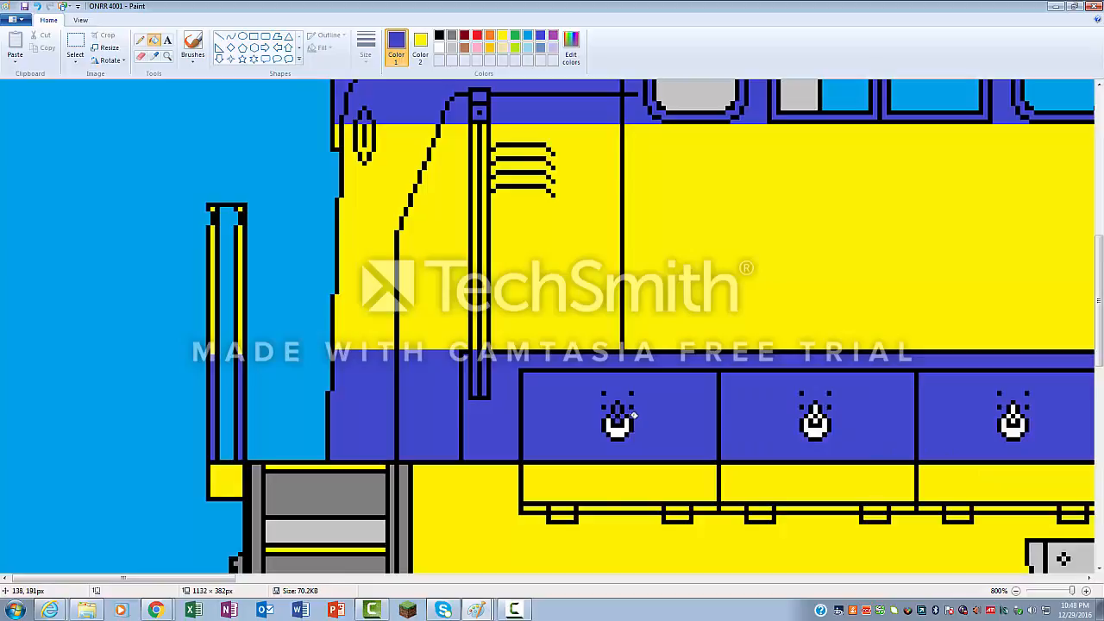
- Fill the white bodies of the left, middle and right headlights blue
left_click(623, 419)
left_click(819, 421)
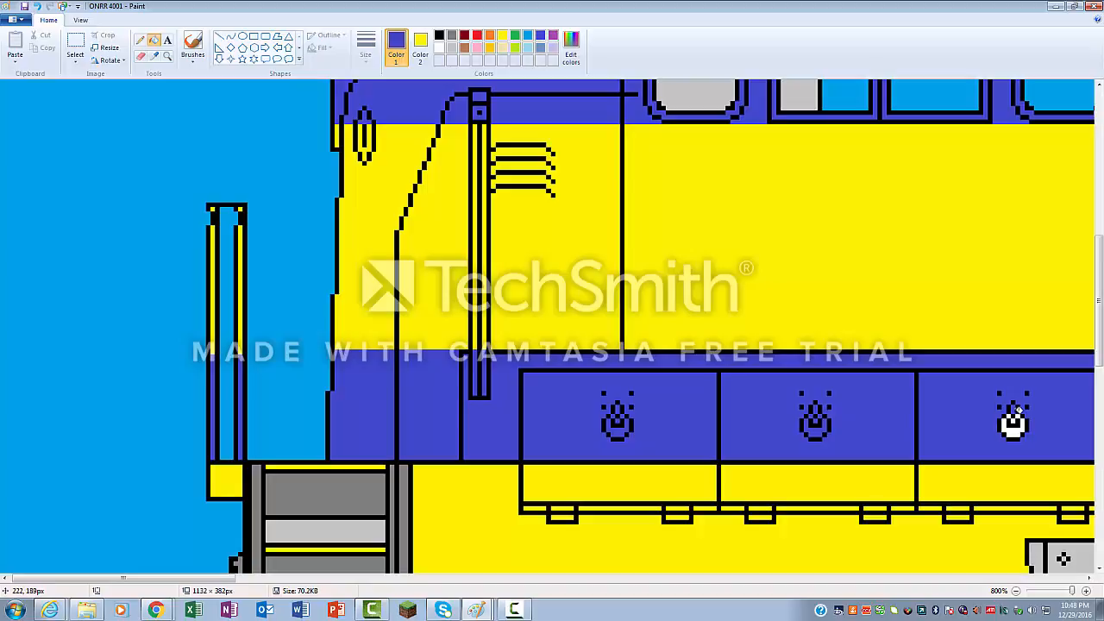
left_click(1014, 423)
left_click_drag(183, 578, 327, 583)
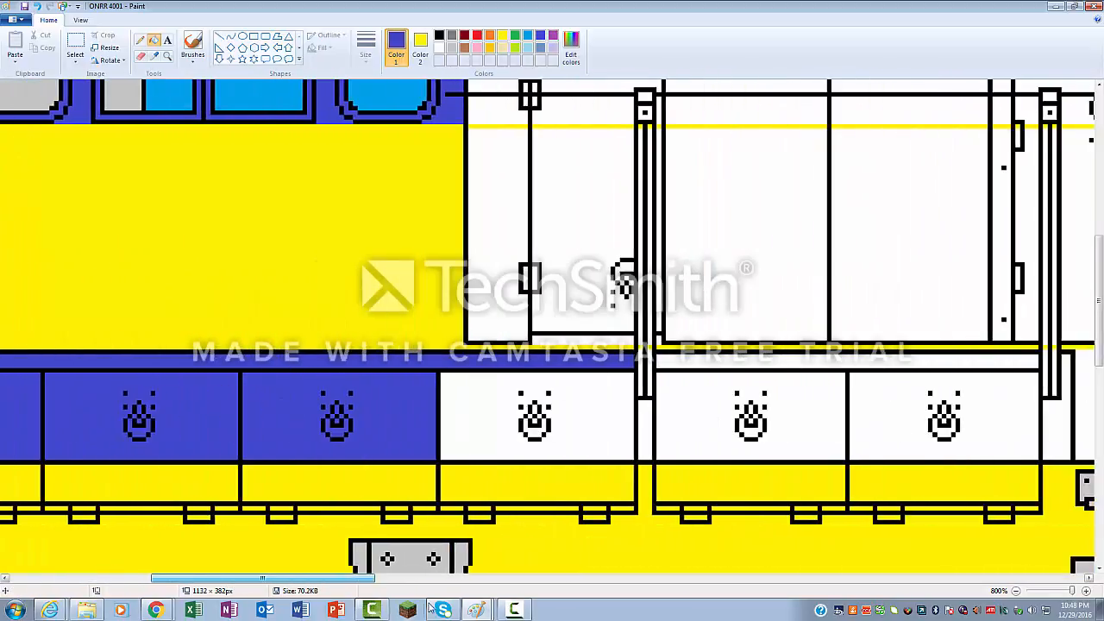
scroll(552, 345, "up", 3)
scroll(552, 345, "up", 5)
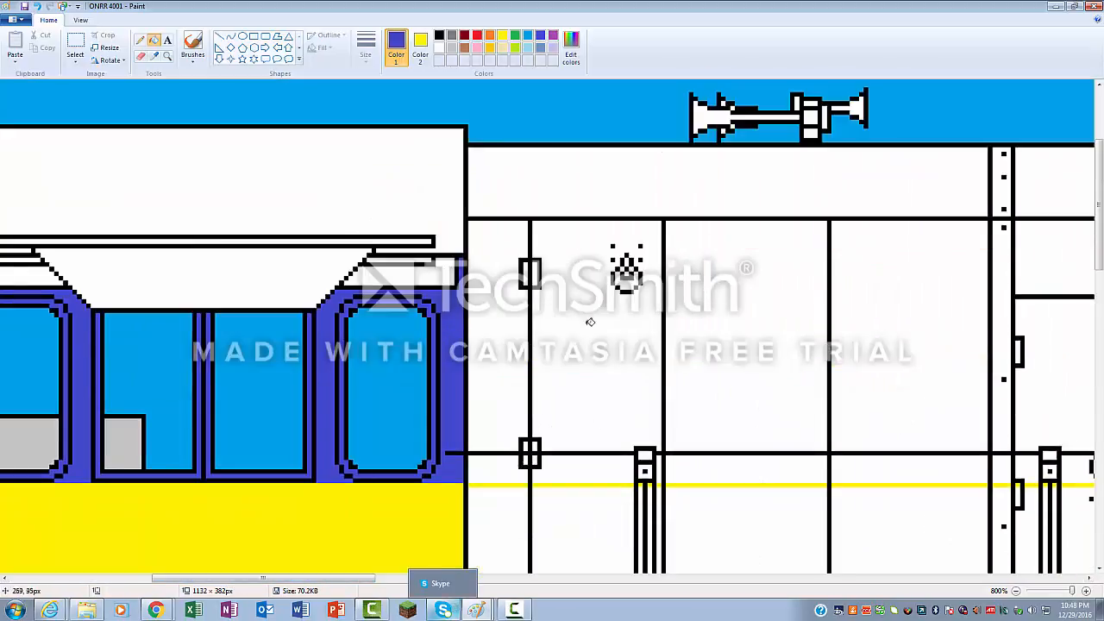
- Fill the white cab roof, its edge patches, the roof trapezoid and the thin strips under it blue
left_click(431, 220)
left_click(434, 268)
left_click(397, 274)
left_click(346, 269)
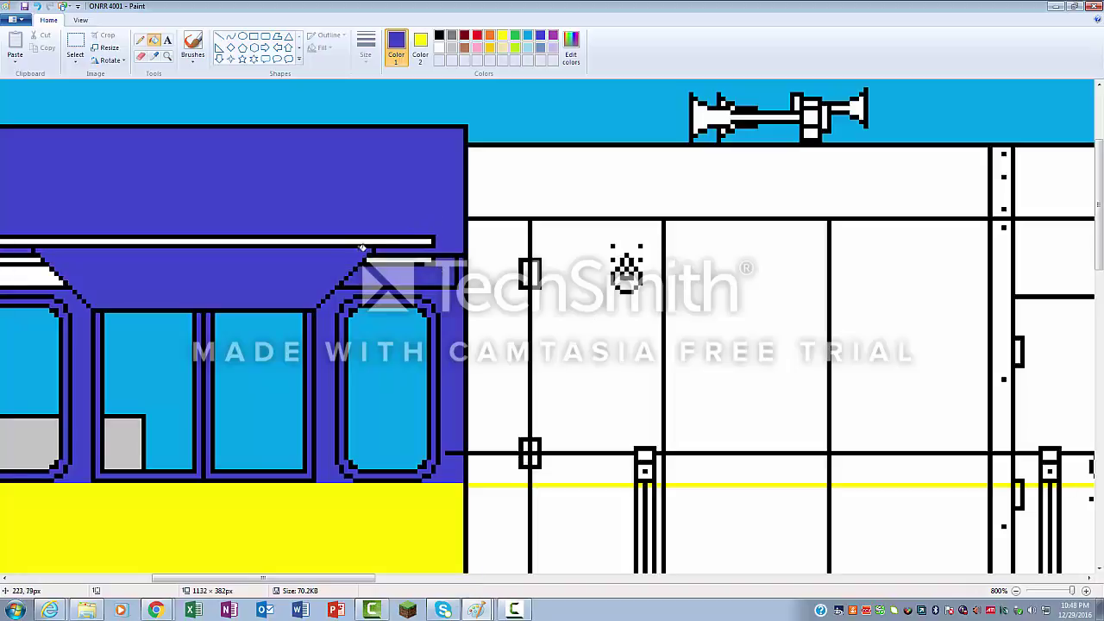
left_click(375, 239)
left_click(376, 258)
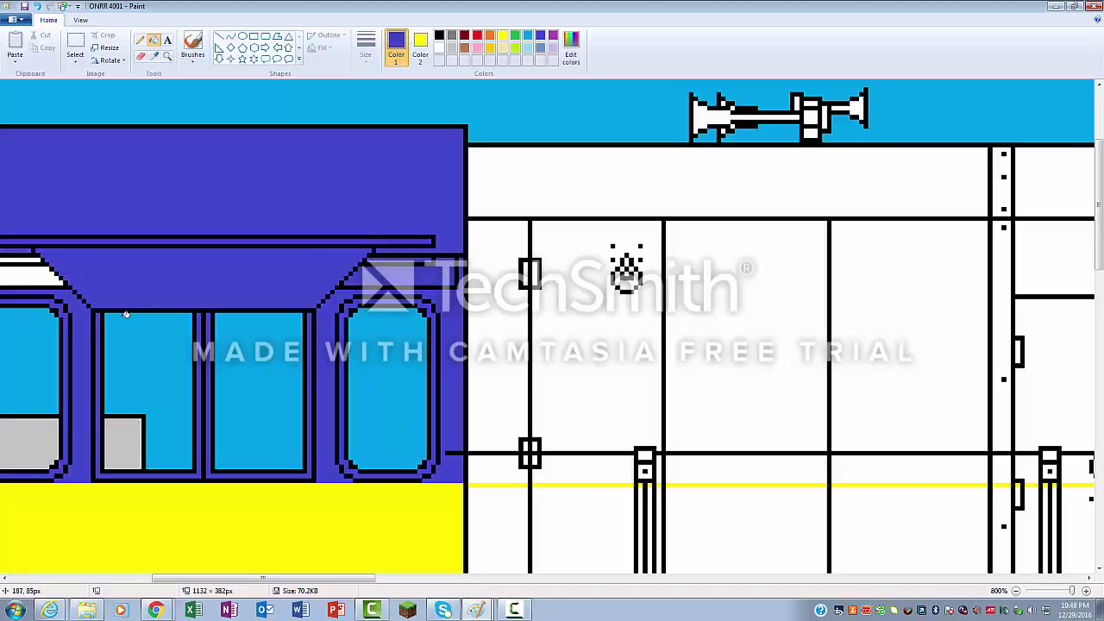
left_click(26, 259)
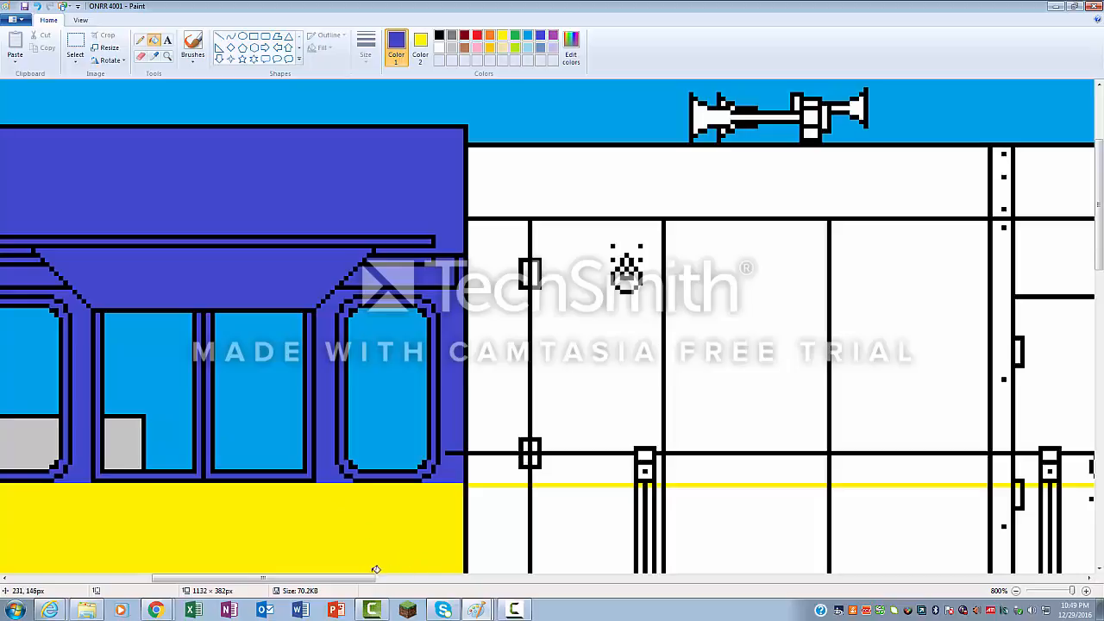
left_click_drag(374, 578, 294, 578)
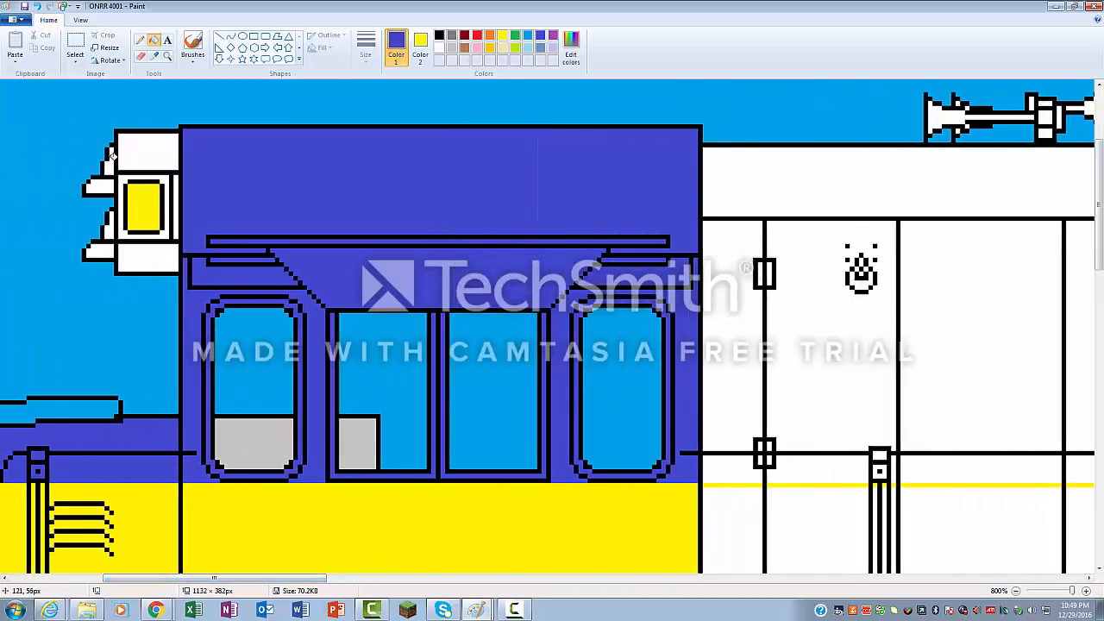
- After briefly picking grey, fill the front step, small blocks and trim around the yellow light blue
left_click(455, 38)
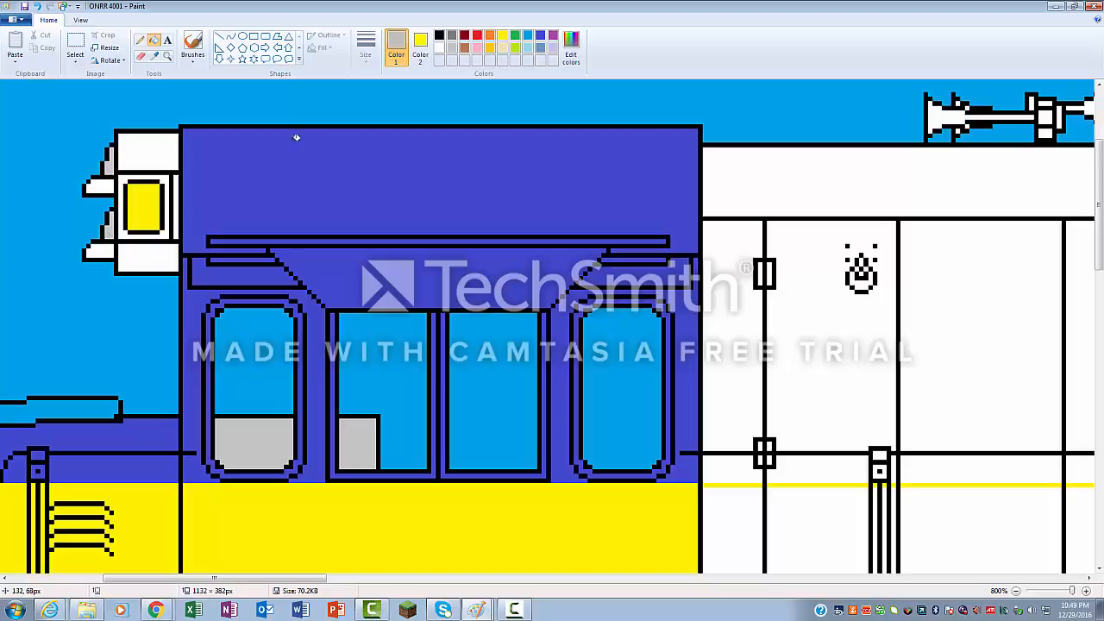
left_click(541, 41)
left_click(147, 259)
left_click(100, 252)
left_click(102, 183)
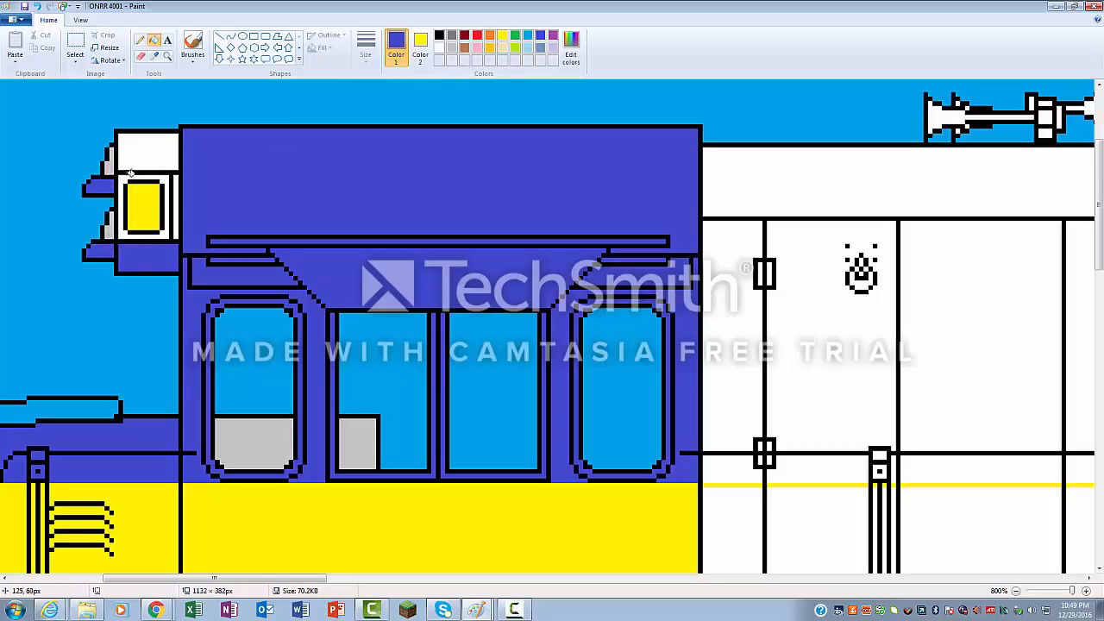
left_click(123, 207)
left_click(146, 153)
left_click(176, 180)
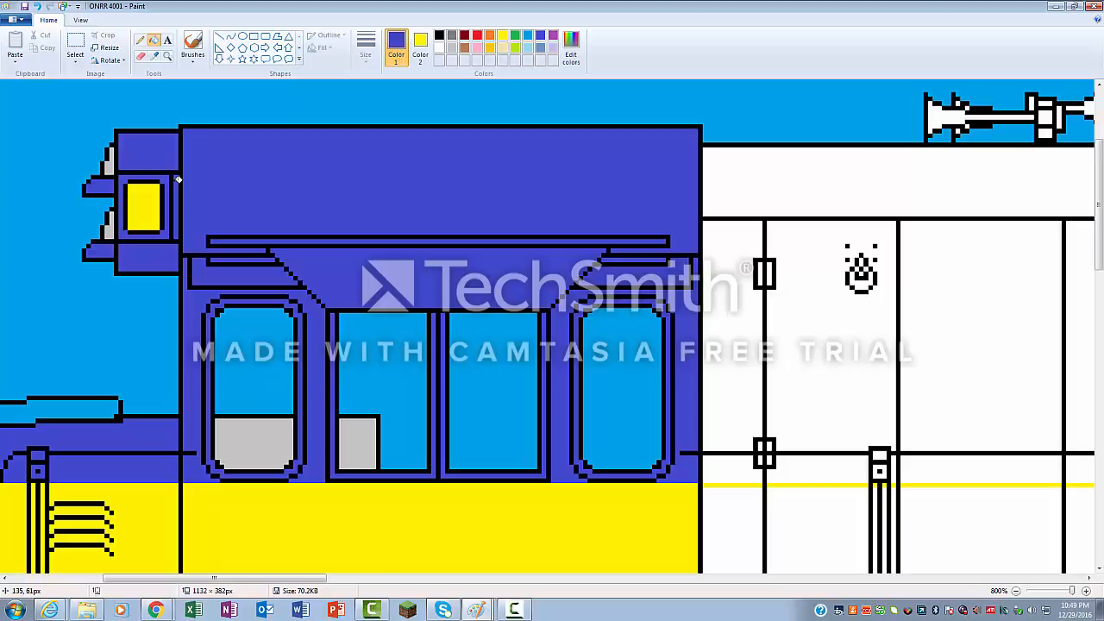
mouse_move(216, 579)
left_mouse_down()
mouse_move(394, 578)
mouse_move(384, 580)
left_mouse_up()
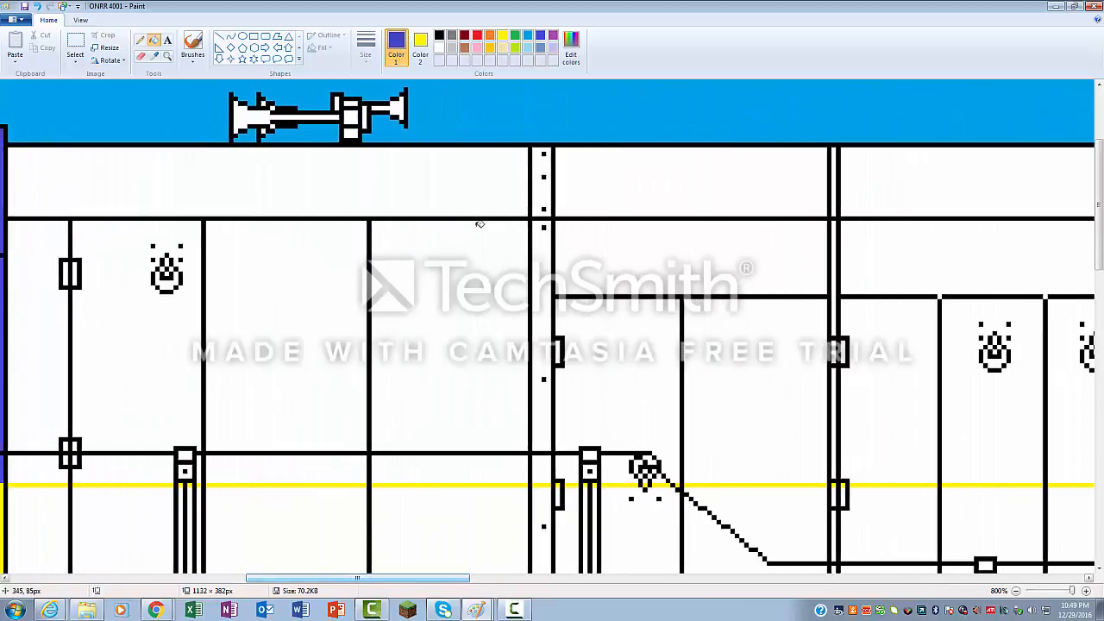
- Fill the white upper hood bands and dotted column blue, undoing and refilling where outlines turned blue
left_click(492, 198)
left_click(547, 159)
left_click(647, 184)
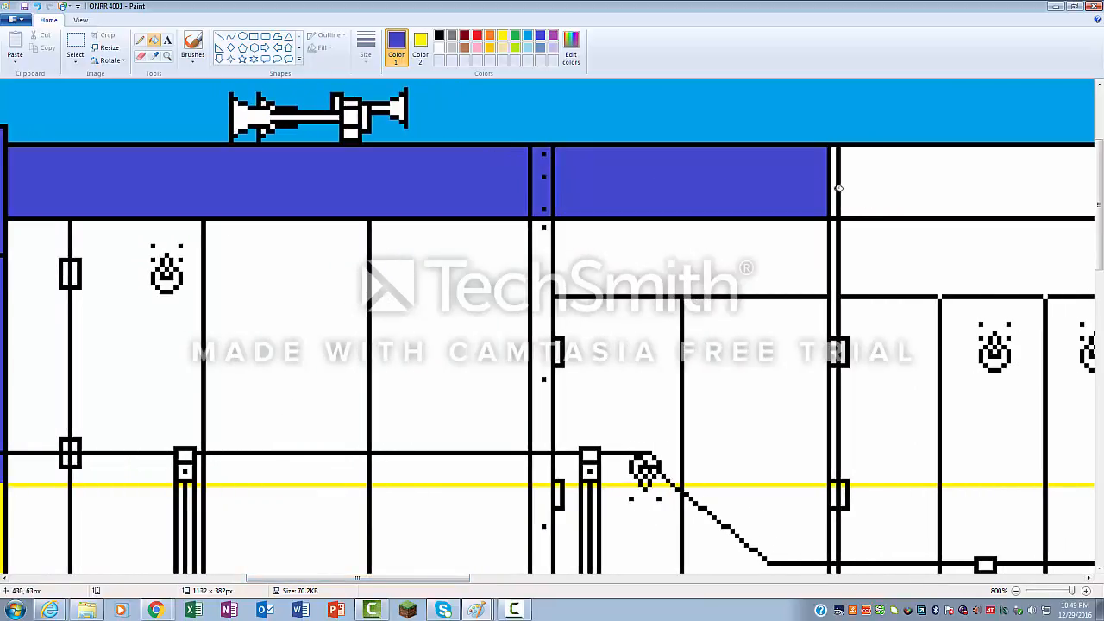
left_click(834, 188)
left_click(903, 184)
key("ctrl+z")
key("ctrl+z")
left_click(915, 186)
left_click(836, 185)
- Fill the hood panels, divider strips, emblem interior and latch interior blue
left_click(835, 263)
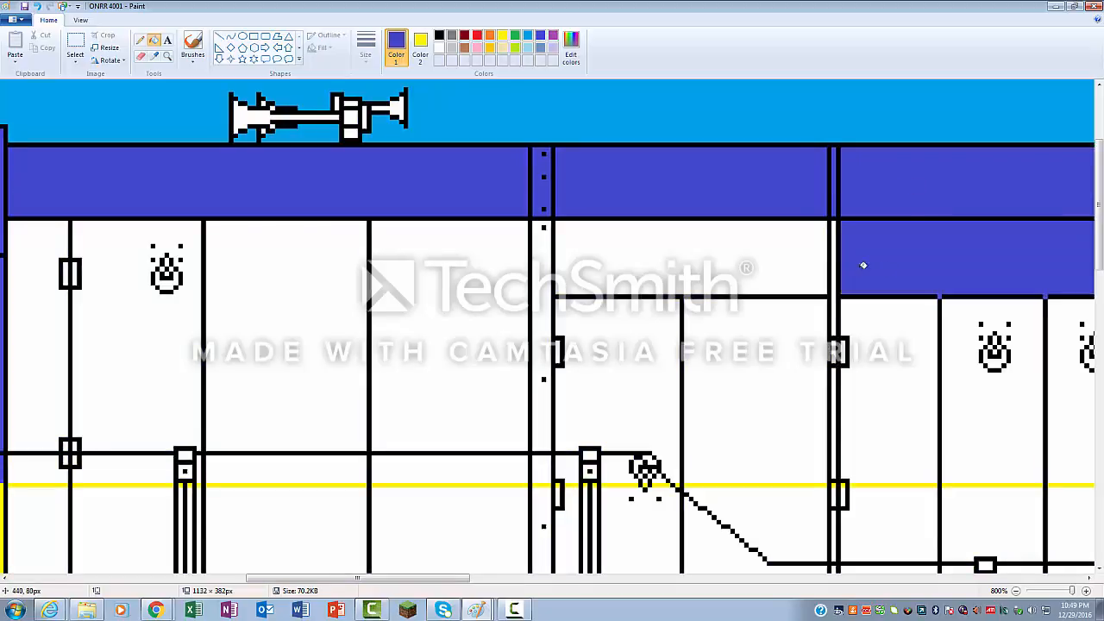
left_click(836, 261)
left_click(800, 259)
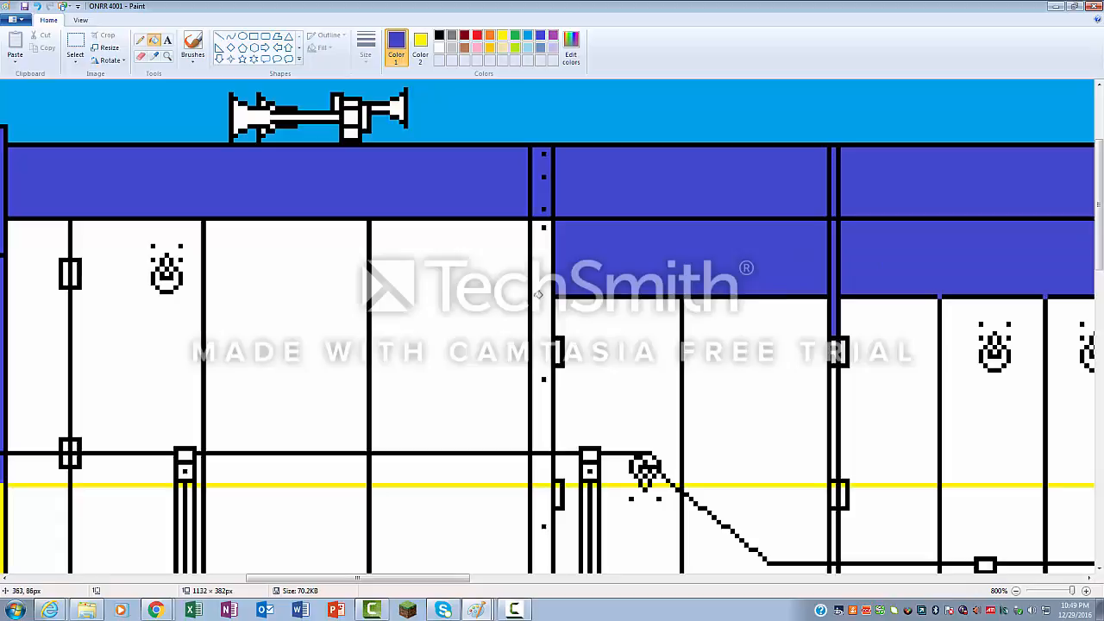
left_click(536, 294)
left_click(449, 293)
left_click(274, 288)
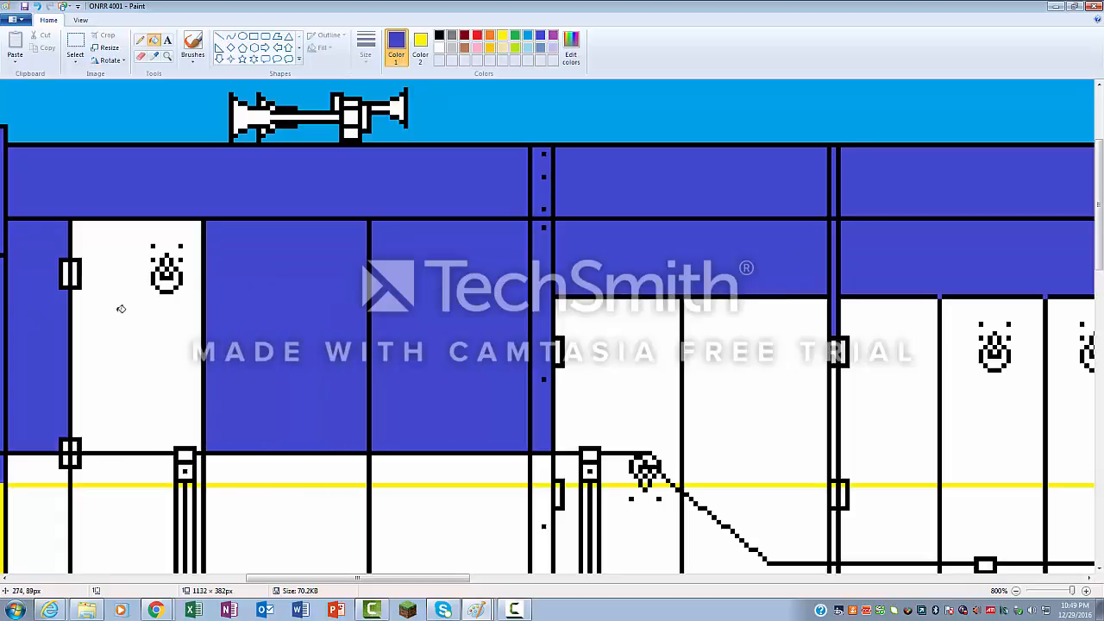
left_click(121, 309)
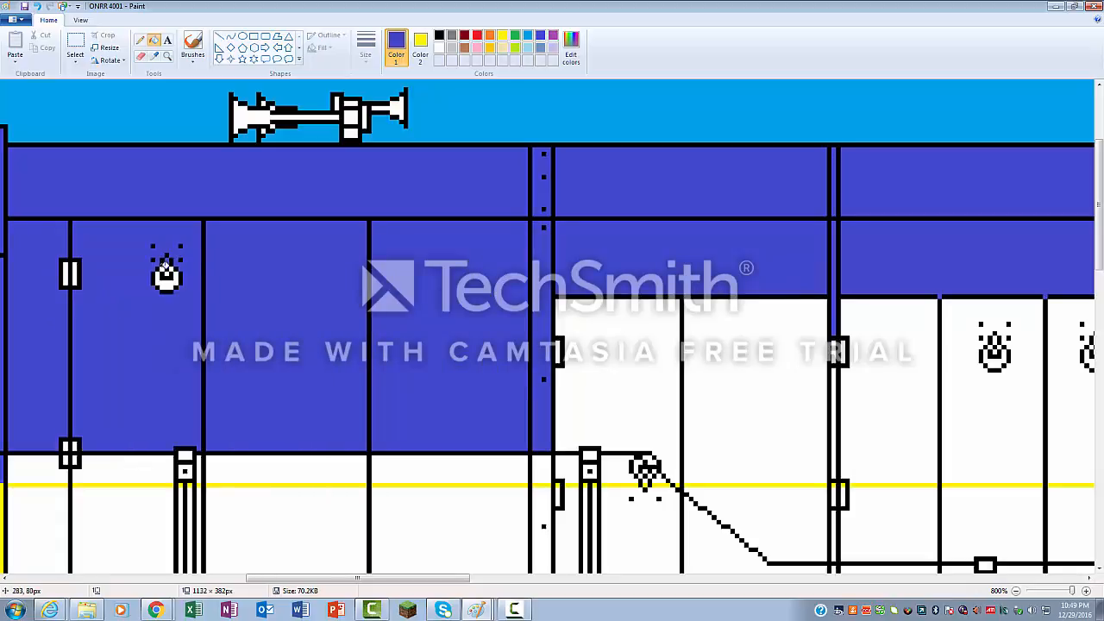
left_click(166, 263)
left_click(173, 274)
left_click(69, 273)
- Fill the lower white strips, the horn's interior and squares, and the small box square blue
left_click(50, 473)
left_click(112, 466)
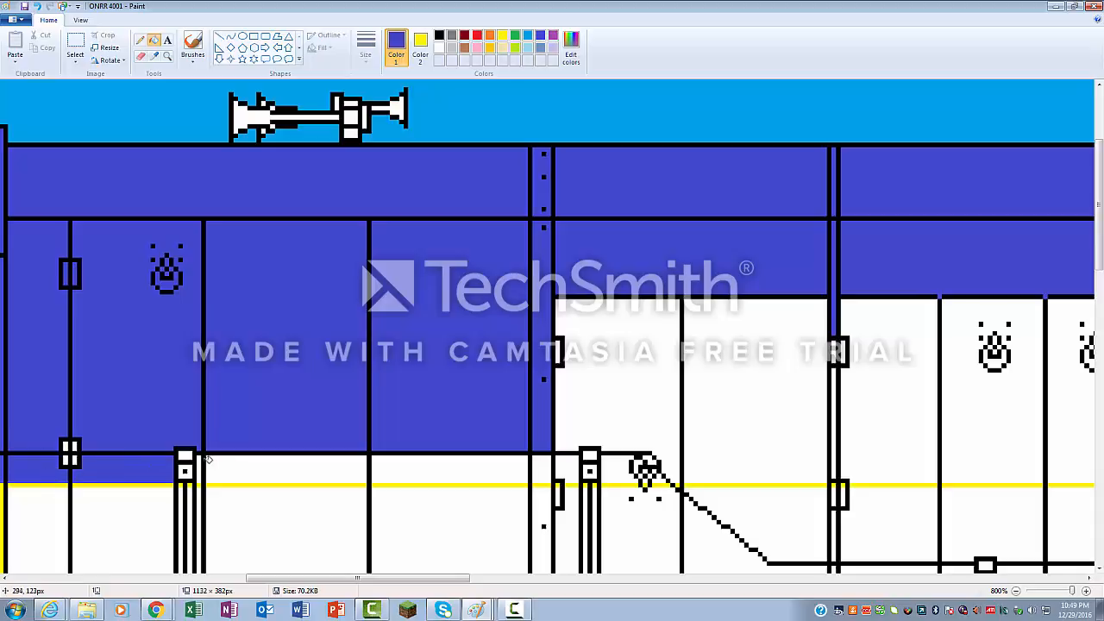
left_click(258, 471)
left_click(440, 466)
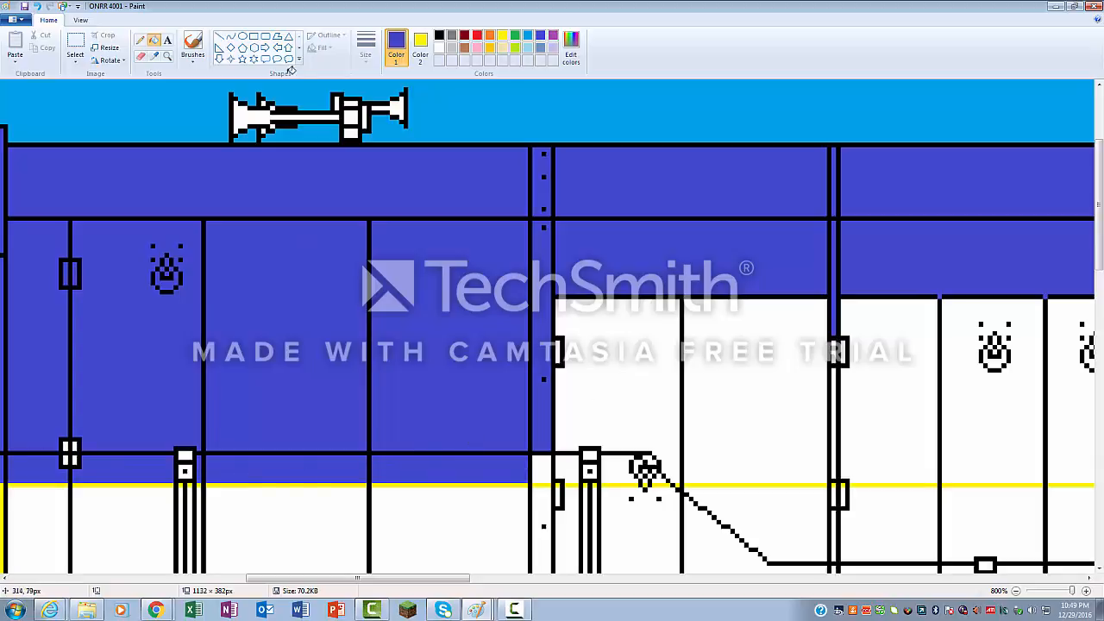
left_click(252, 112)
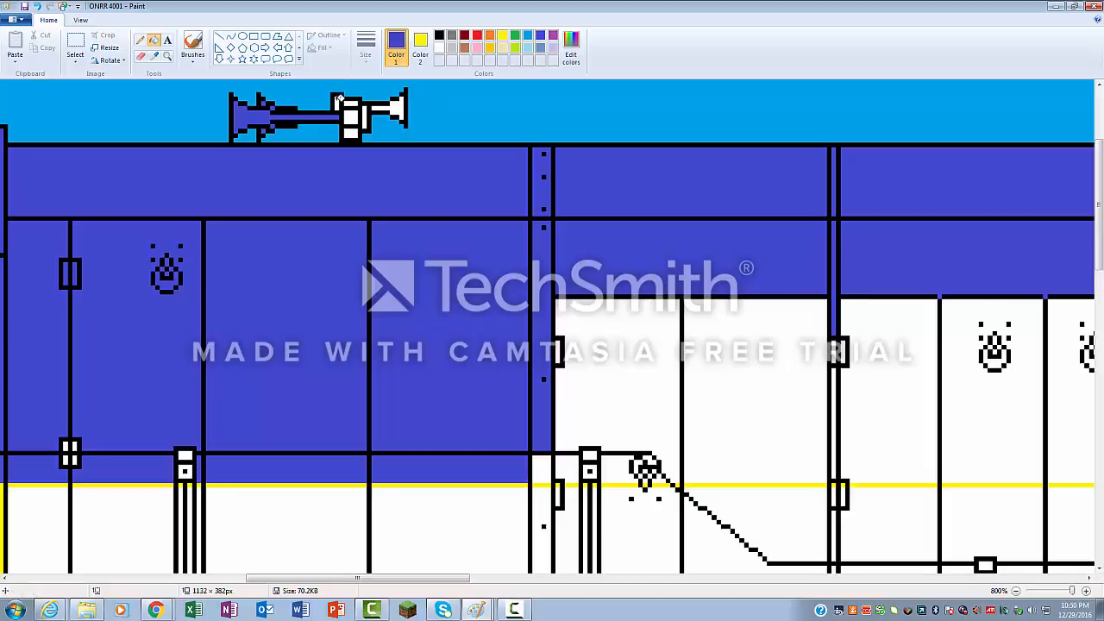
left_click(353, 127)
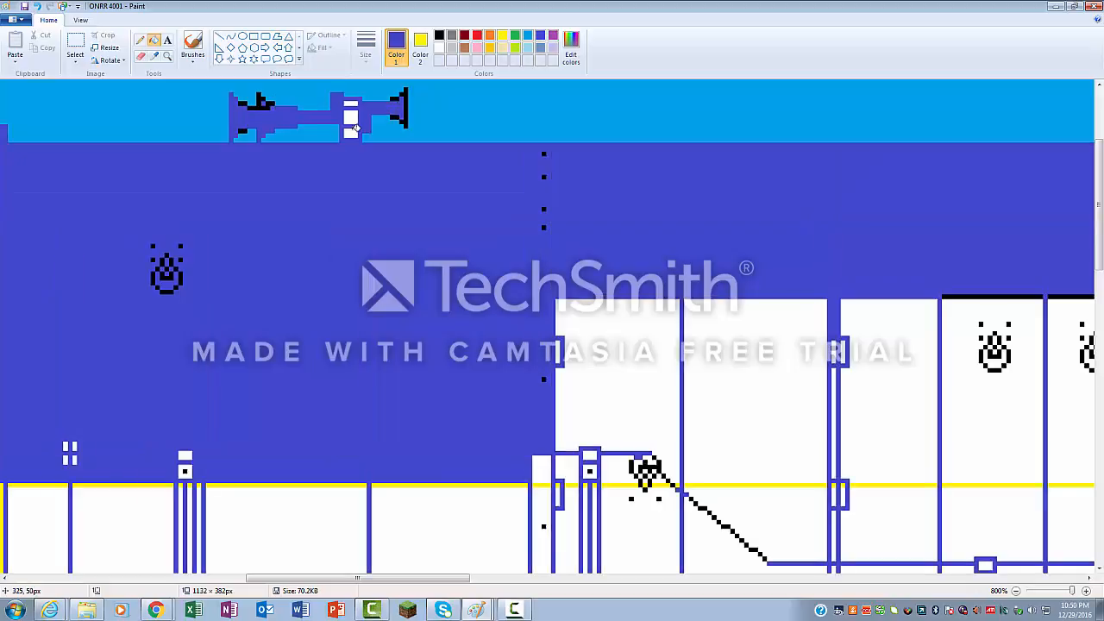
key("ctrl+z")
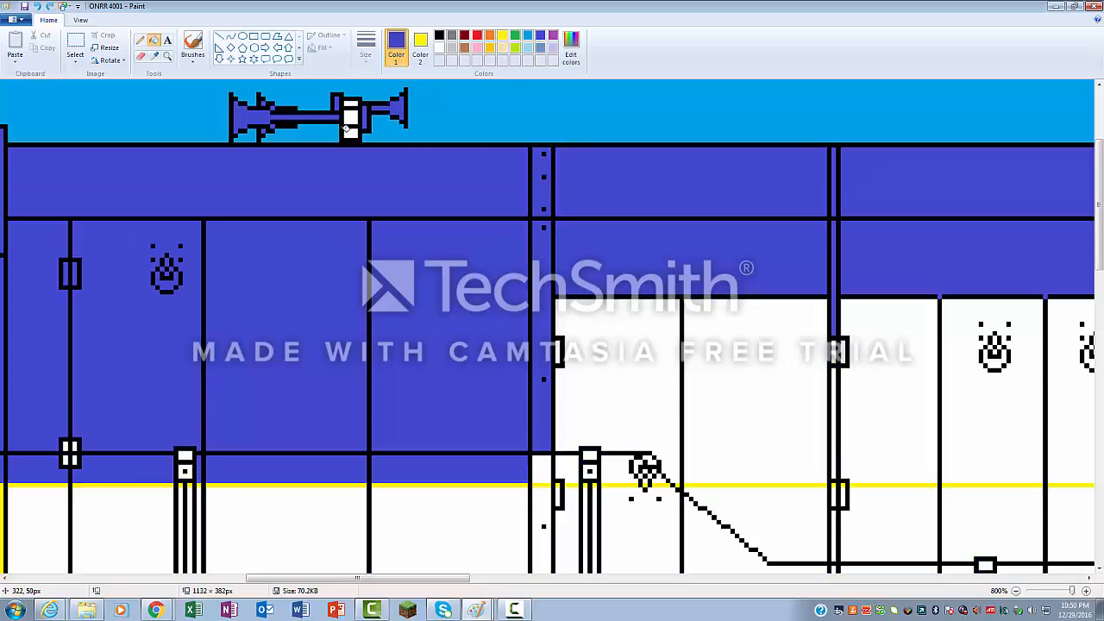
left_click(351, 131)
left_click(357, 98)
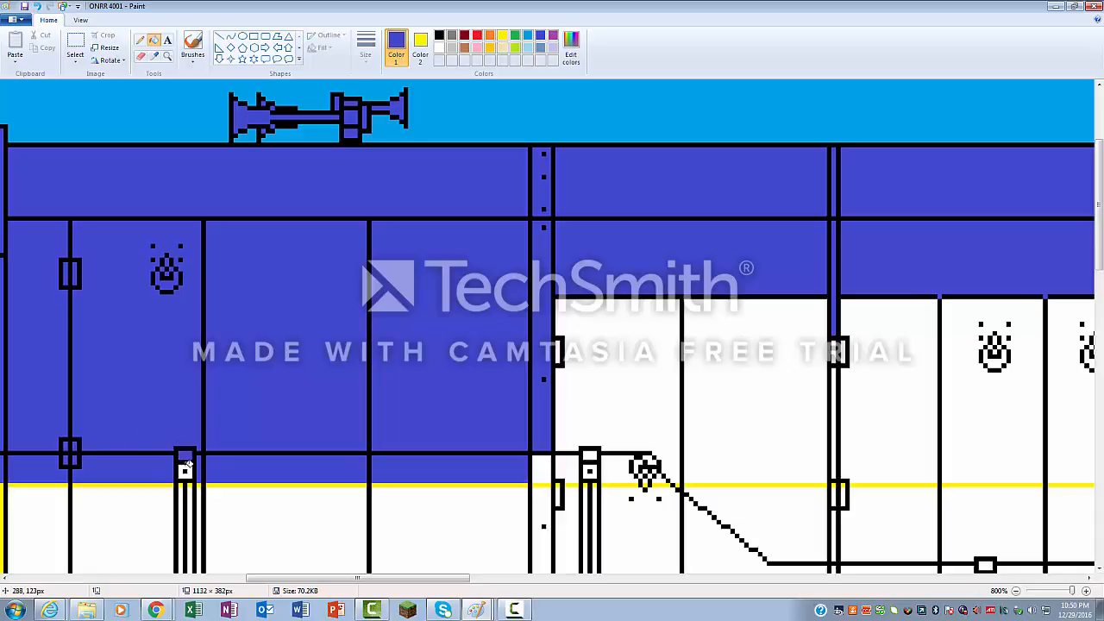
left_click(185, 470)
- Fill the right-hand panels and leftover white gaps near the emblem blue, then restore the right emblem's dotted pattern
left_click(1070, 431)
left_click(1035, 440)
left_click(931, 437)
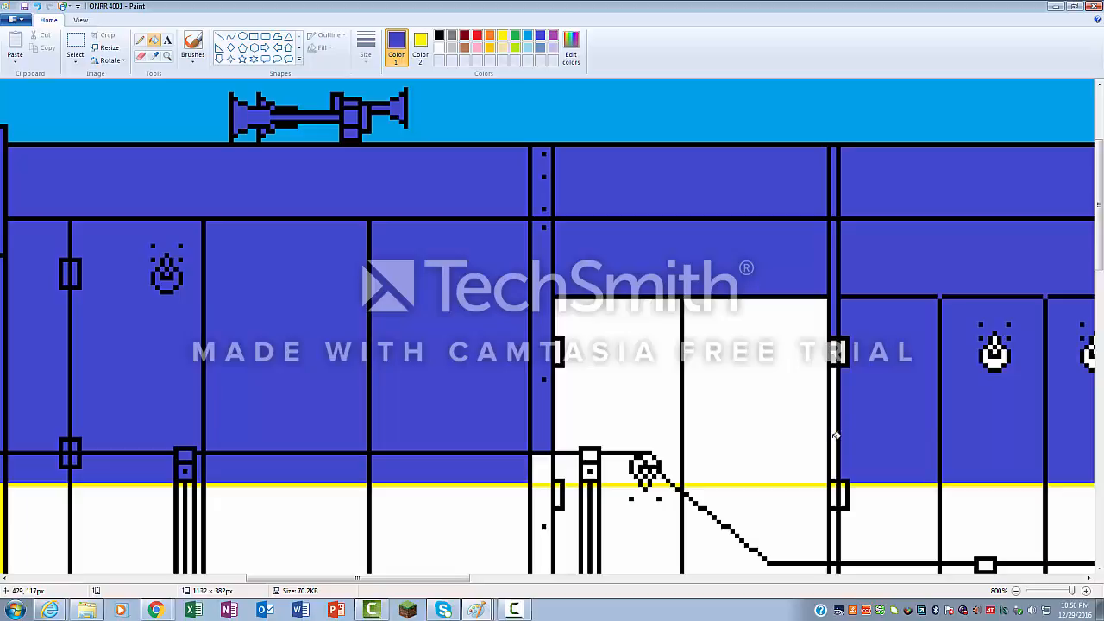
left_click(782, 426)
left_click(664, 409)
left_click(557, 460)
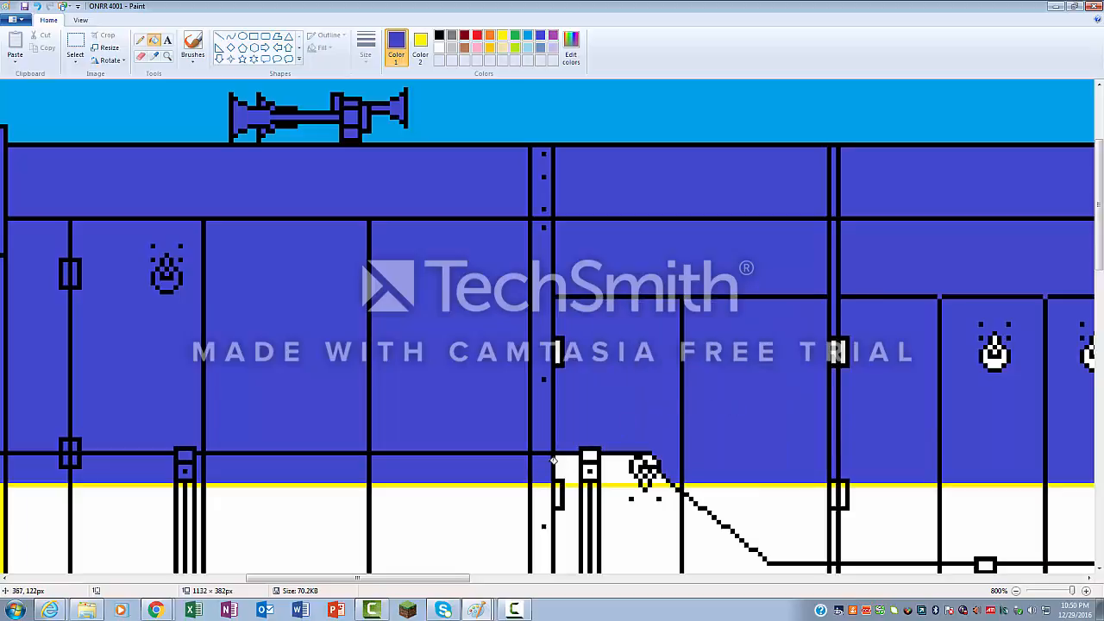
left_click(606, 467)
left_click(654, 459)
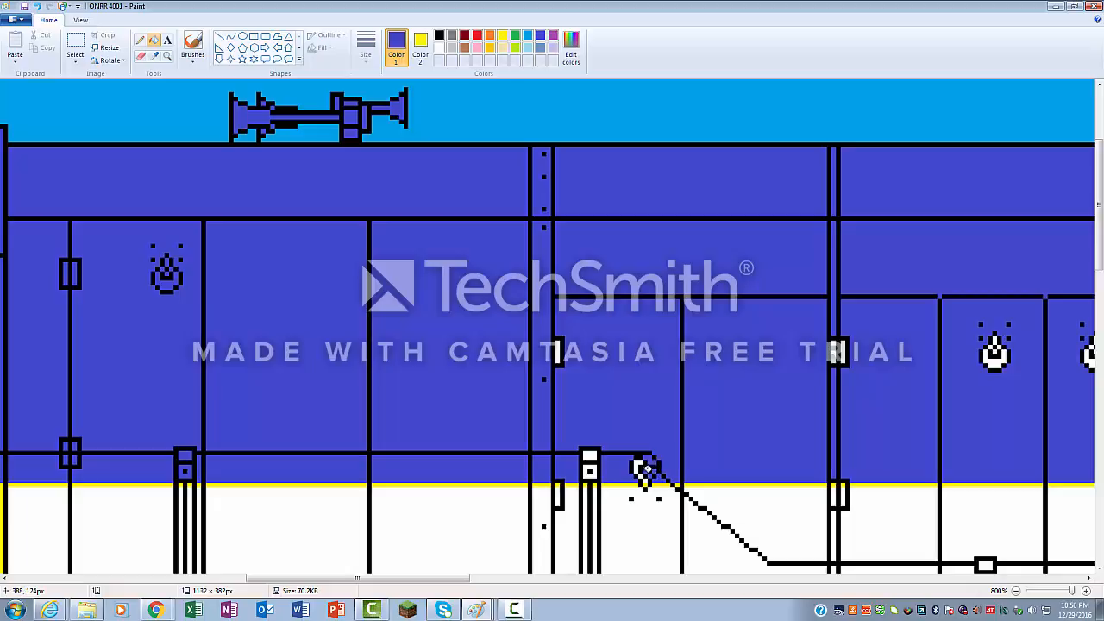
left_click(638, 466)
left_click(639, 465)
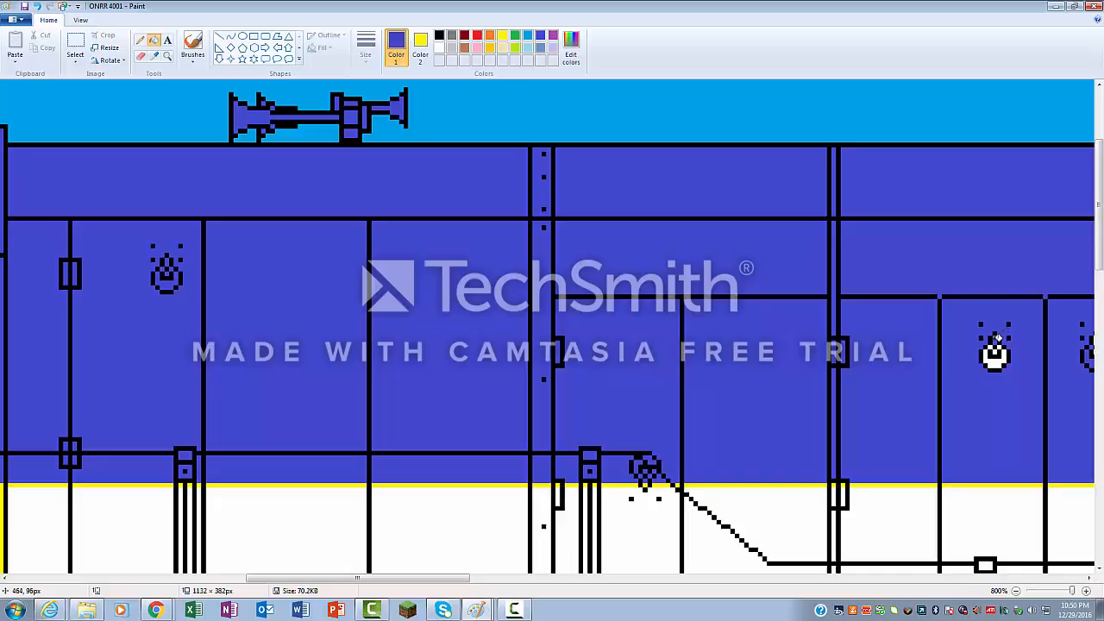
left_click_drag(996, 337, 993, 350)
scroll(897, 441, "down", 3)
scroll(897, 440, "down", 3)
- Fill the row of white body panels below the blue top section yellow, right to left
left_click(1073, 274)
left_click(992, 285)
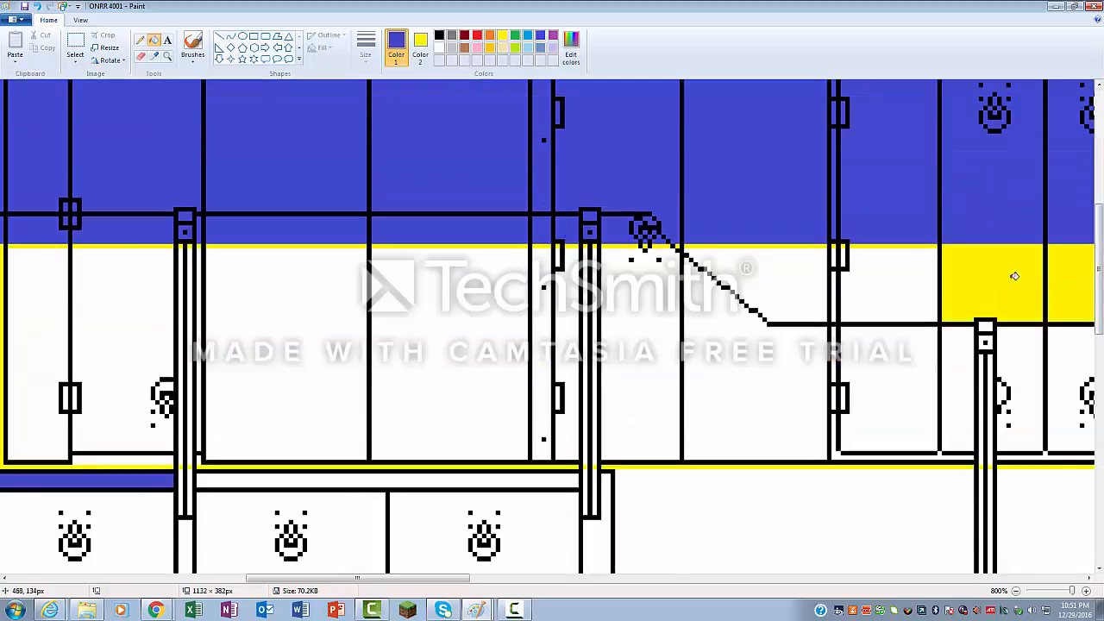
left_click(897, 298)
left_click(835, 298)
left_click(776, 285)
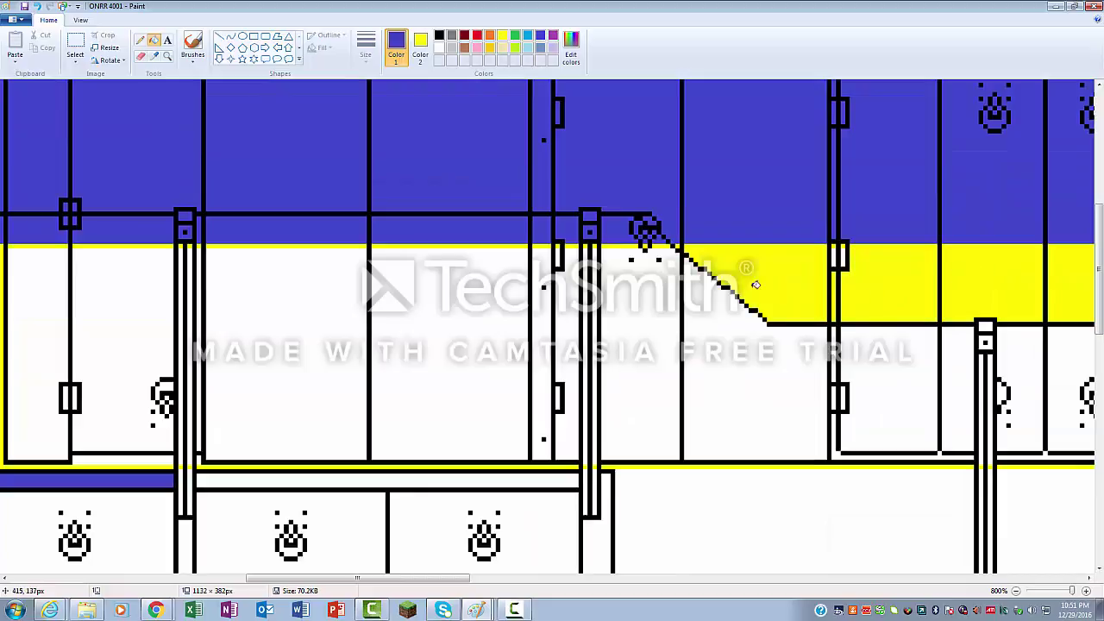
left_click(649, 295)
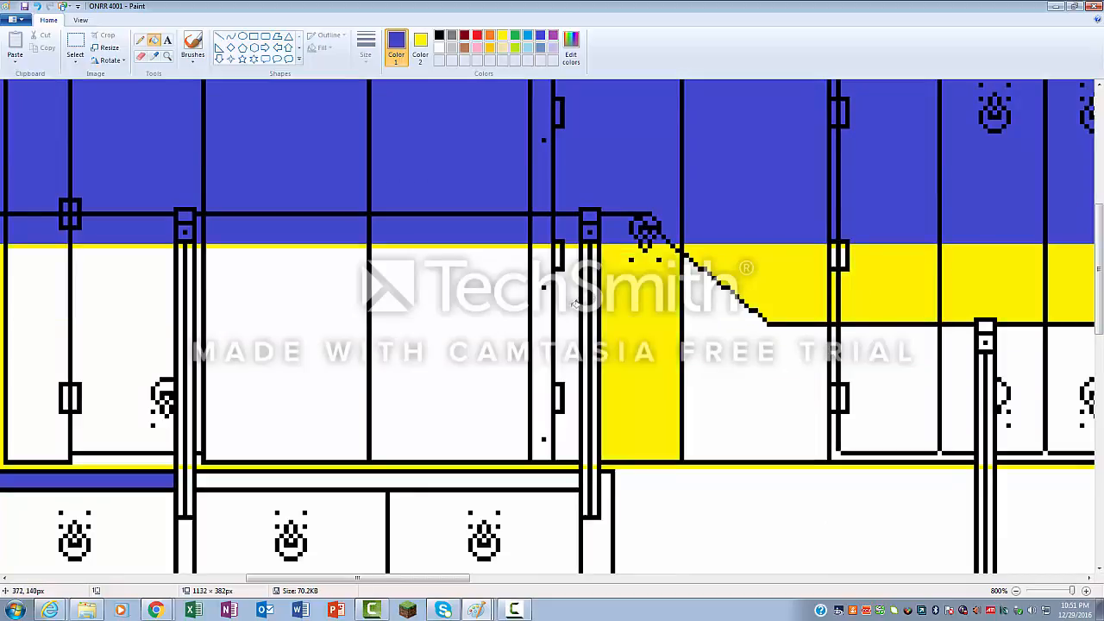
left_click(568, 294)
left_click(449, 320)
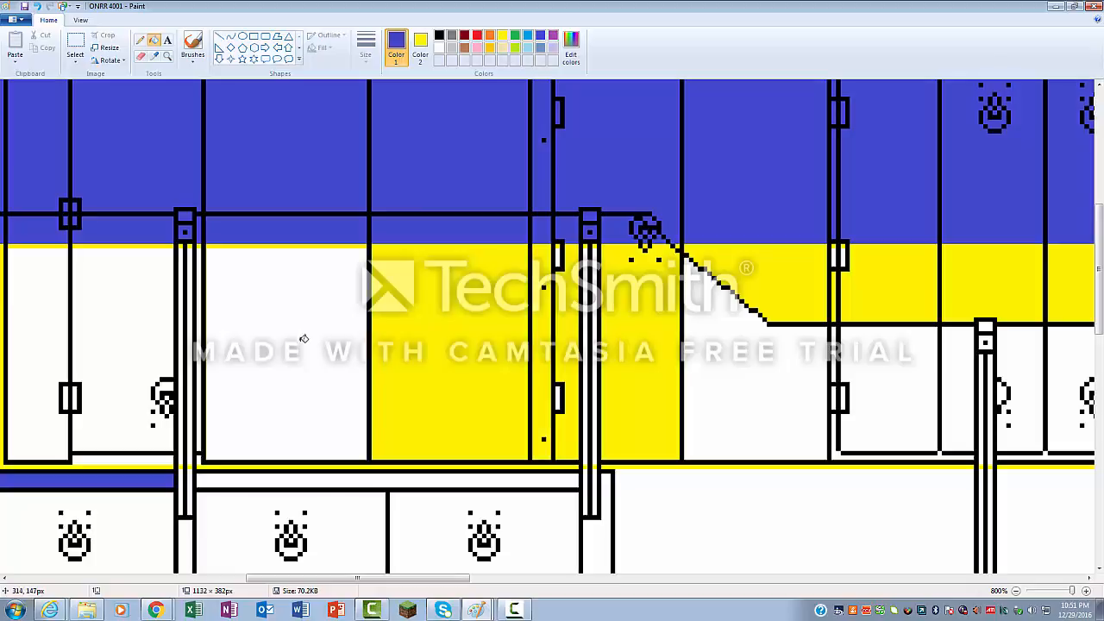
left_click(303, 338)
left_click(155, 326)
left_click(50, 273)
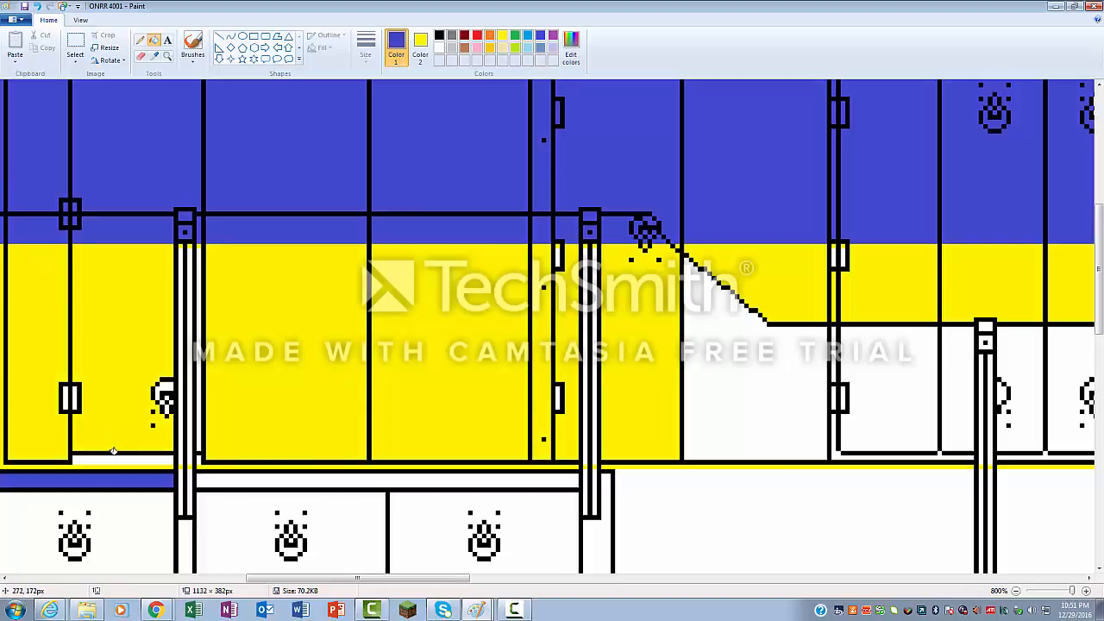
- Fill the thin bottom strips, the left pillar interior and the right-hand panels yellow
left_click(113, 458)
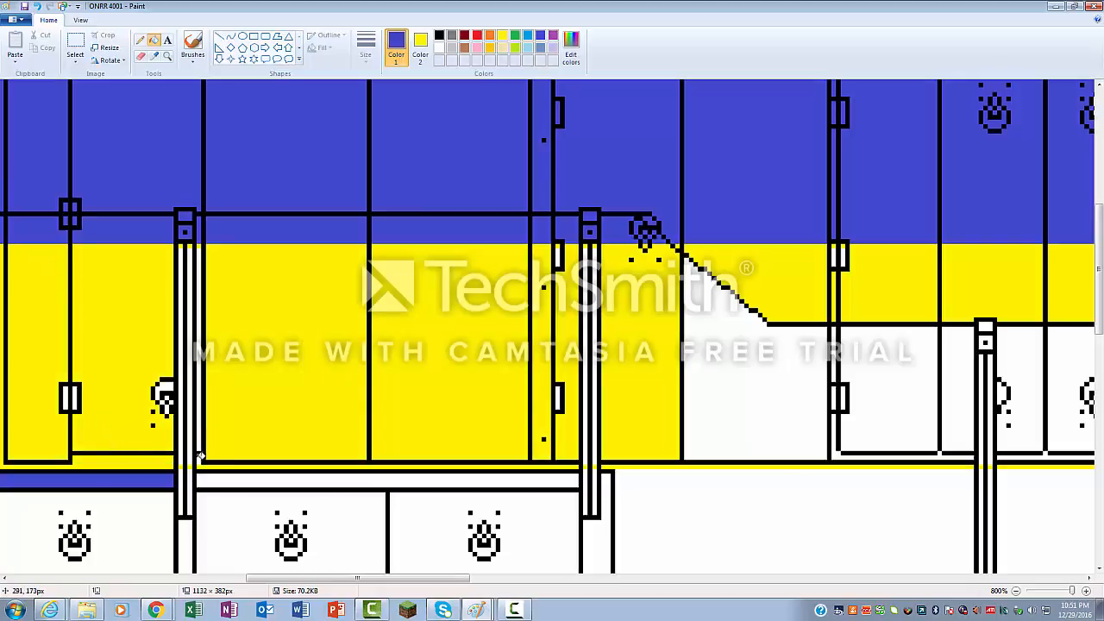
left_click(200, 455)
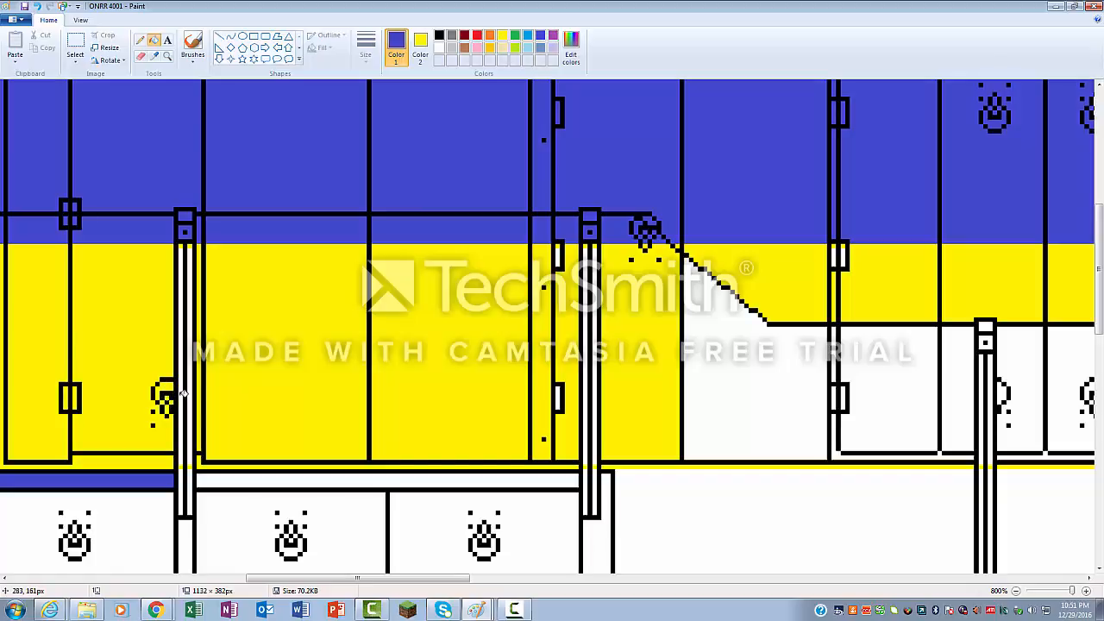
left_click(191, 393)
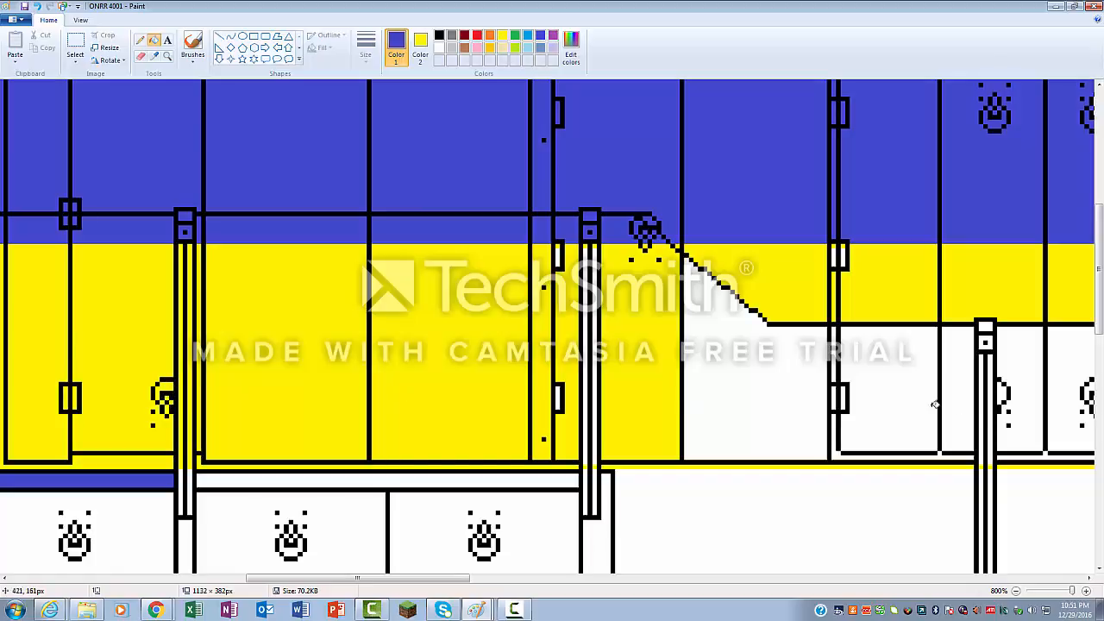
left_click(1064, 359)
left_click(1016, 362)
left_click(961, 370)
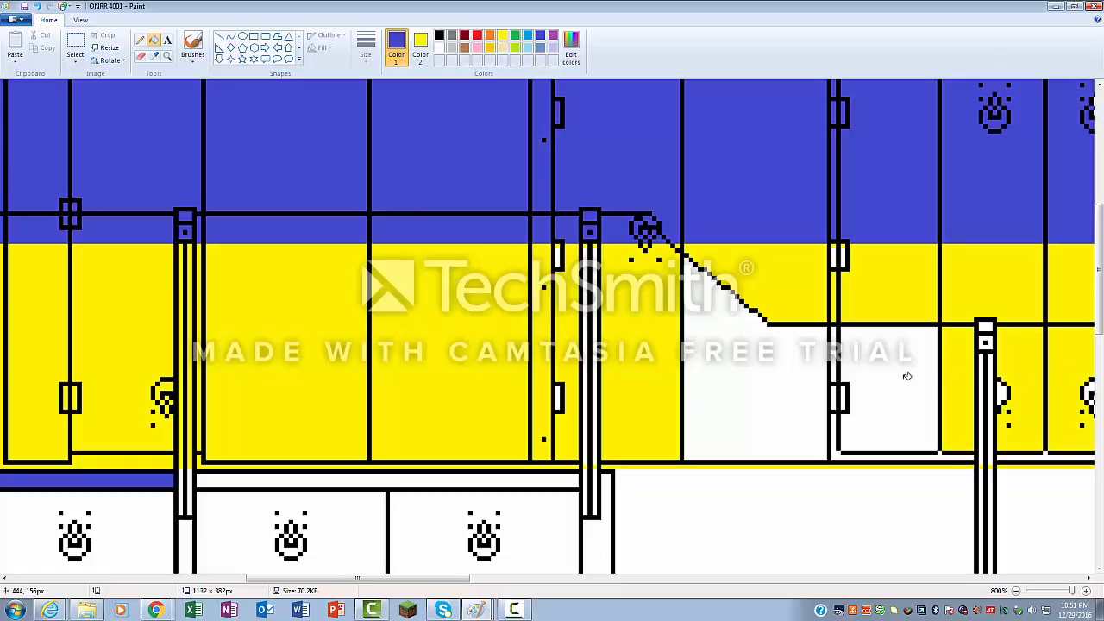
left_click(908, 376)
left_click(1050, 453)
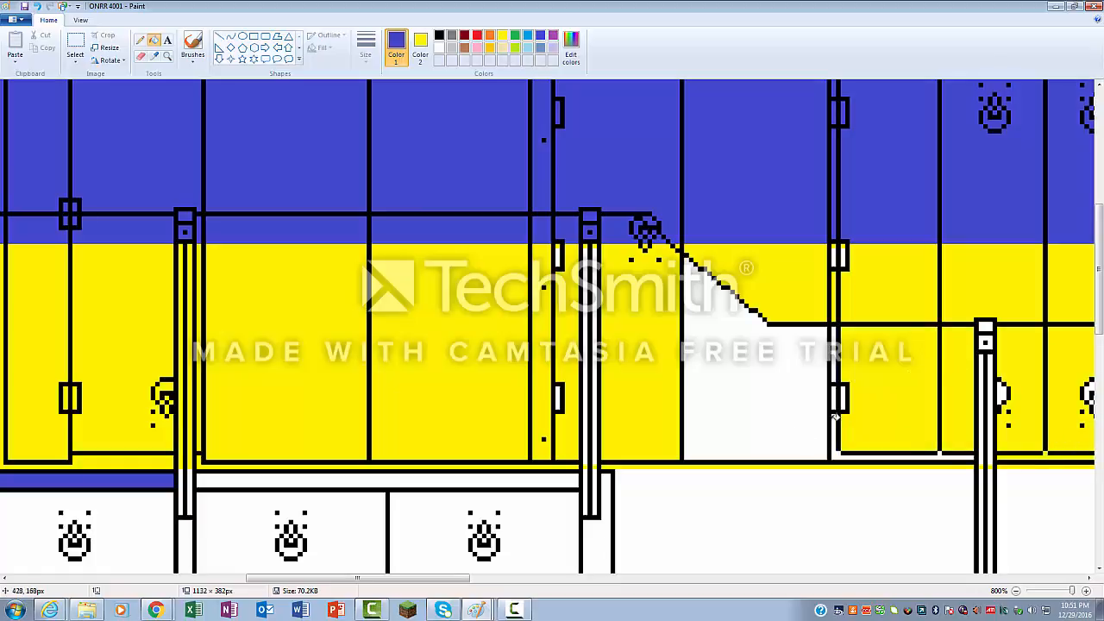
left_click(835, 416)
left_click(787, 423)
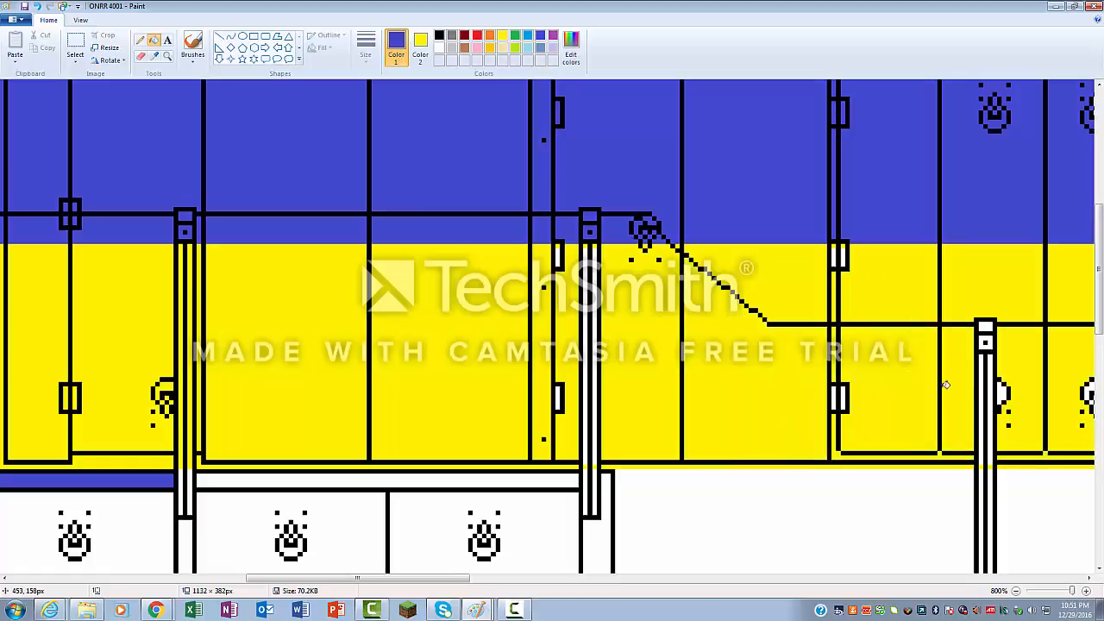
- Fill the right and middle pillar interiors and the small boxes on the pillars yellow
left_click(990, 382)
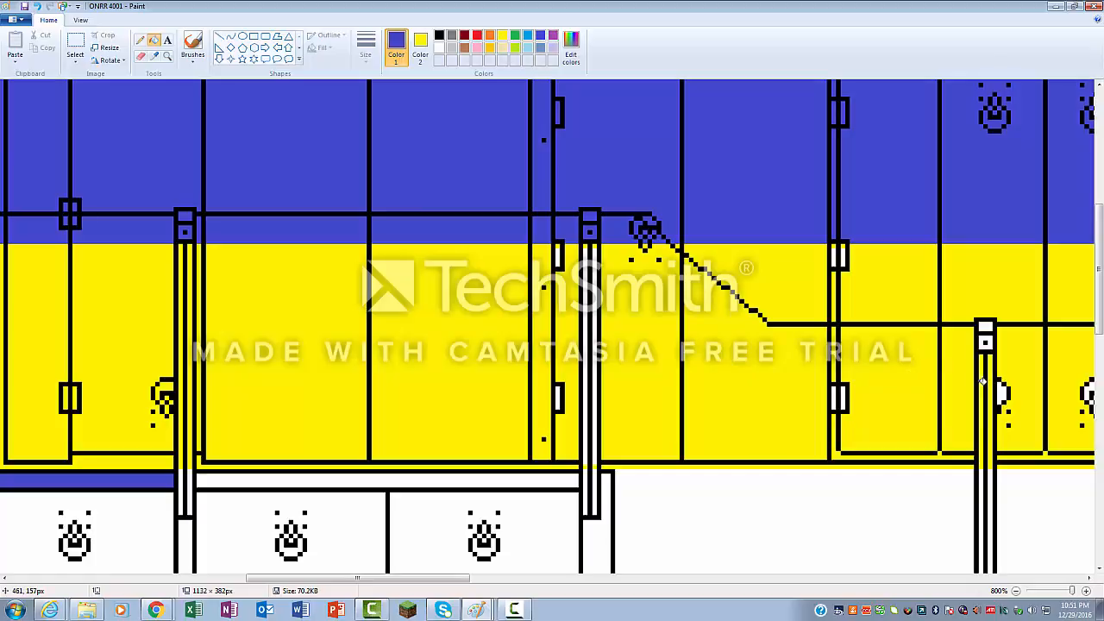
left_click(986, 342)
left_click(595, 345)
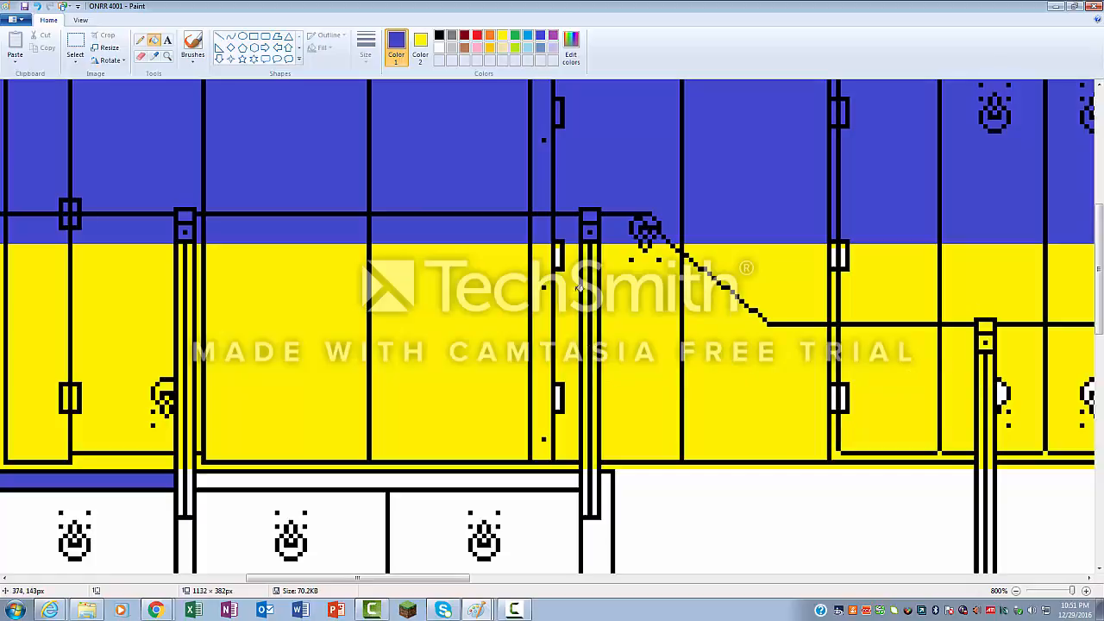
left_click(558, 255)
left_click(559, 395)
left_click(843, 257)
left_click(843, 394)
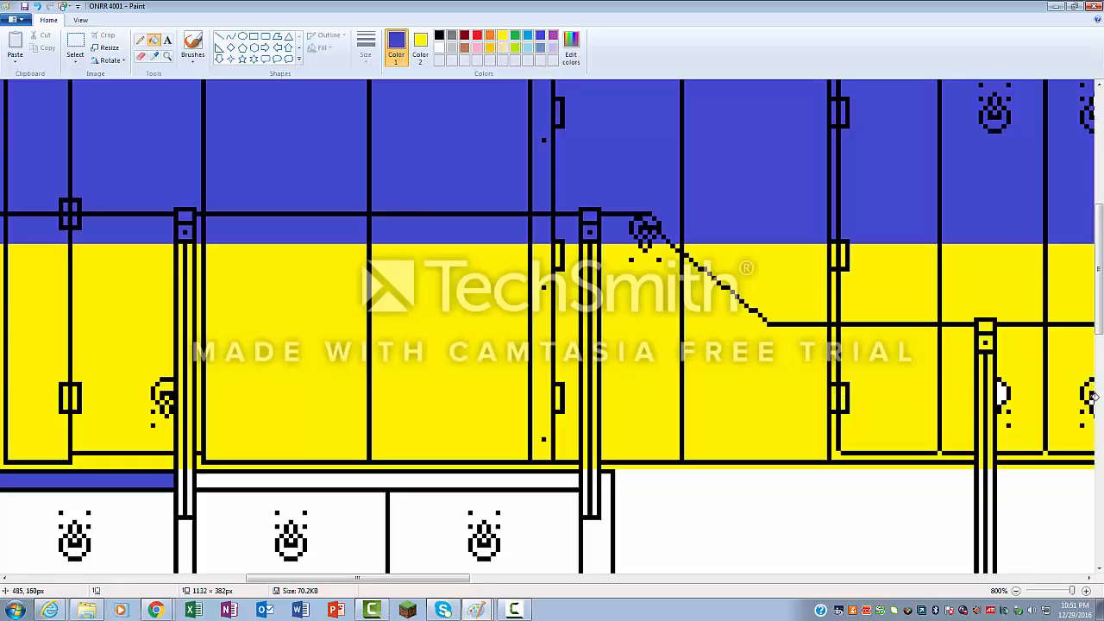
left_click(1002, 392)
scroll(1004, 391, "down", 3)
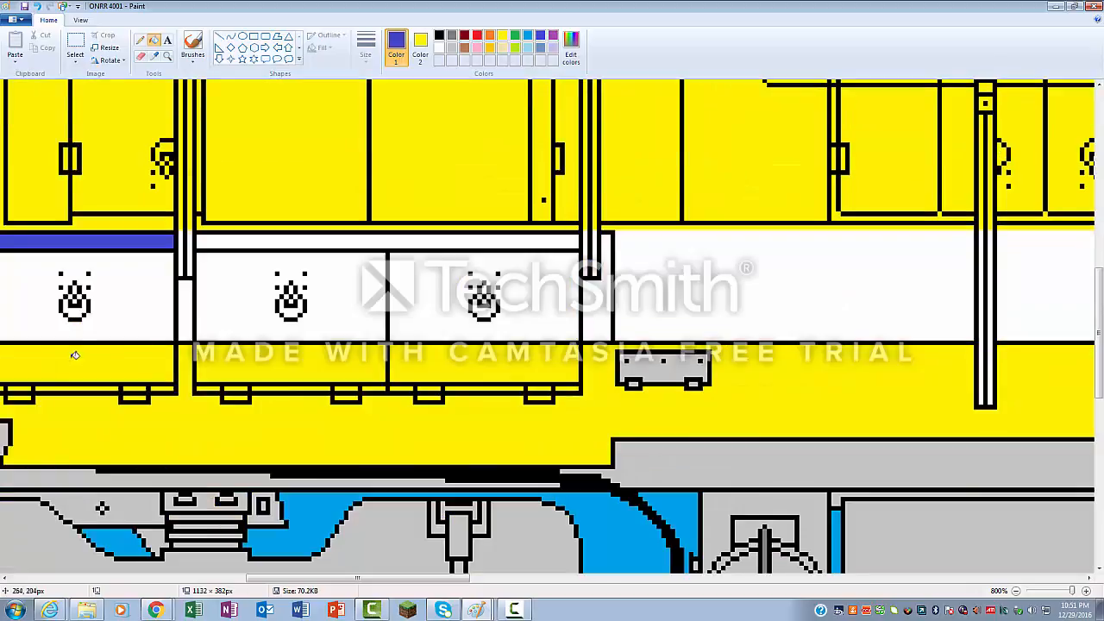
- Fill the lower band panels and the narrow strips between them blue
left_click(132, 287)
left_click(188, 307)
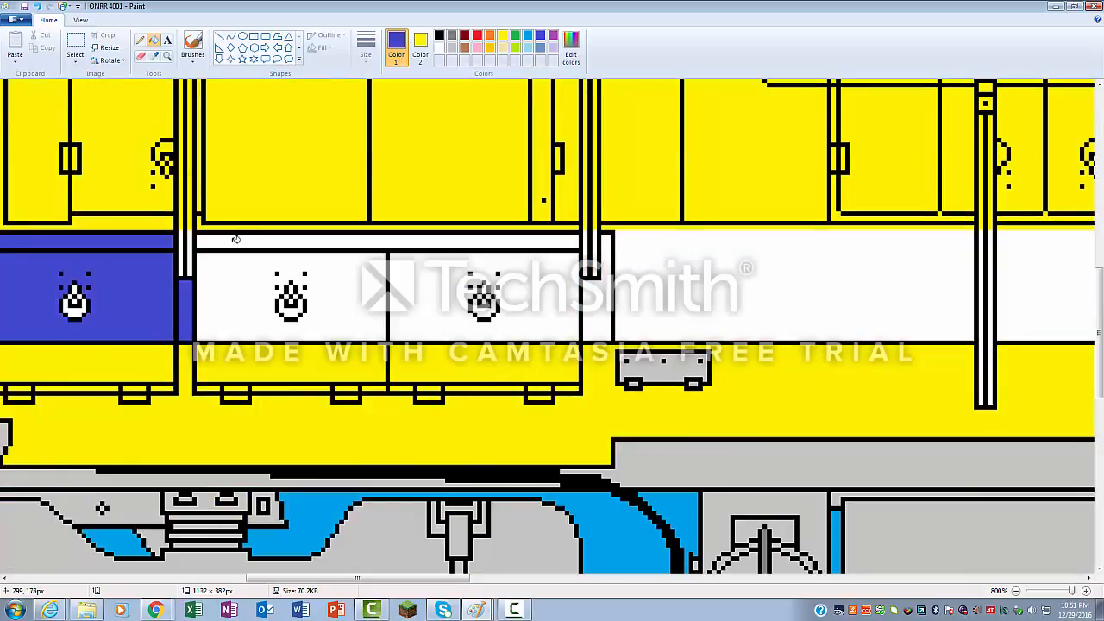
left_click(236, 240)
left_click(286, 276)
left_click(483, 276)
left_click(608, 294)
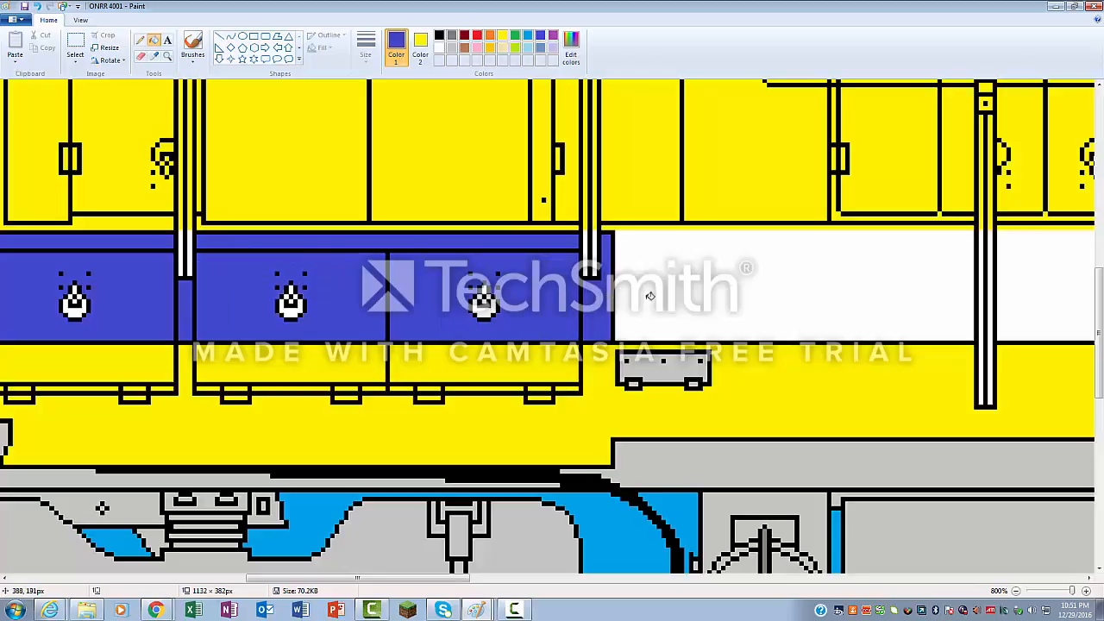
left_click(656, 293)
left_click(1030, 309)
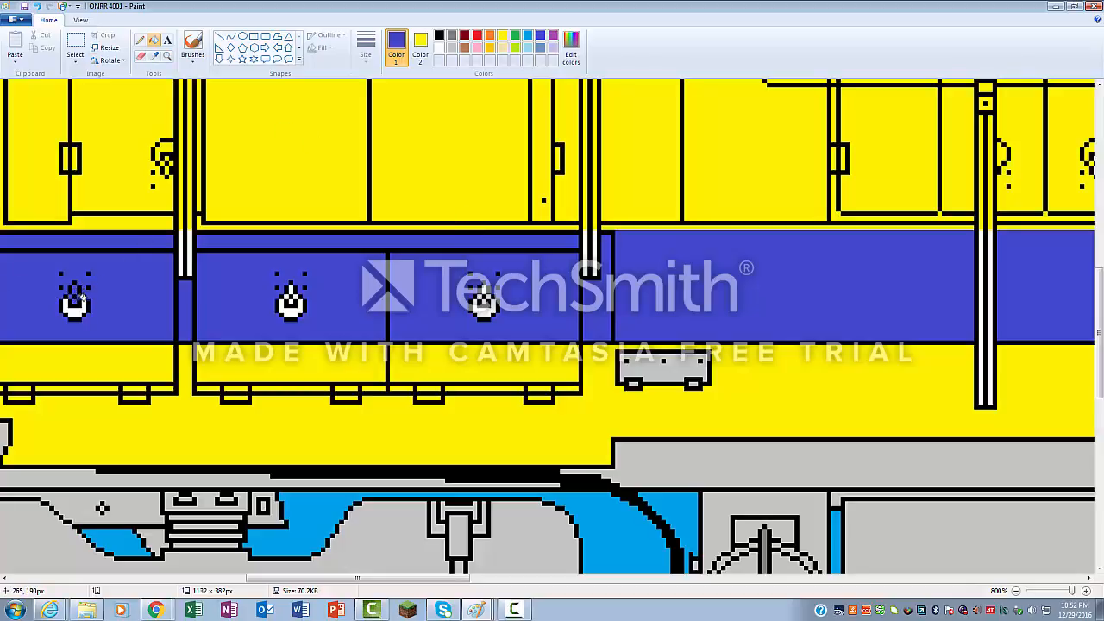
- Fill the three drop icons' interiors and the pillar strips blue
left_click(78, 301)
left_click(192, 250)
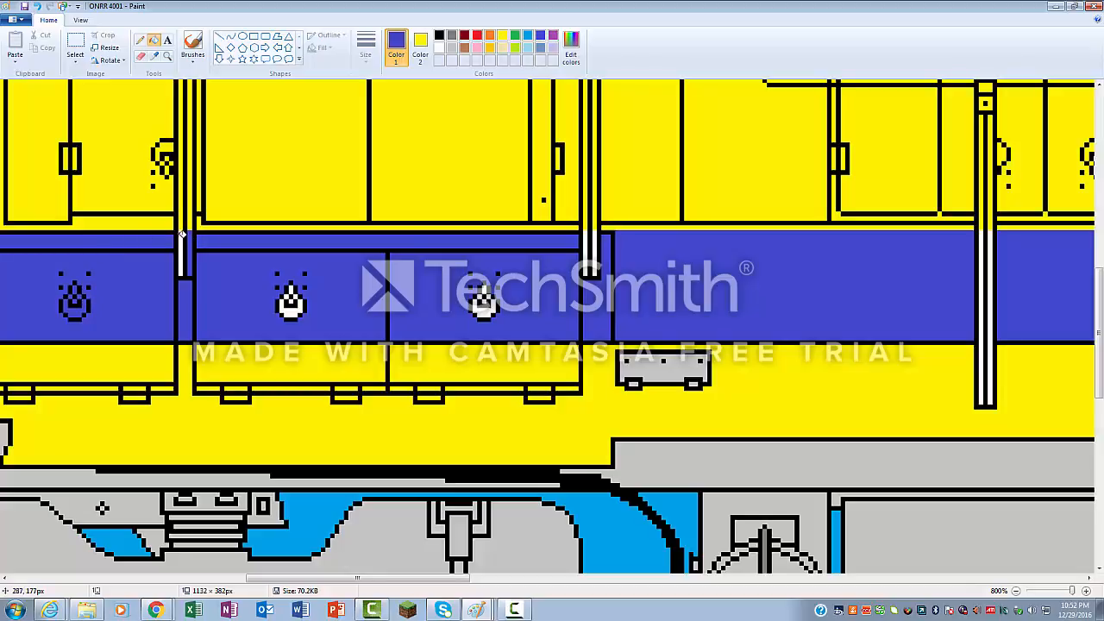
left_click(599, 246)
left_click(994, 316)
left_click(982, 315)
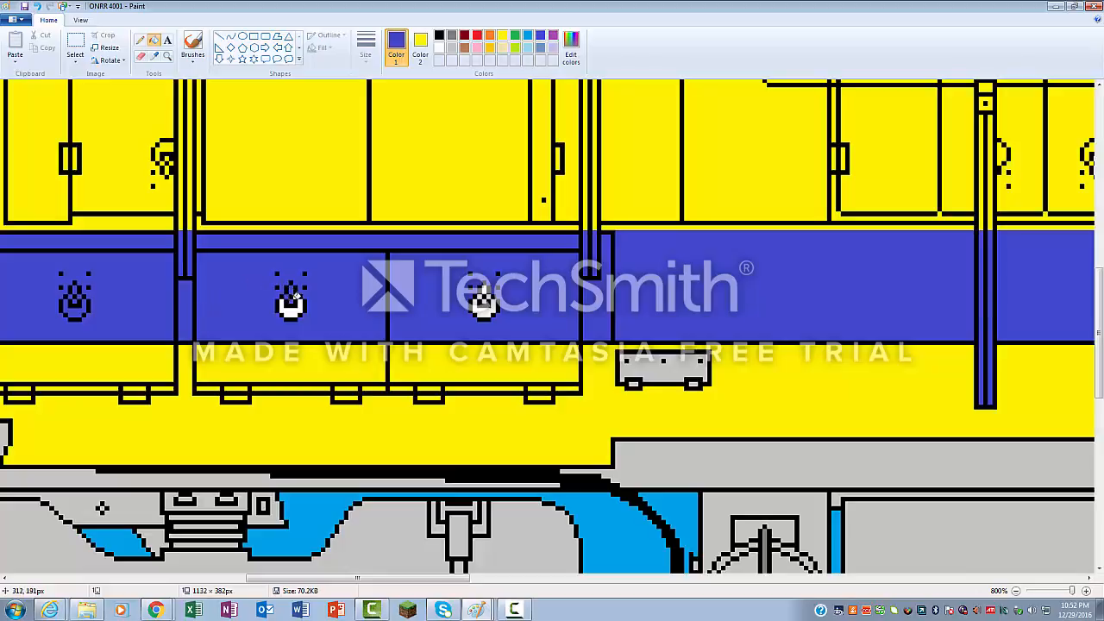
left_click(297, 304)
left_click(485, 287)
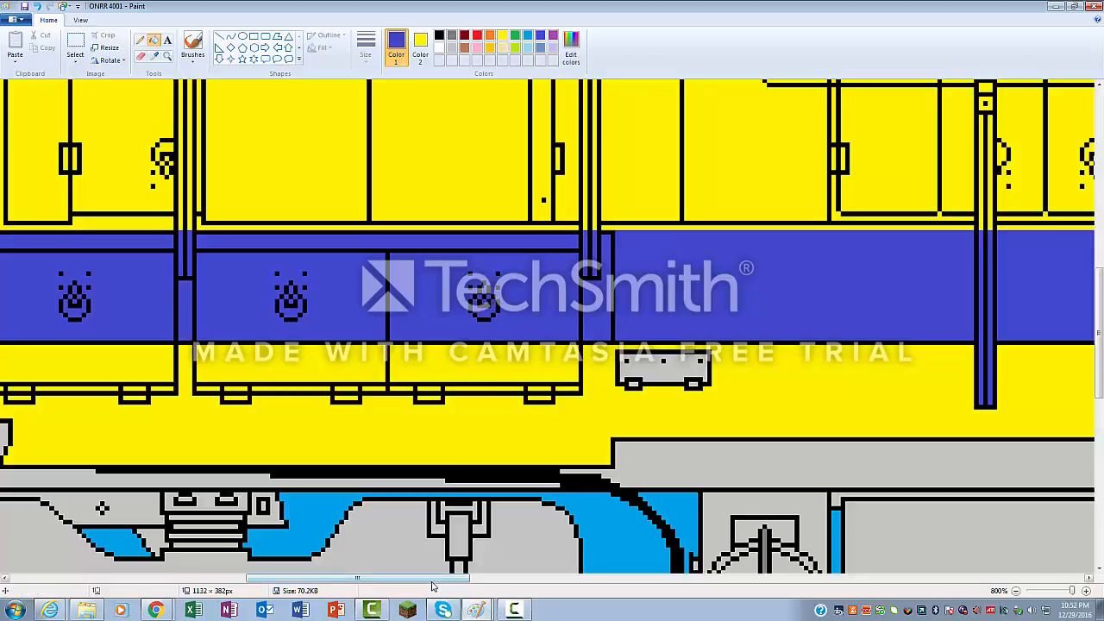
mouse_move(358, 576)
left_mouse_down()
mouse_move(517, 576)
mouse_move(655, 552)
left_mouse_up()
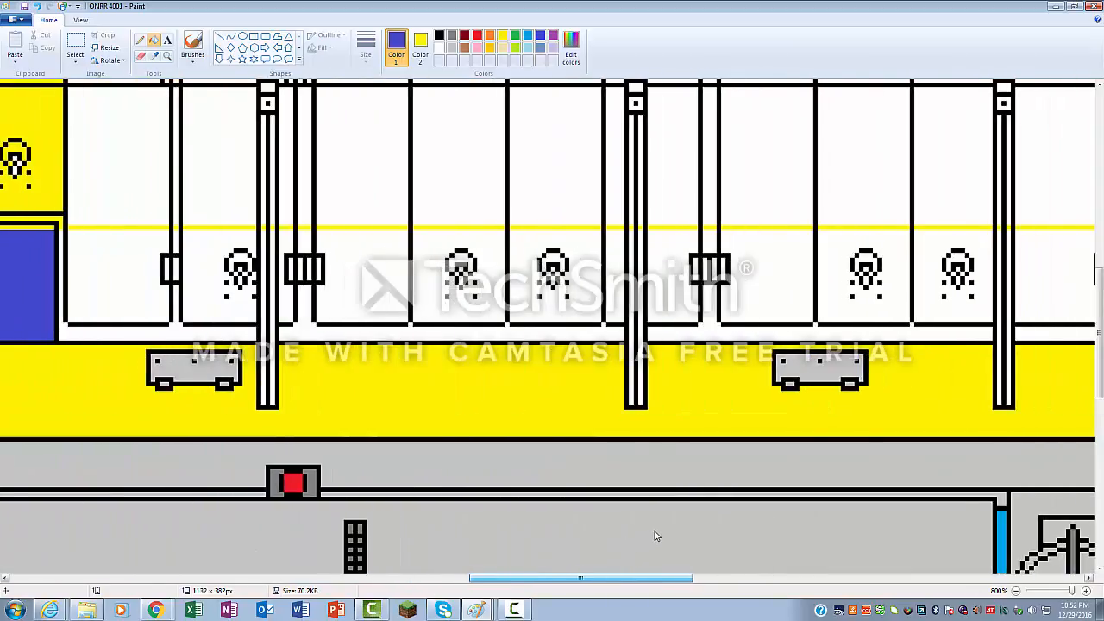
- Fill the far-left icon's head blue, undoing and redoing a stray fill
left_click(19, 158)
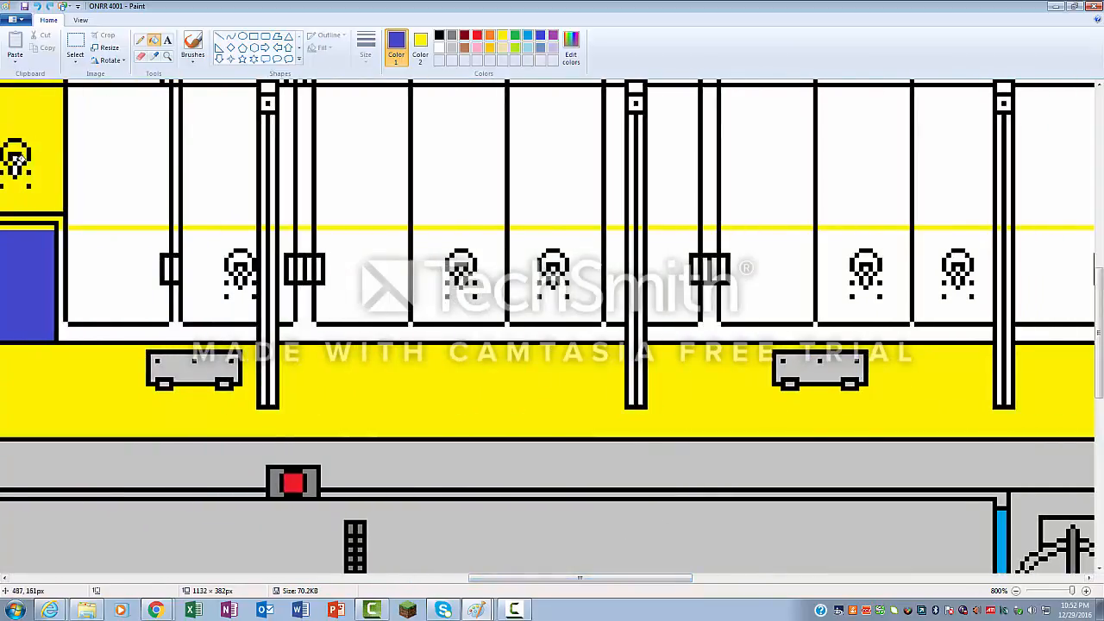
key("ctrl+z")
left_click(19, 157)
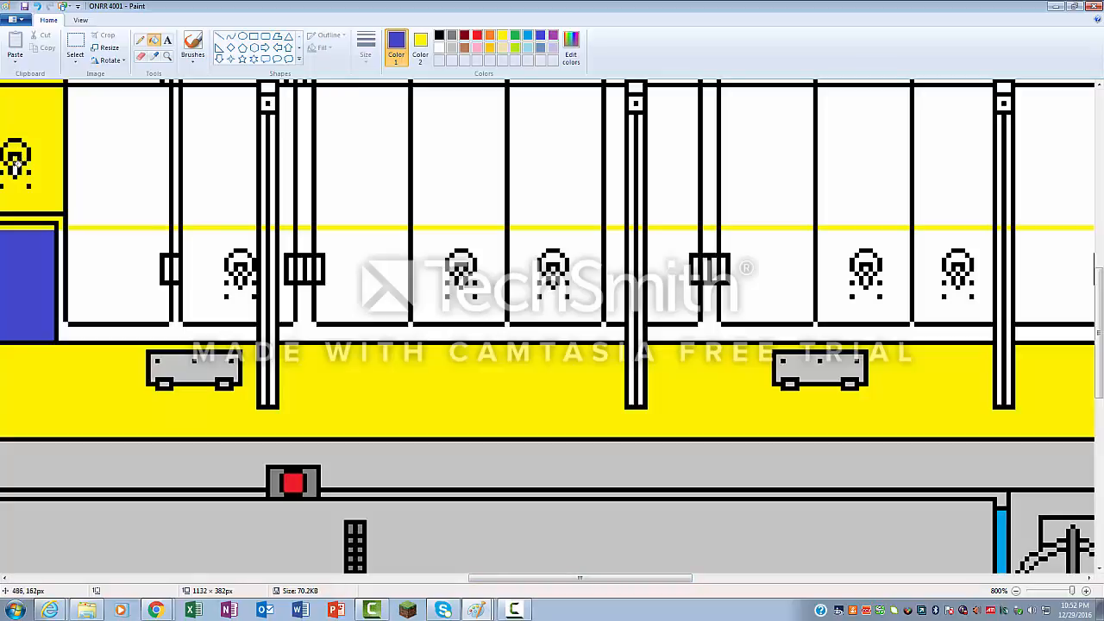
scroll(466, 273, "up", 3)
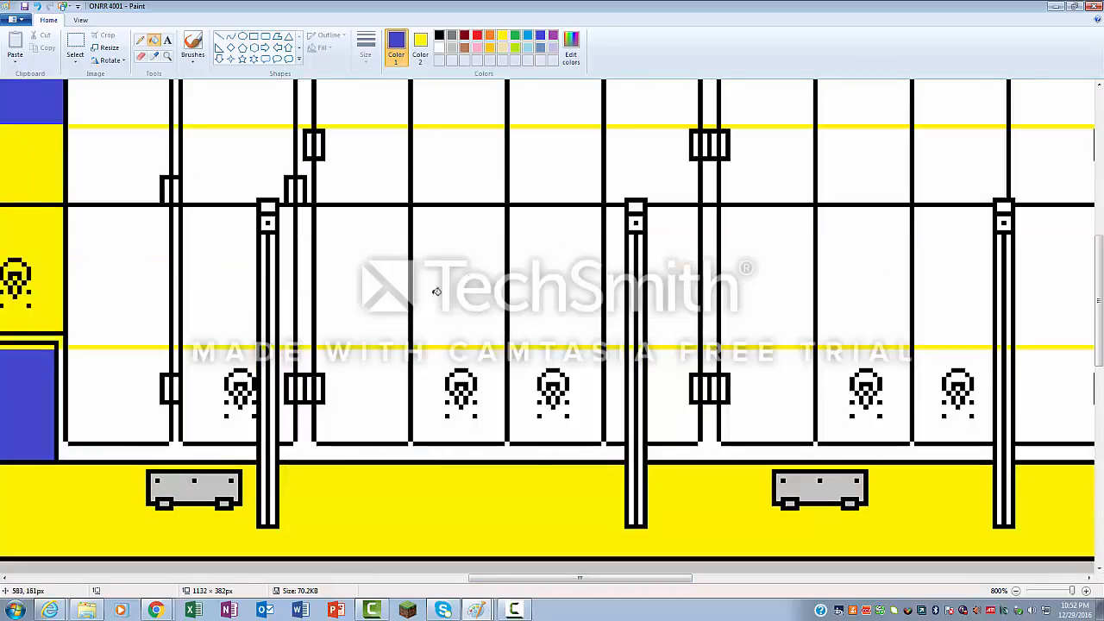
- Fill the bottom white strips under the middle section's panels blue
left_click(67, 358)
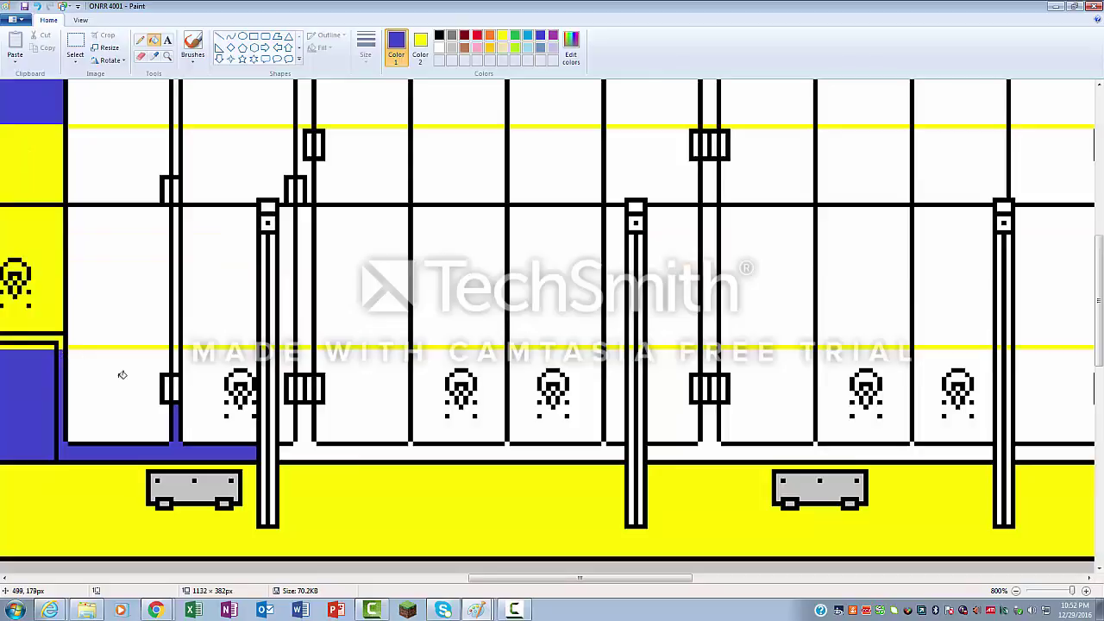
left_click(290, 451)
left_click(778, 450)
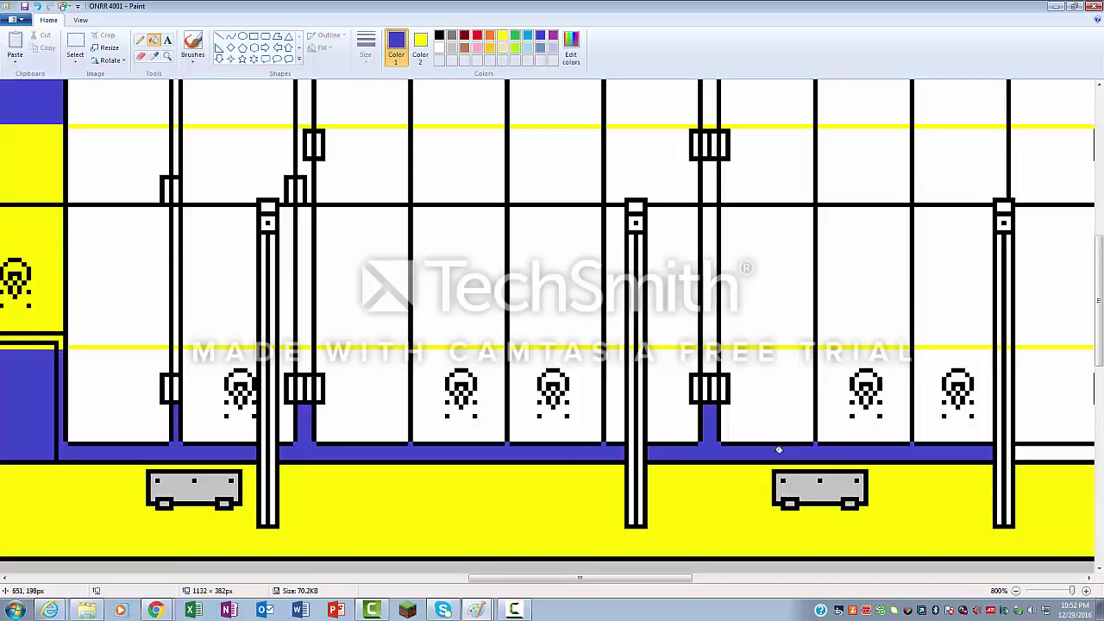
- Fill every white panel along the lower band blue, from the left posts to the right edge
left_click(1058, 446)
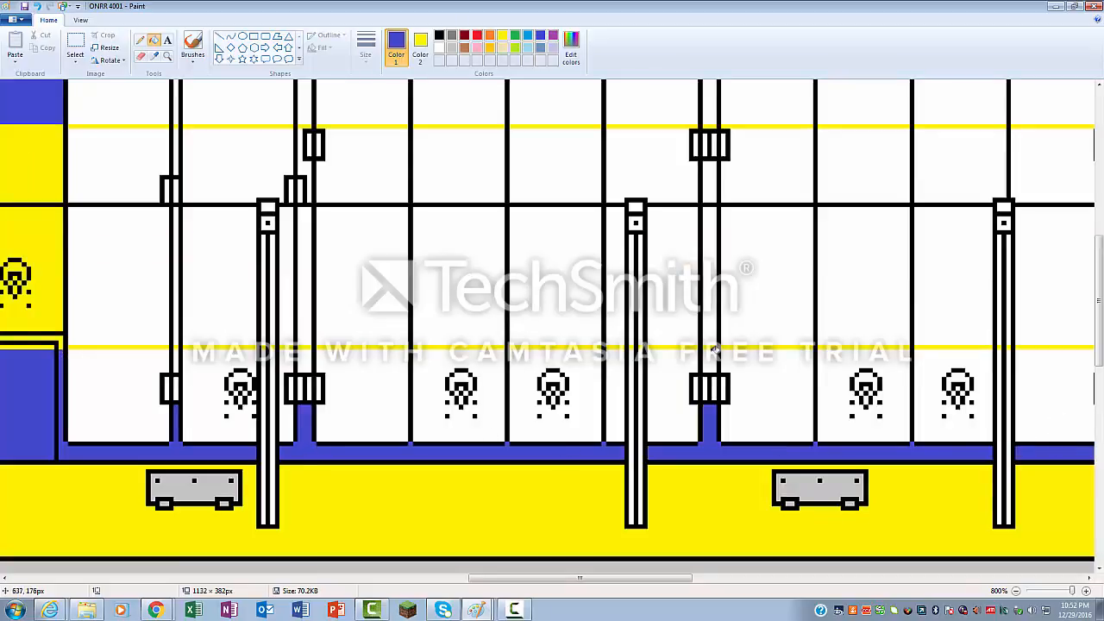
left_click(216, 405)
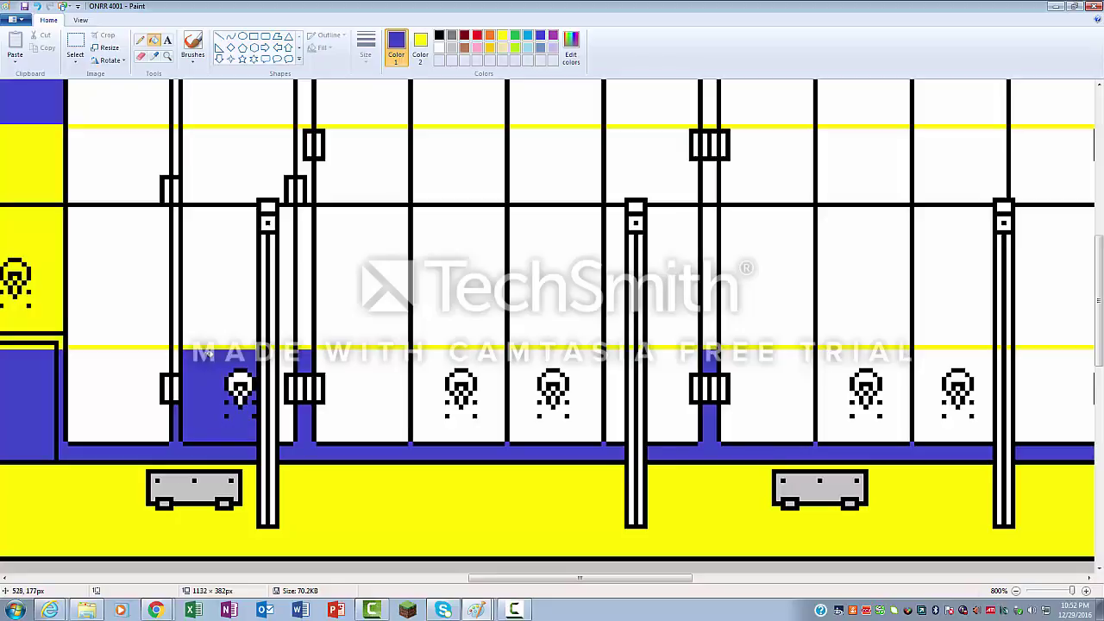
left_click(164, 361)
left_click(378, 366)
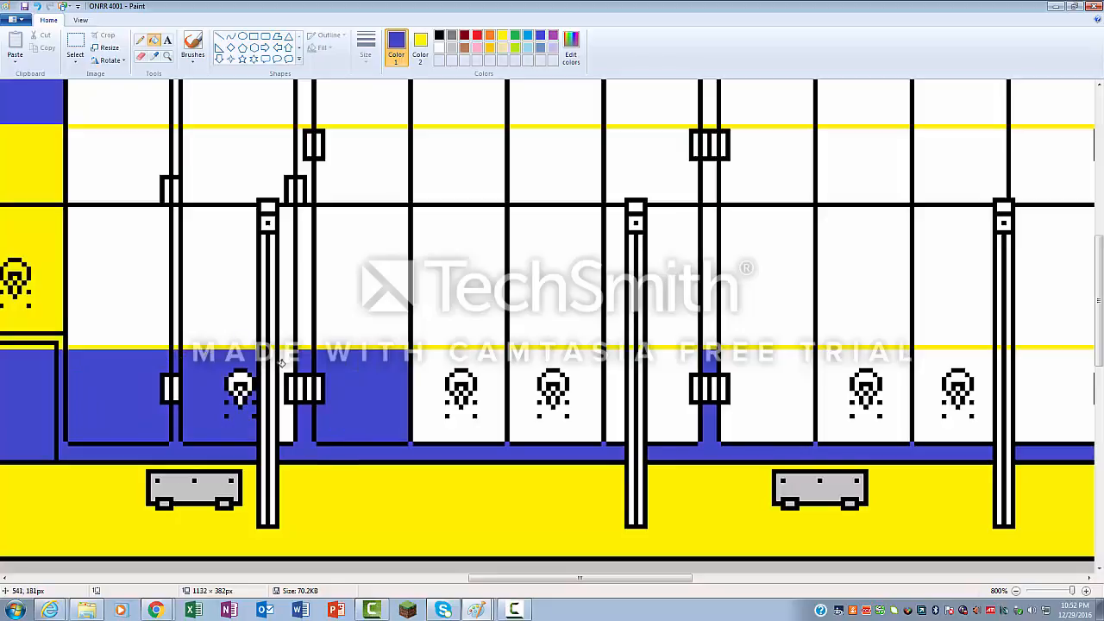
left_click(285, 362)
left_click(432, 356)
left_click(523, 372)
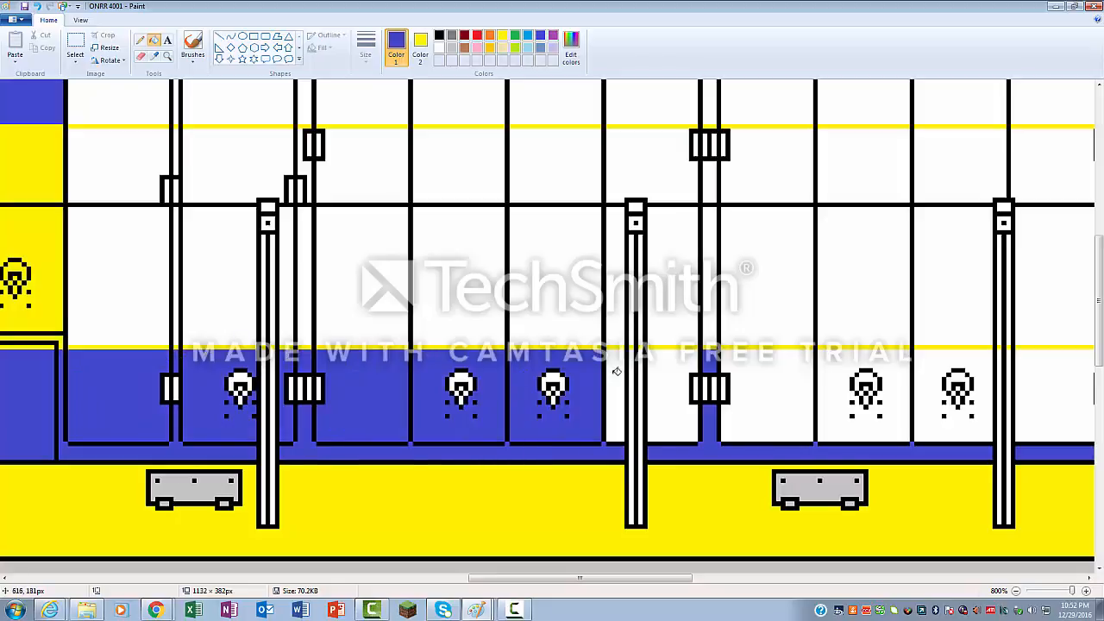
left_click(614, 371)
left_click(673, 371)
left_click(767, 380)
left_click(863, 367)
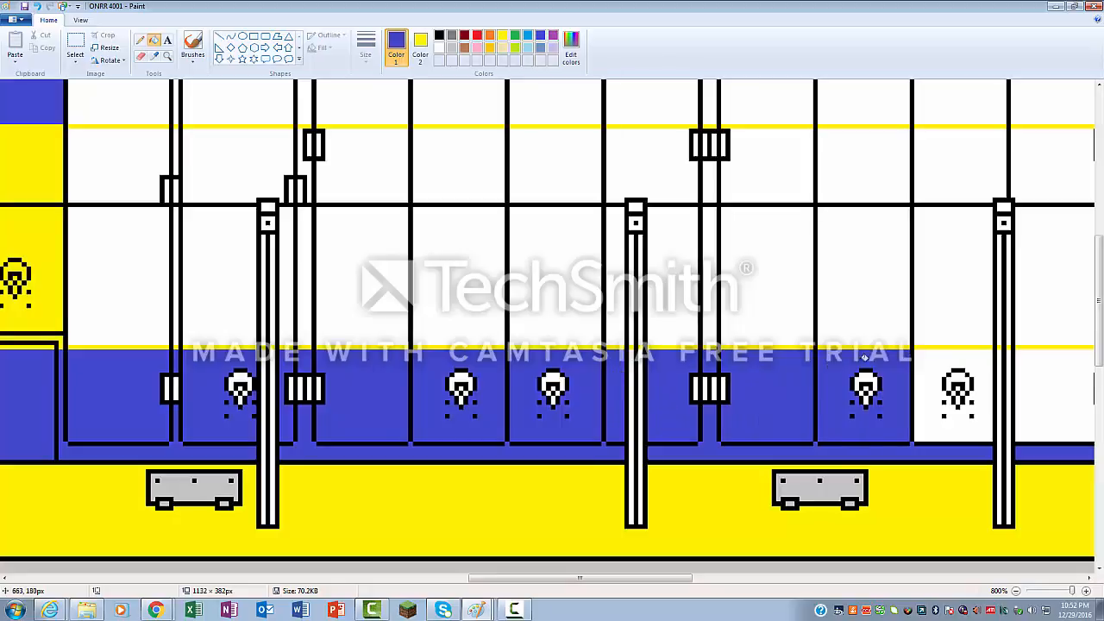
left_click(930, 357)
left_click(1044, 348)
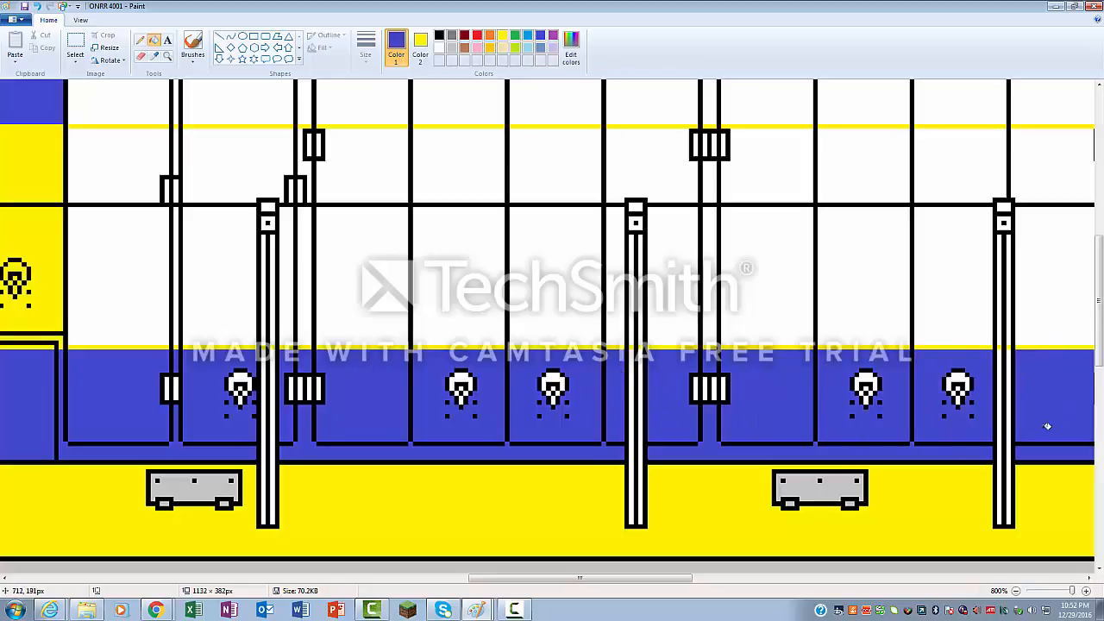
- Fill the lower channels of the left, middle and right posts blue
left_click(273, 369)
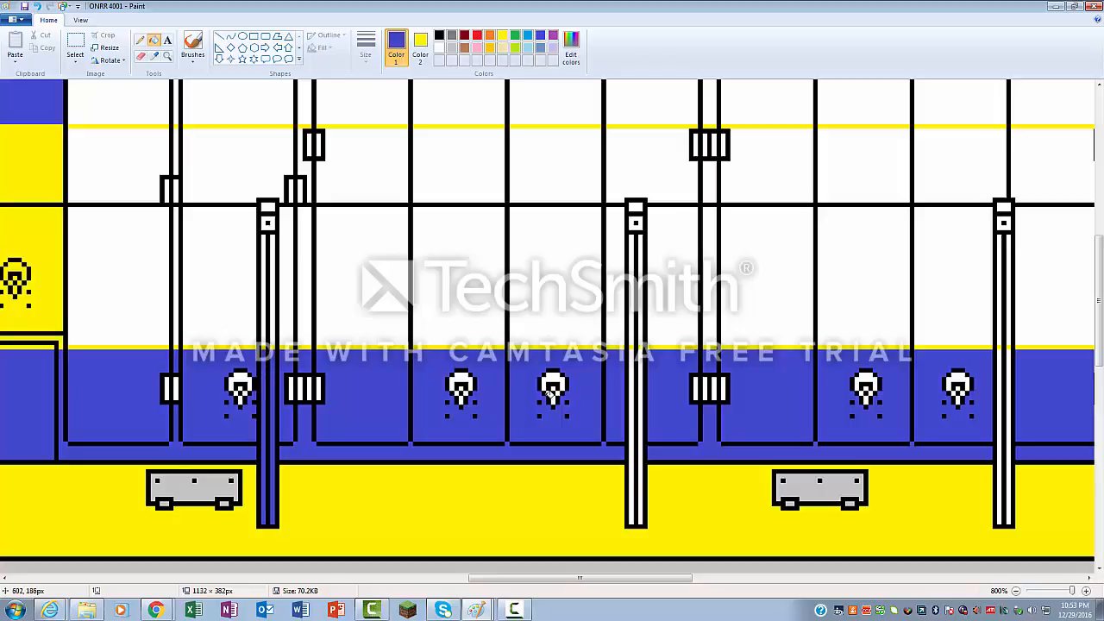
left_click(643, 357)
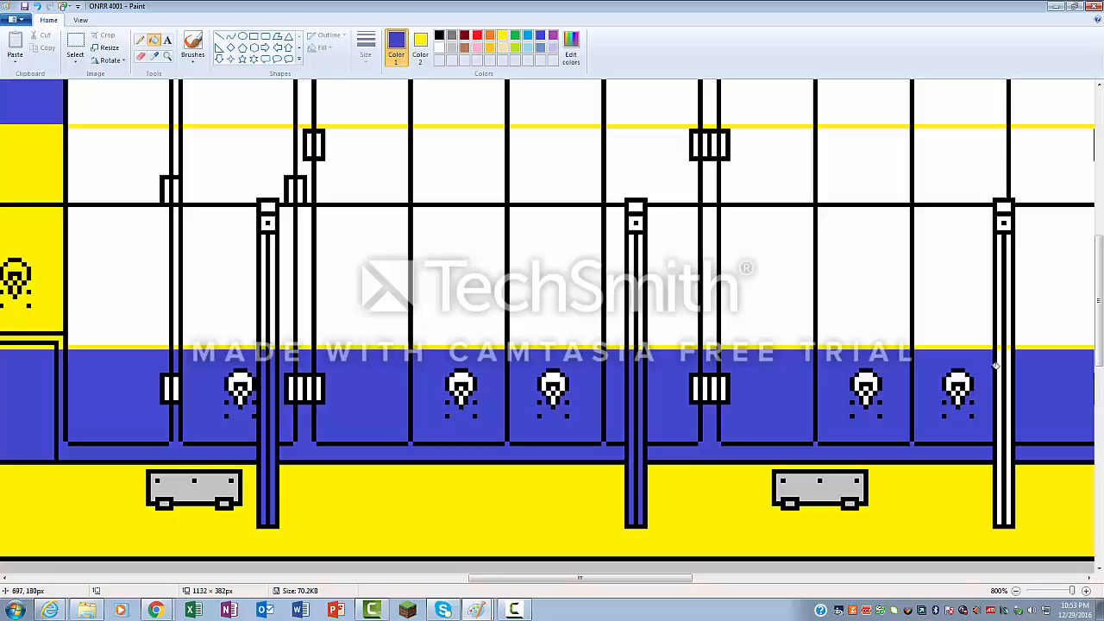
left_click(1010, 364)
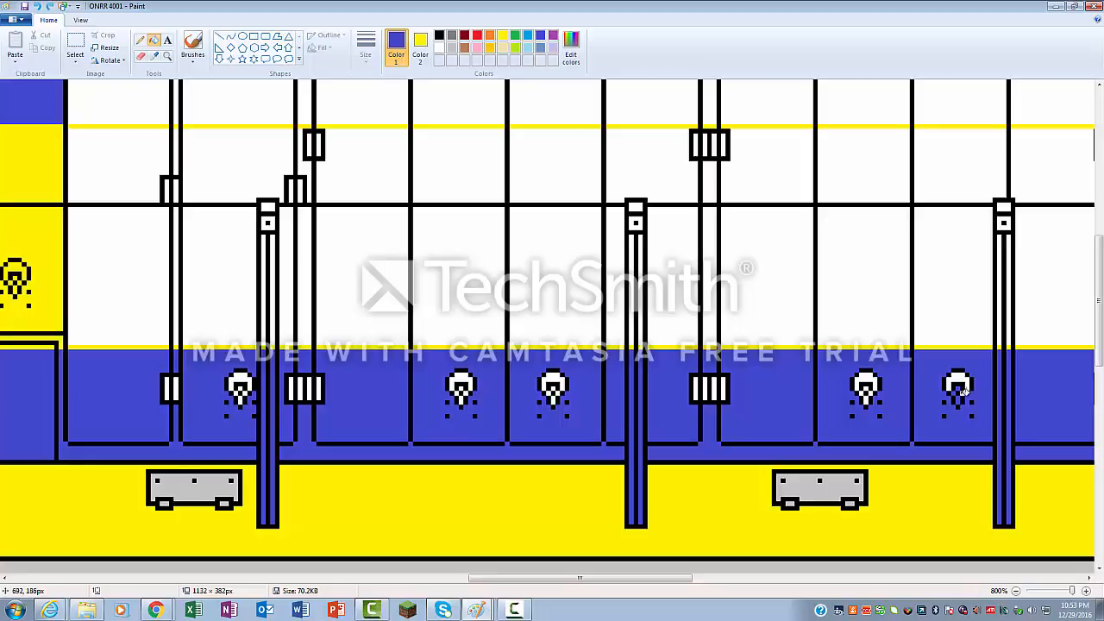
- Fill the right-hand and central lamp shapes and the right grille in the lower band blue
left_click(961, 380)
left_click(868, 381)
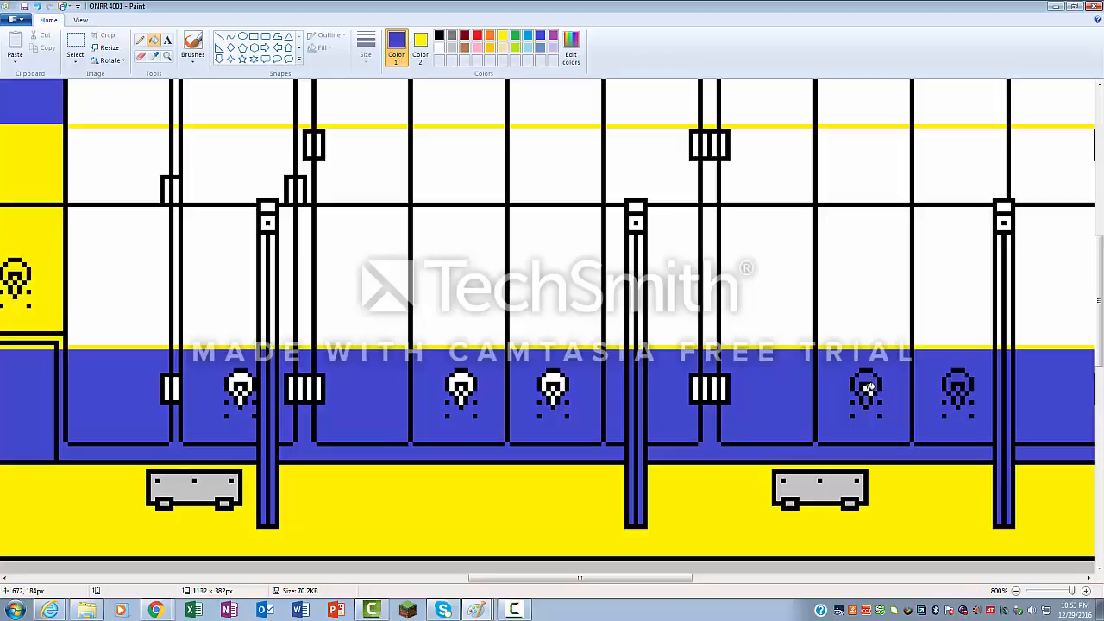
left_click(870, 388)
left_click_drag(726, 387, 703, 389)
left_click(697, 388)
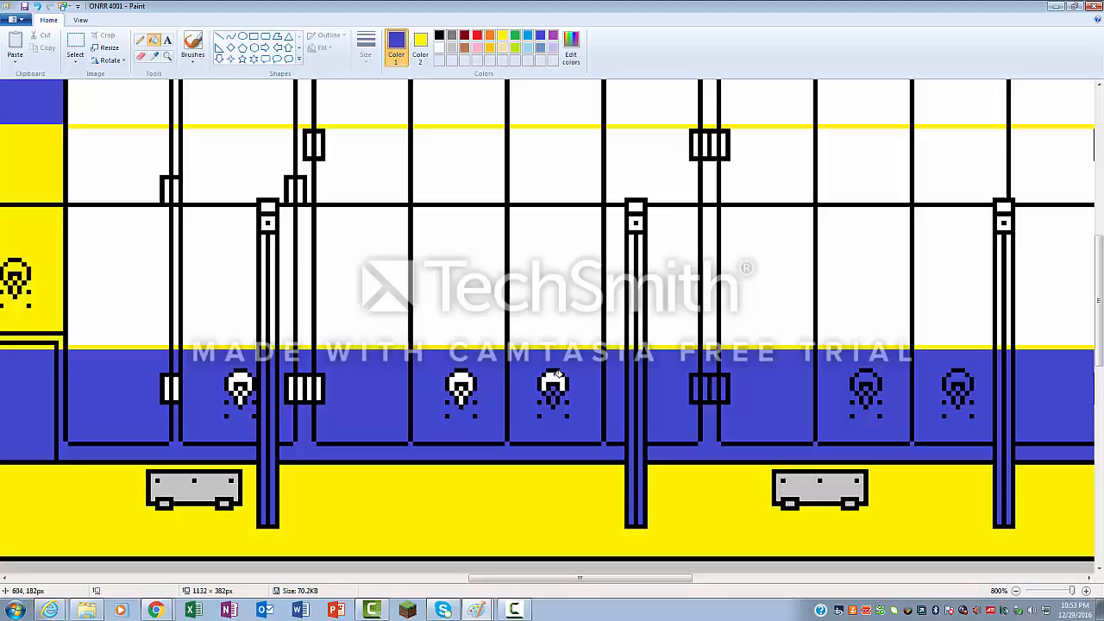
left_click(557, 377)
left_click(463, 379)
left_click(464, 379)
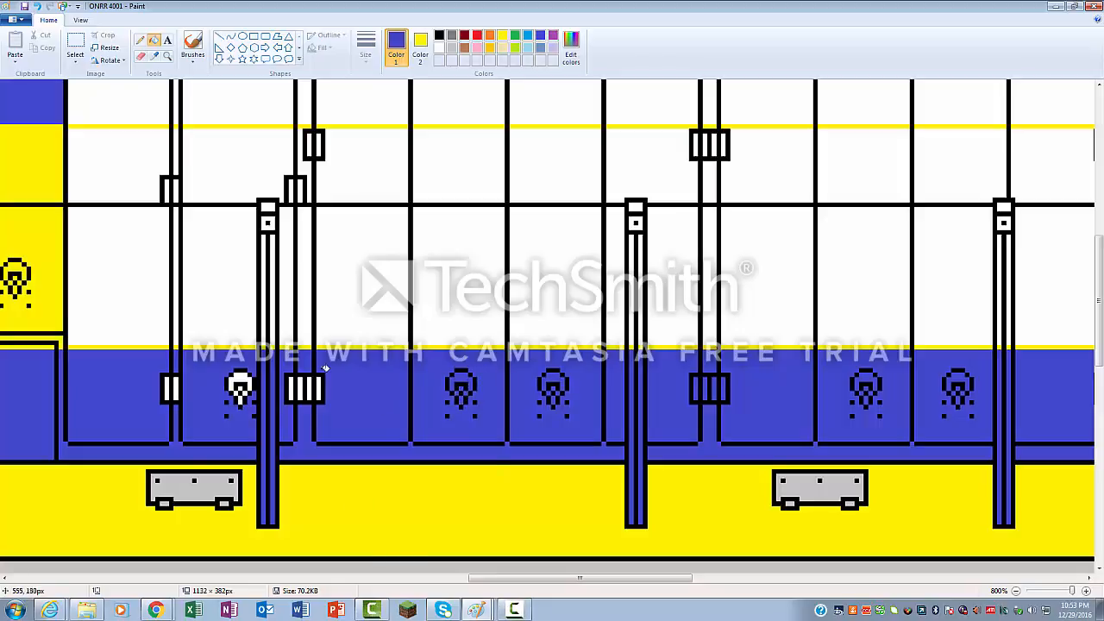
- Fill the left post box, leftmost lamp and the left grille's white stripes blue
left_click(171, 388)
left_click(239, 381)
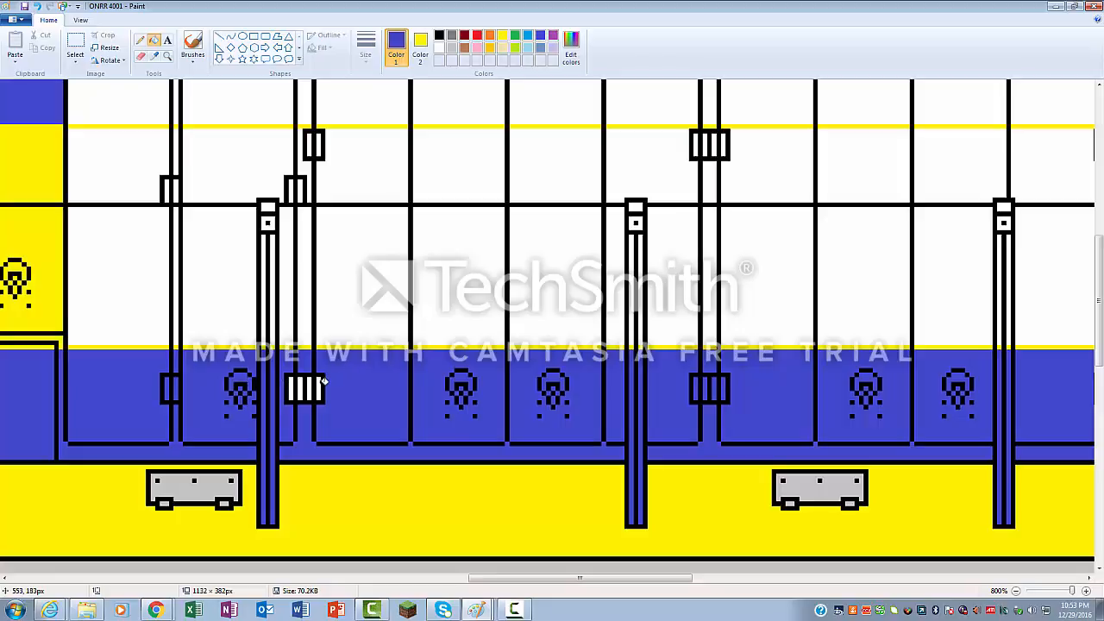
left_click(315, 384)
left_click(300, 385)
left_click(293, 385)
- Fill every white panel of the middle body band yellow, from right to left
left_click(1033, 321)
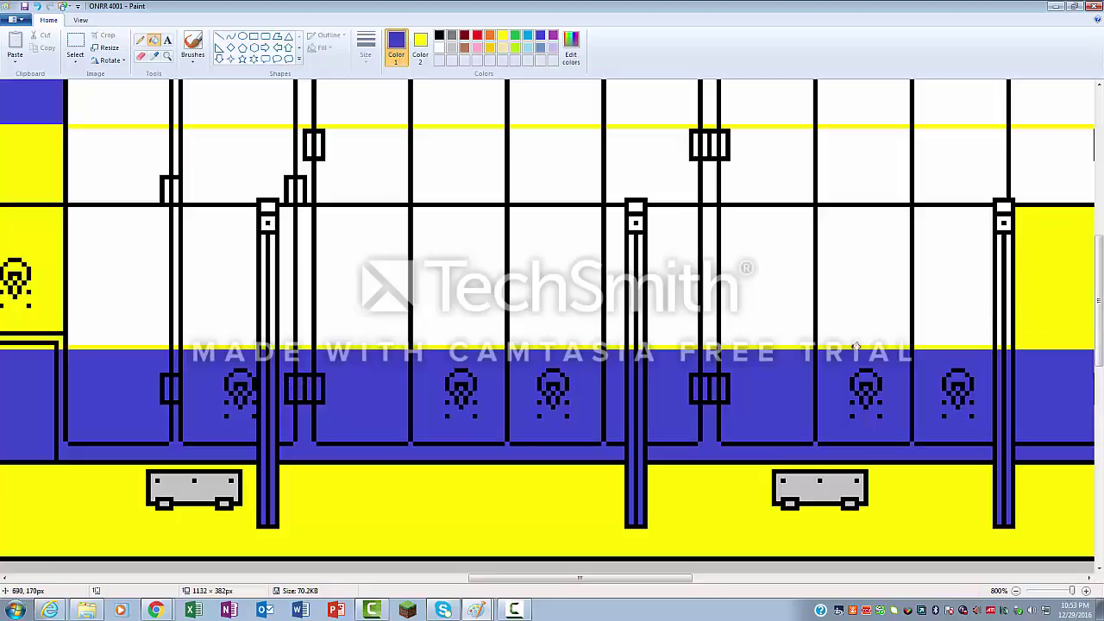
left_click(964, 300)
left_click(893, 299)
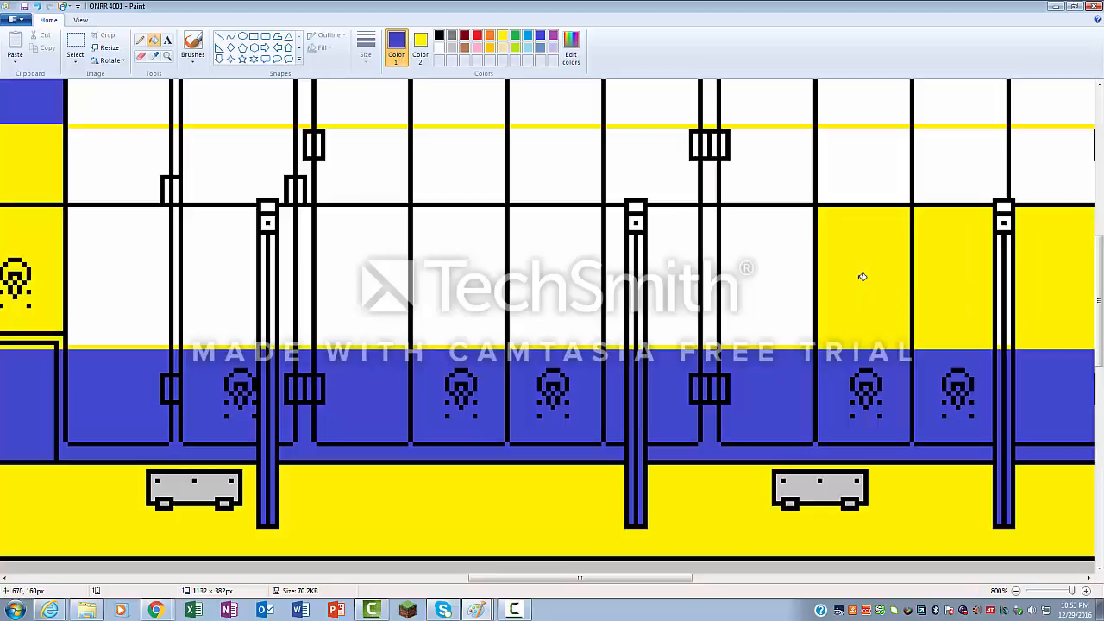
left_click(811, 288)
left_click(712, 290)
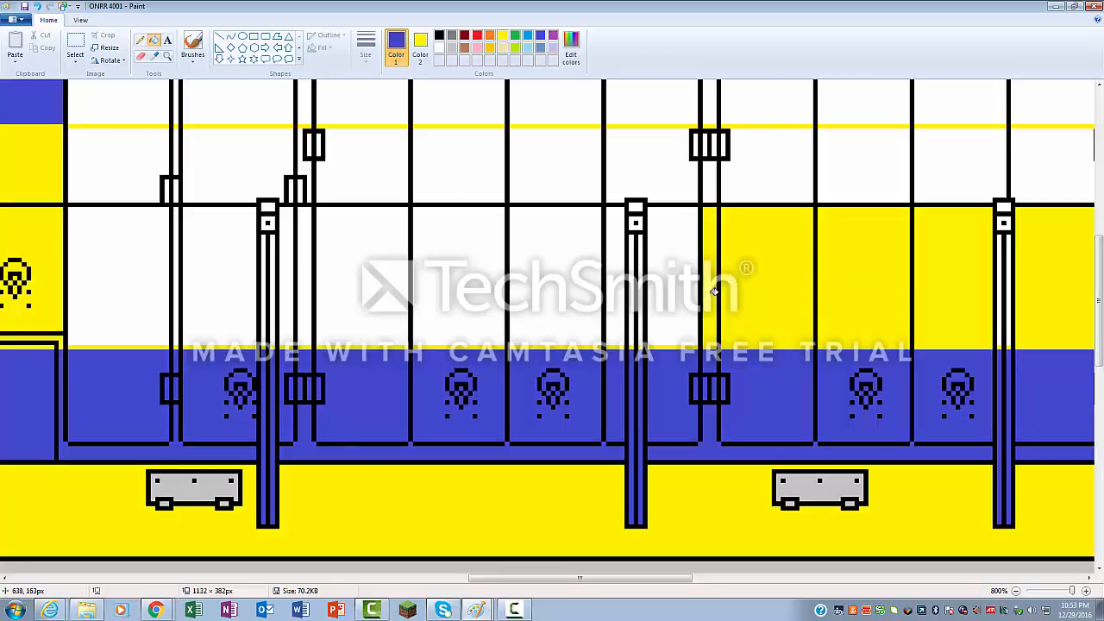
left_click(617, 300)
left_click(574, 304)
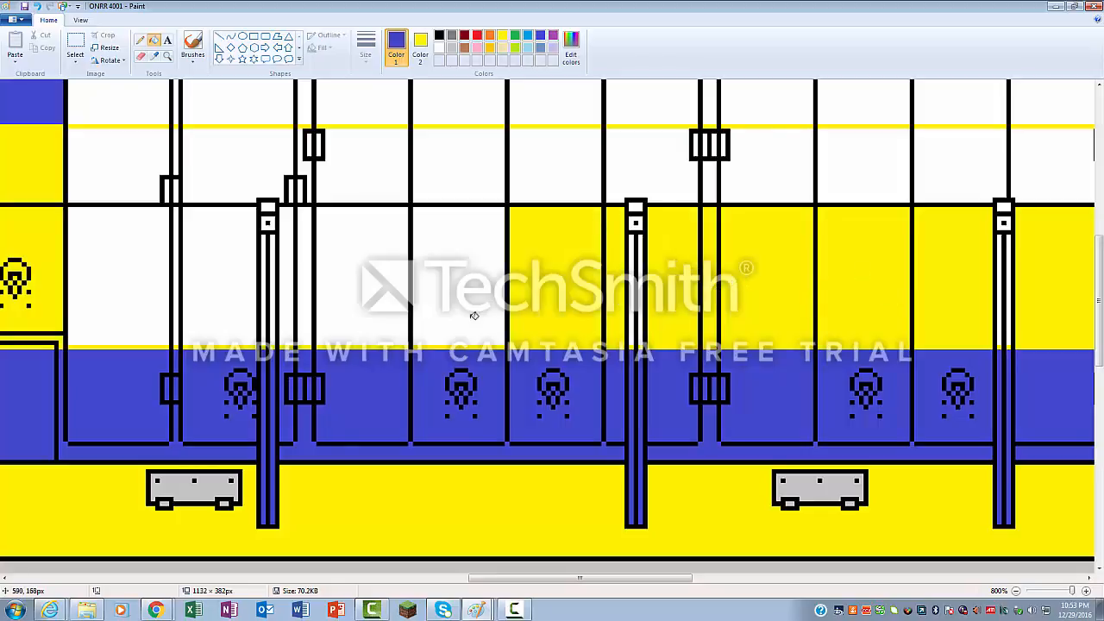
left_click(470, 314)
left_click(358, 286)
left_click(309, 276)
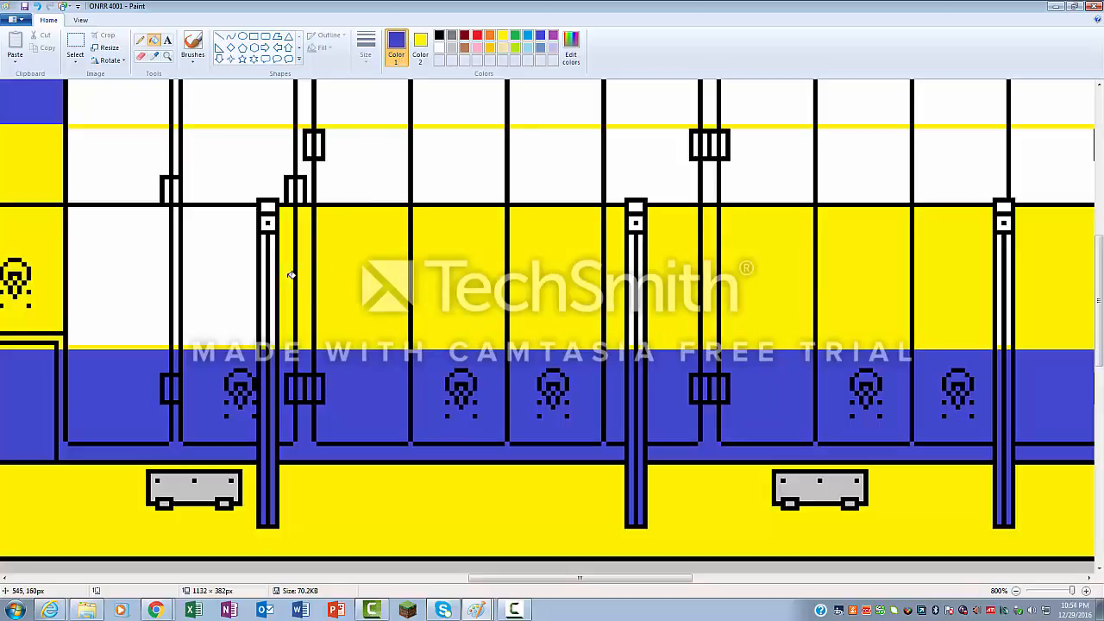
left_click(251, 271)
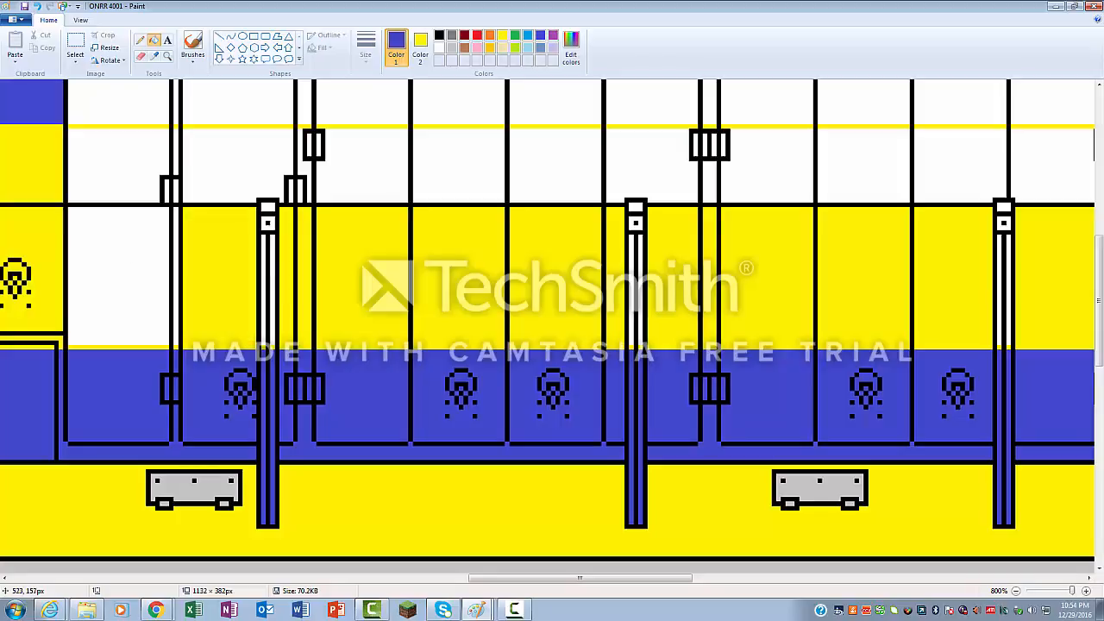
left_click(117, 252)
- Fill the left post strips and all upper-band panels yellow, undoing one accidental outline fill
left_click(177, 249)
left_click(125, 168)
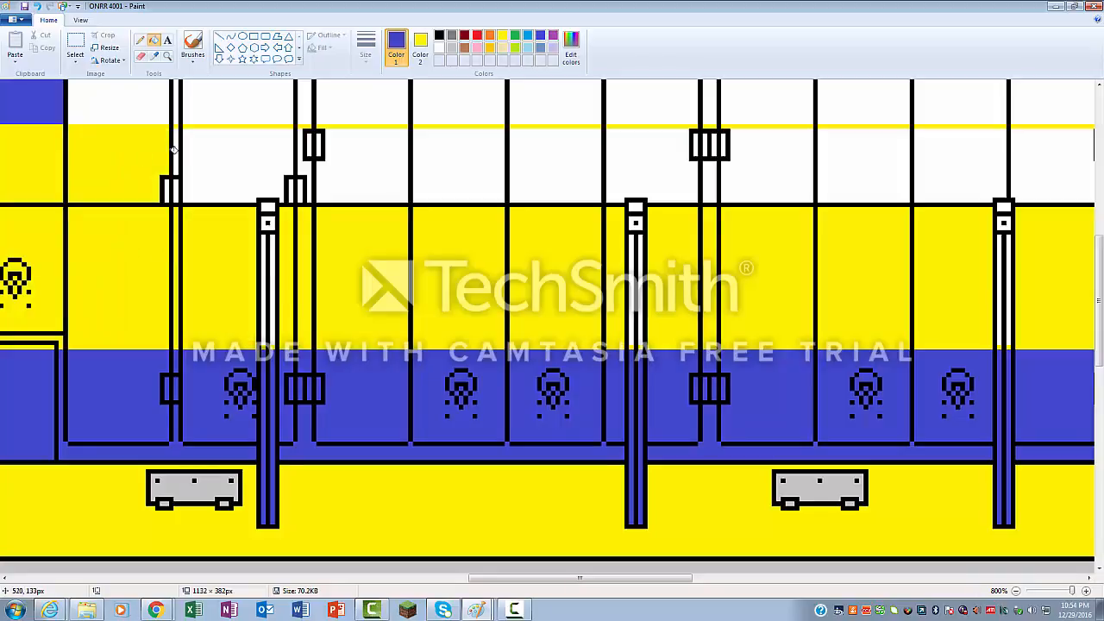
left_click(177, 151)
left_click(302, 164)
left_click(360, 144)
left_click(444, 151)
left_click(549, 151)
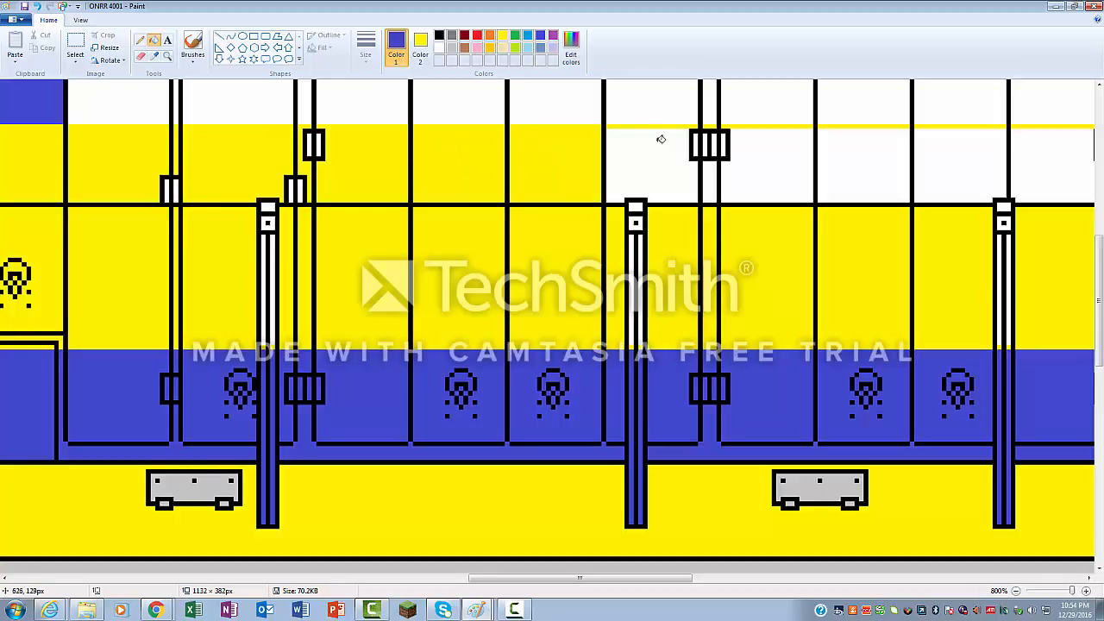
left_click(660, 138)
left_click(717, 172)
key("ctrl+z")
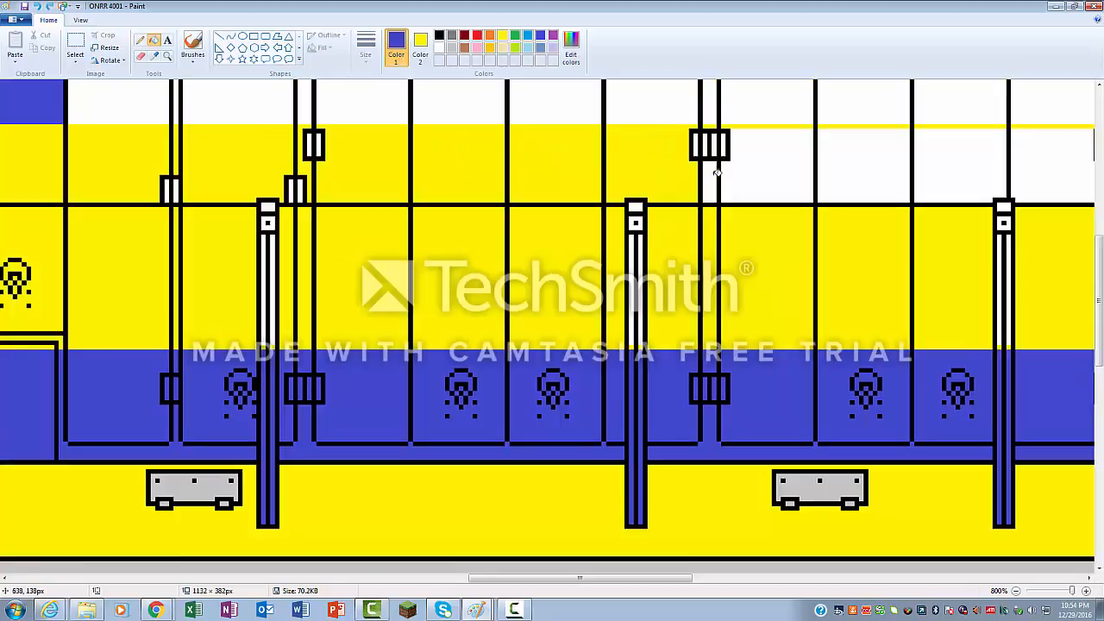
left_click(715, 172)
left_click(1039, 136)
left_click(961, 162)
left_click(854, 157)
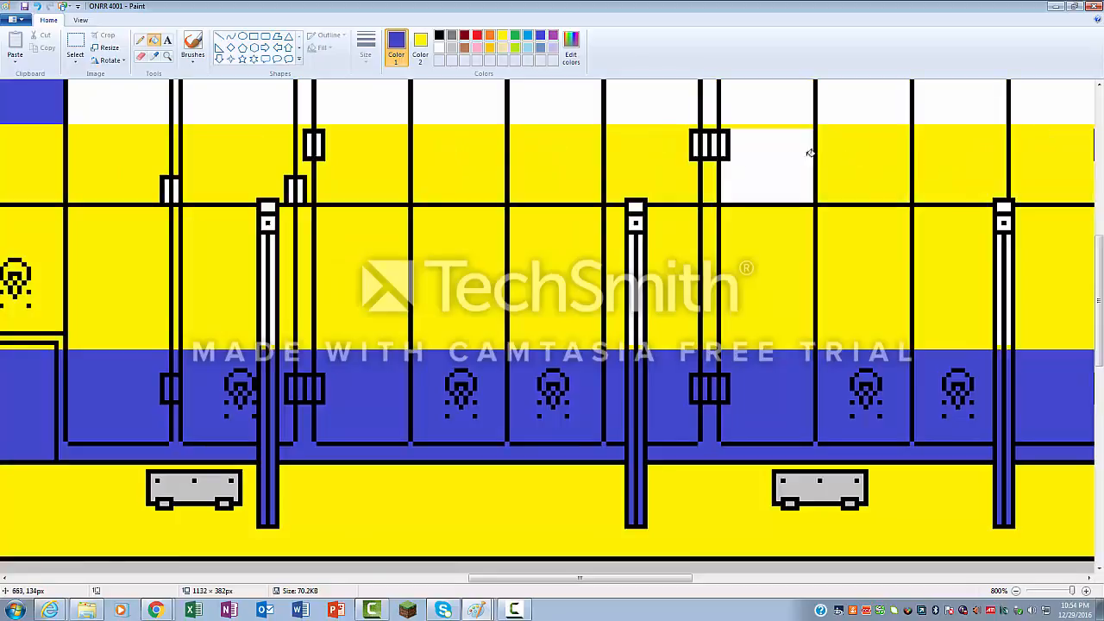
left_click(776, 155)
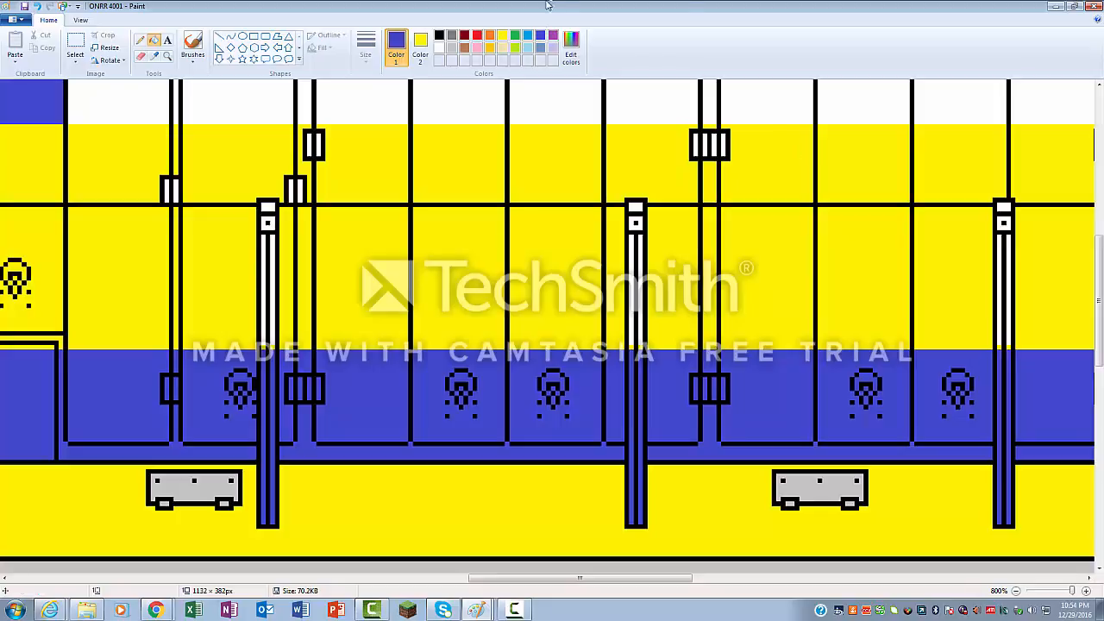
- Fill the small box in the upper band yellow and the left post's narrow strips blue
left_click(313, 144)
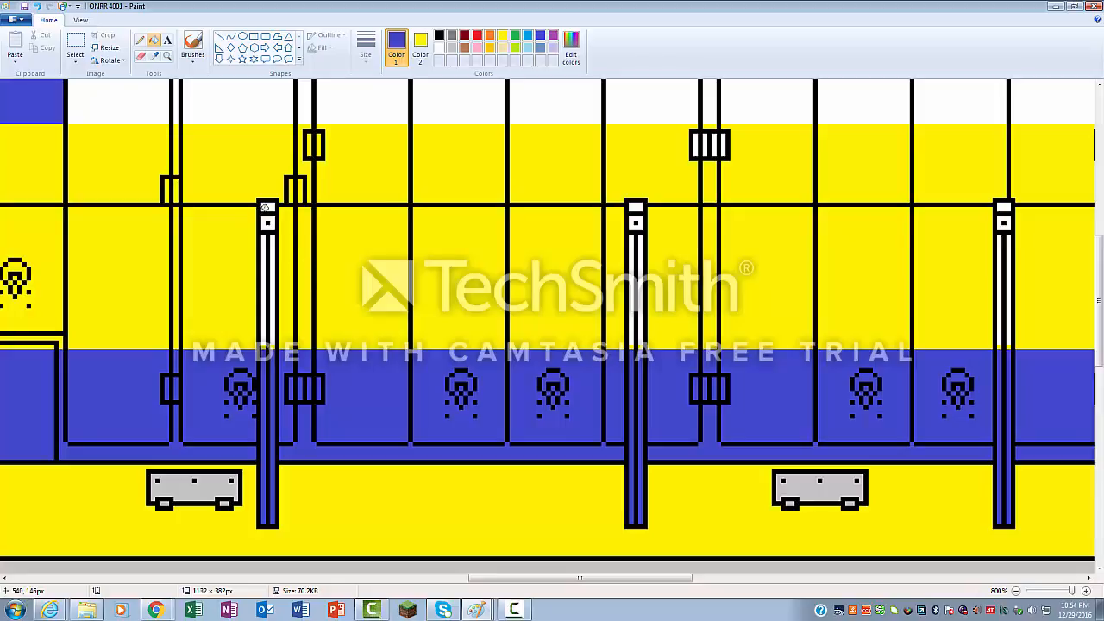
left_click(272, 251)
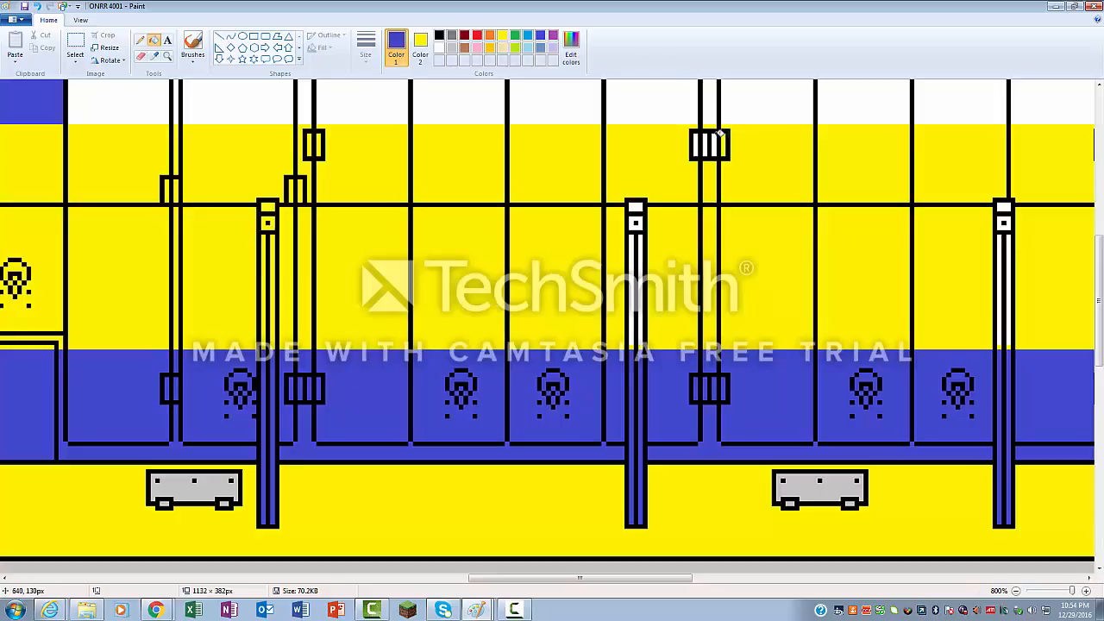
- Fill the barred box gap and the middle and right posts' white stripes blue, undoing a stray yellow fill
left_click(706, 138)
right_click(641, 218)
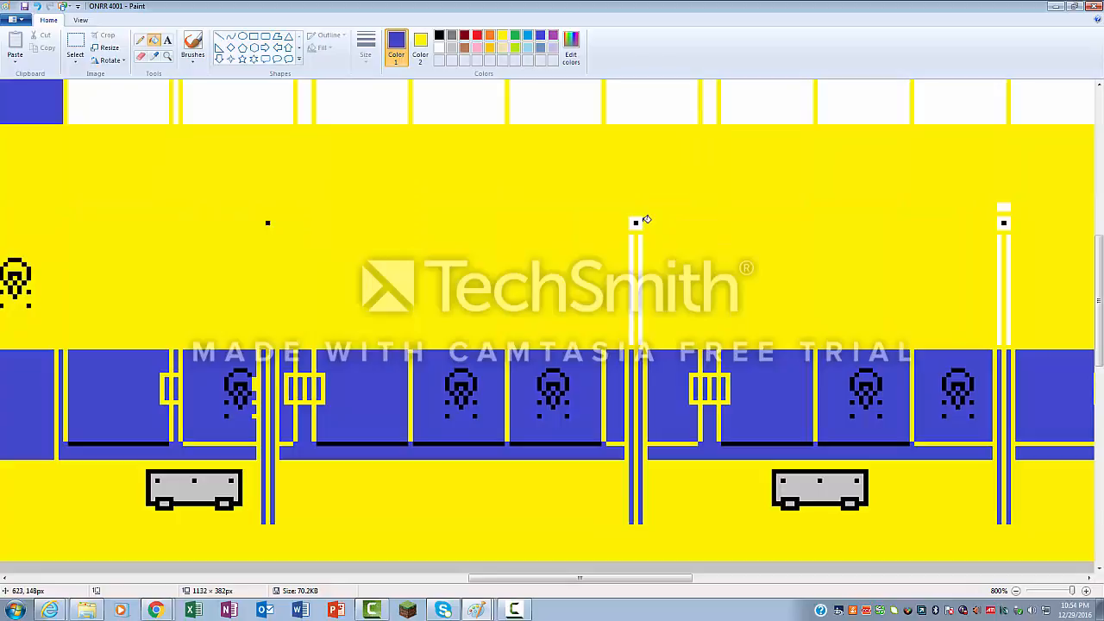
key("ctrl+z")
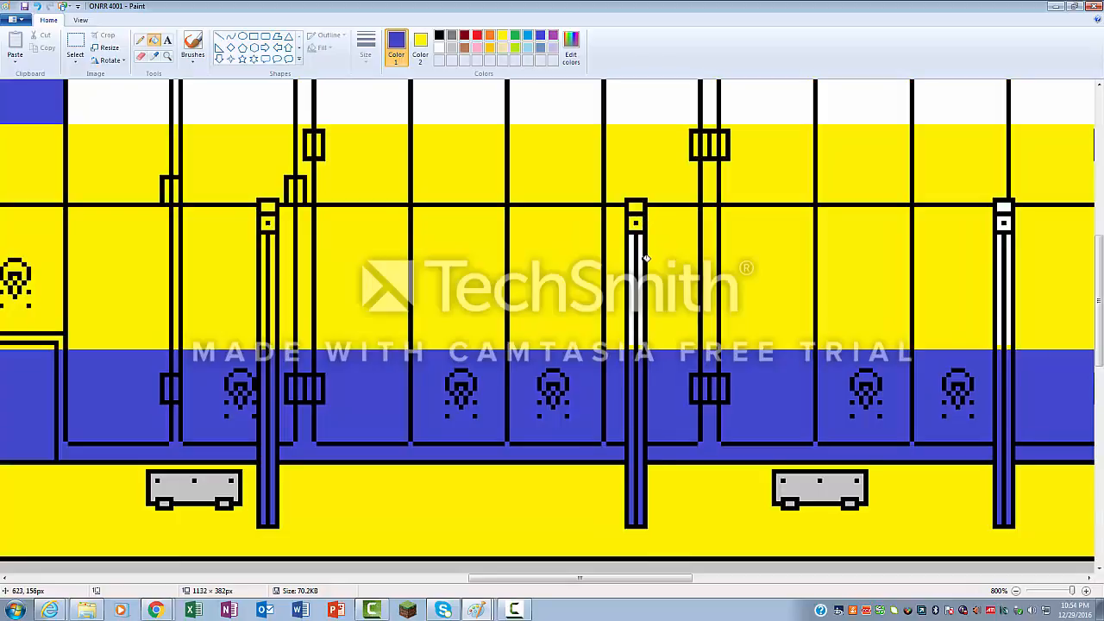
left_click(639, 259)
left_click(634, 261)
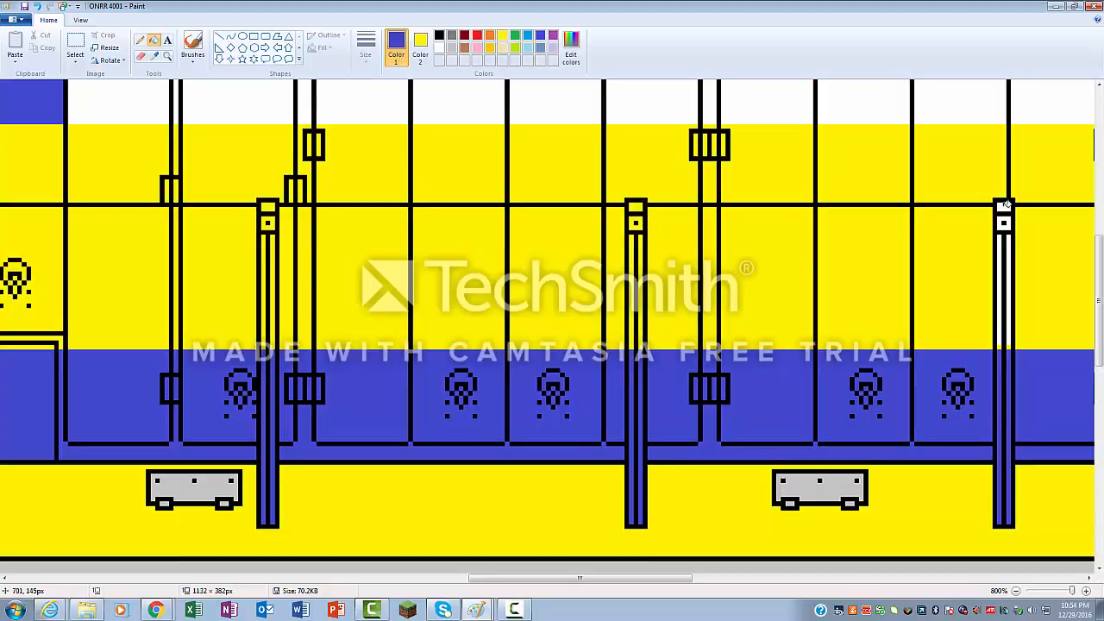
left_click(1004, 250)
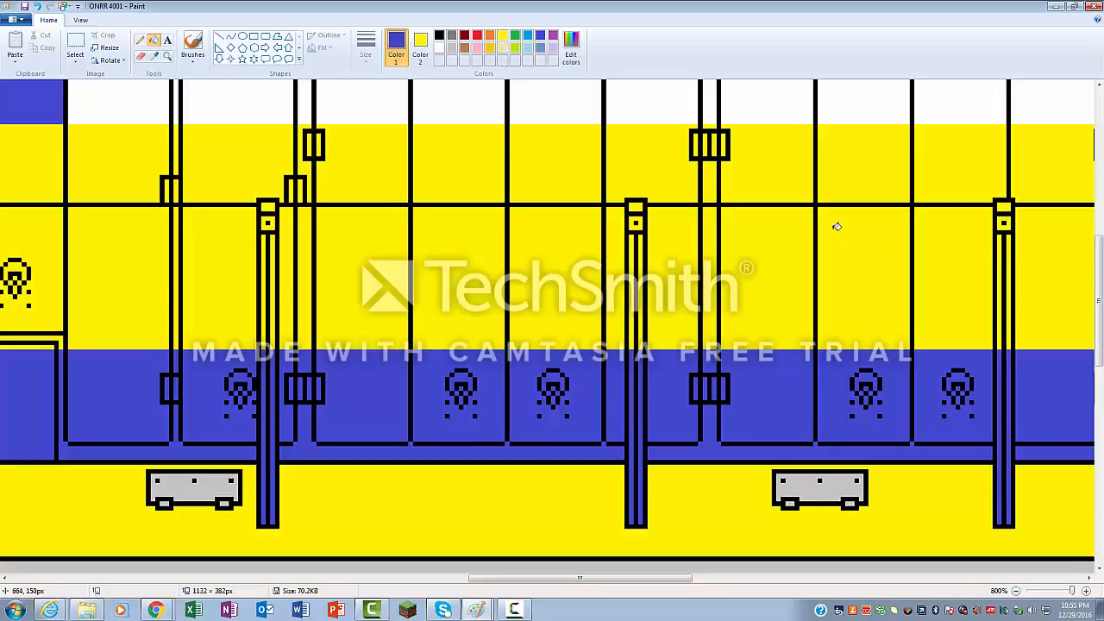
scroll(837, 226, "up", 3)
scroll(1003, 224, "up", 2)
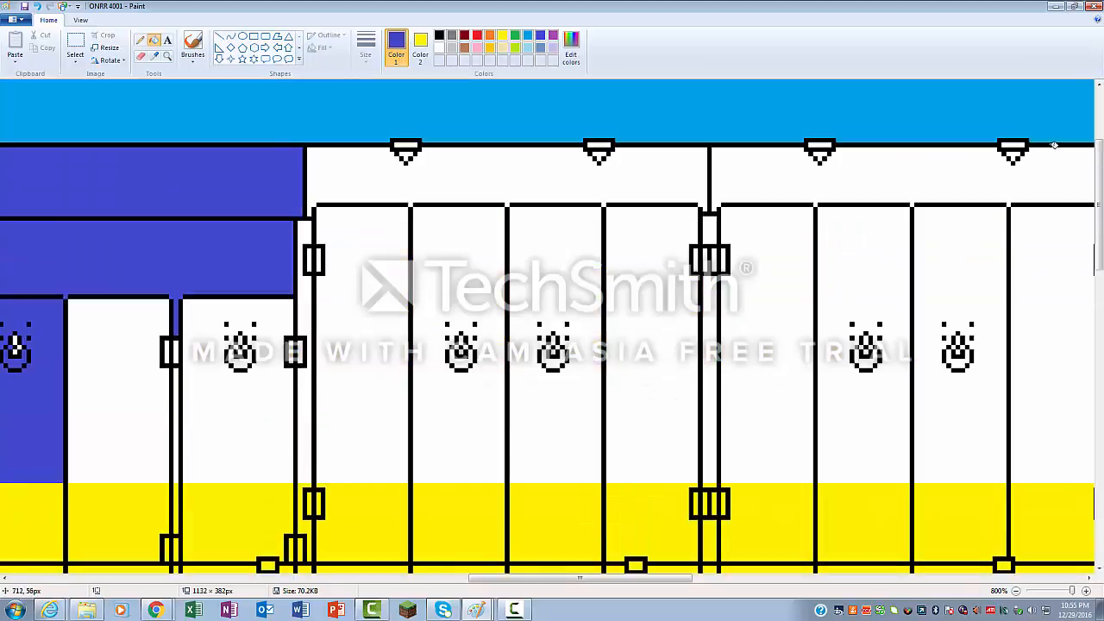
- Fill the top bands and the left and middle upper body panels solid blue
left_click(1054, 173)
left_click(664, 168)
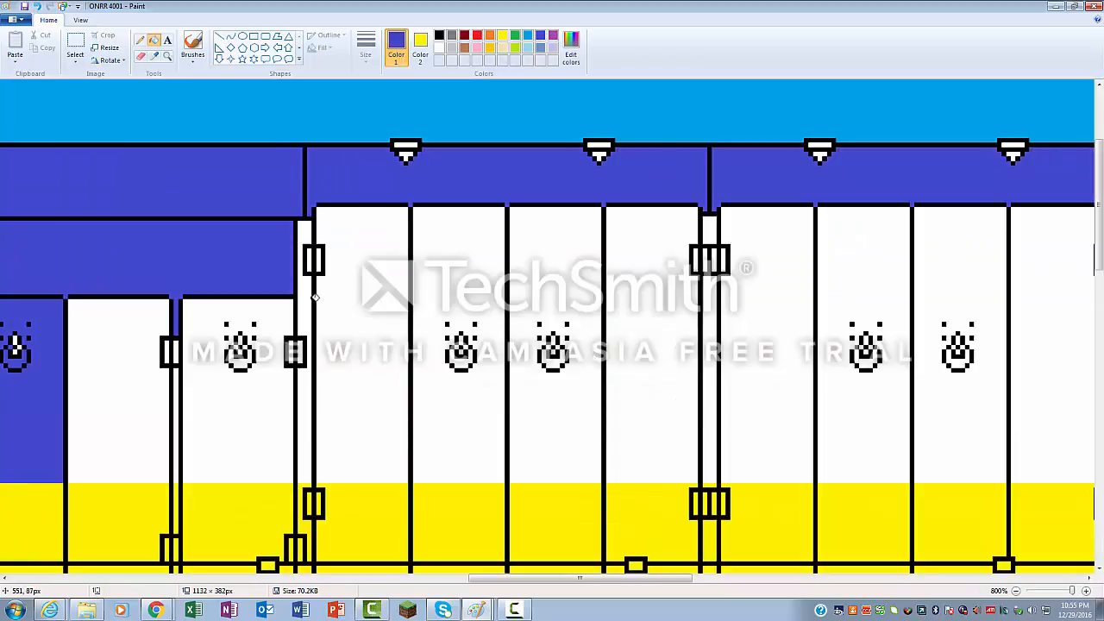
left_click(307, 299)
left_click(277, 345)
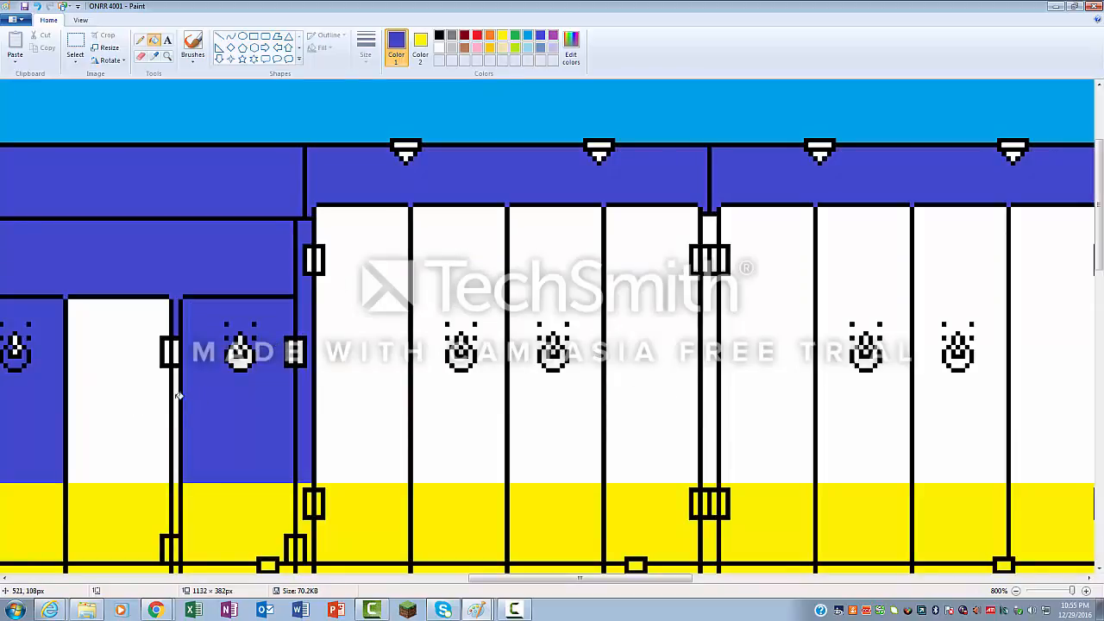
left_click(180, 395)
left_click(145, 390)
left_click(368, 392)
left_click(444, 398)
left_click(552, 399)
left_click(657, 402)
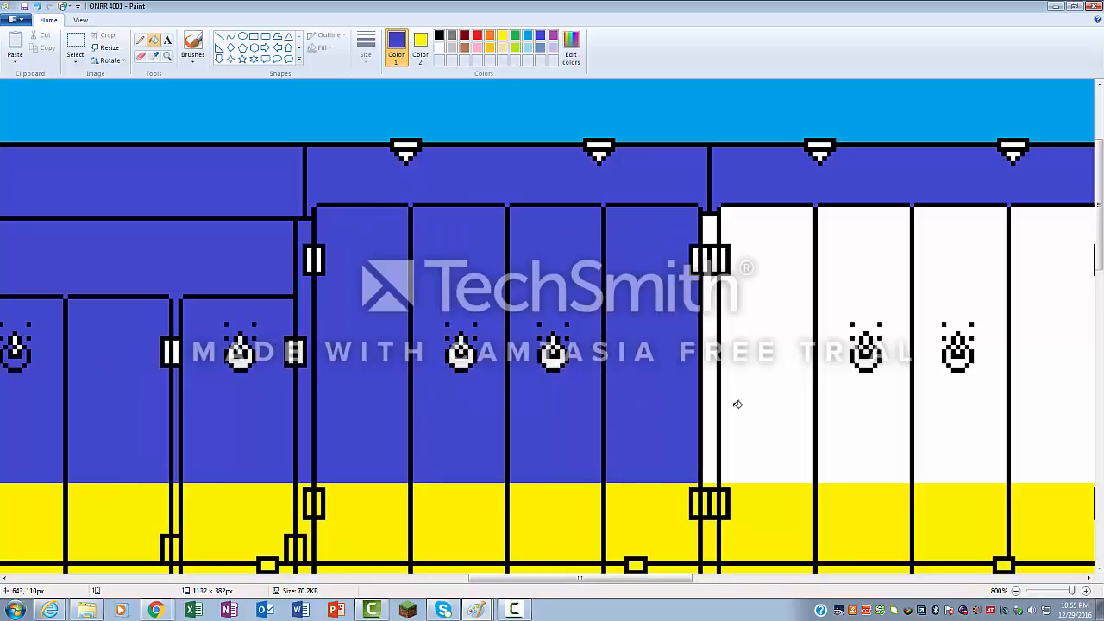
- Fill the remaining narrow strips and right-hand upper panels blue
left_click(714, 399)
left_click(713, 224)
left_click(764, 233)
left_click(957, 235)
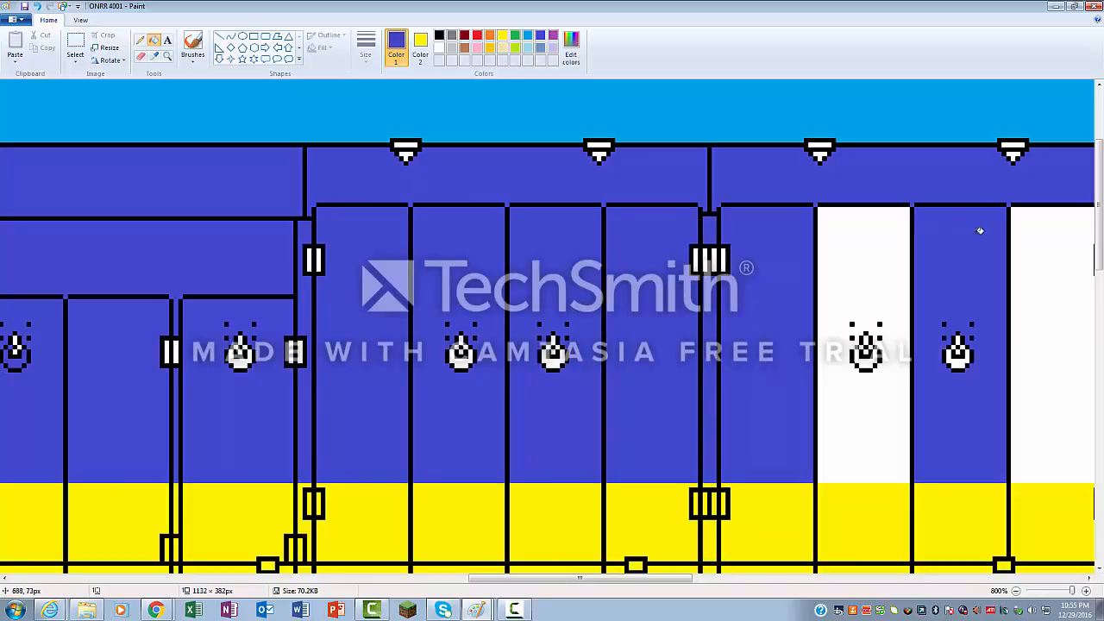
left_click(1030, 230)
left_click(860, 244)
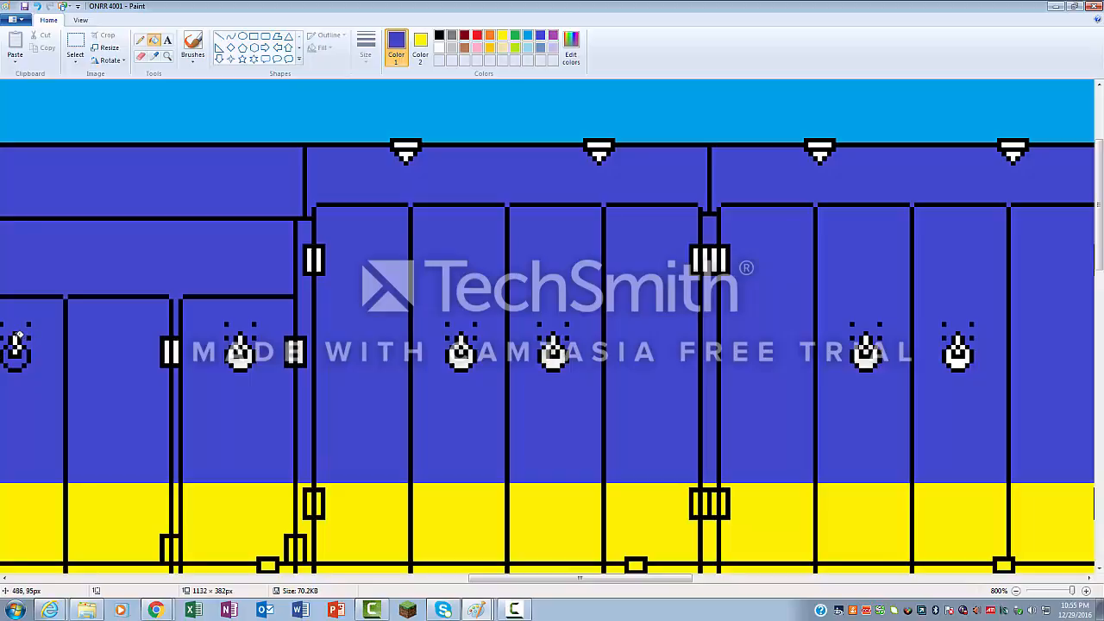
- Pencil over the white insides of the left and middle lamp icons and marker blocks in blue
left_click_drag(16, 335, 16, 348)
left_click_drag(169, 343, 174, 359)
mouse_move(250, 354)
left_mouse_down()
mouse_move(238, 347)
mouse_move(247, 344)
left_mouse_up()
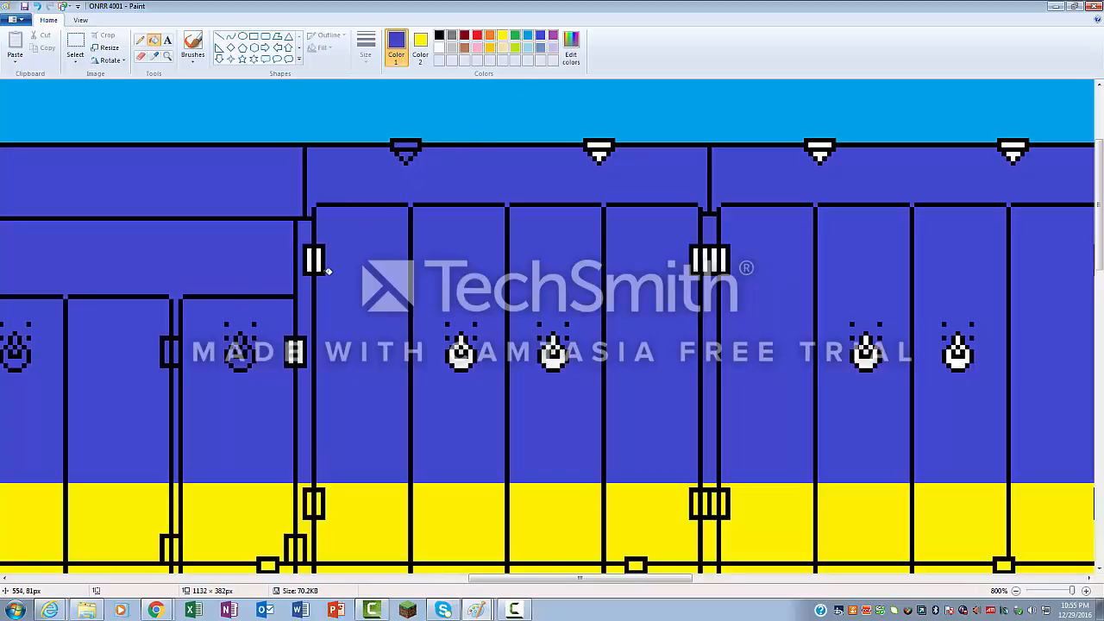
mouse_move(326, 267)
left_mouse_down()
mouse_move(319, 250)
mouse_move(309, 271)
left_mouse_up()
left_click_drag(302, 341, 293, 362)
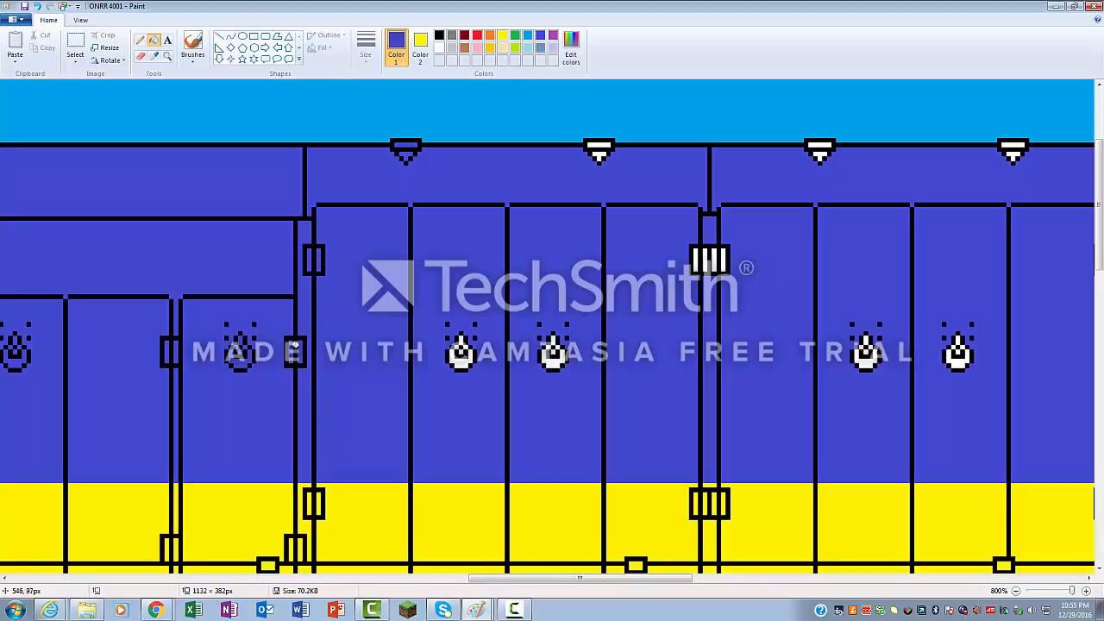
left_click(295, 345)
left_click_drag(456, 345, 472, 362)
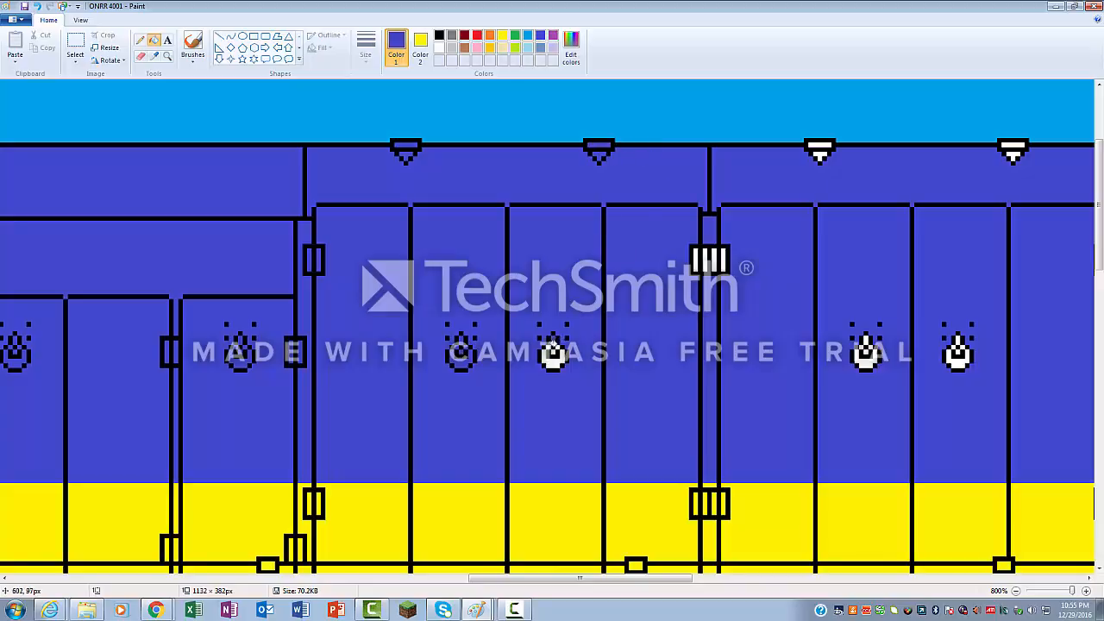
left_click_drag(550, 343, 561, 364)
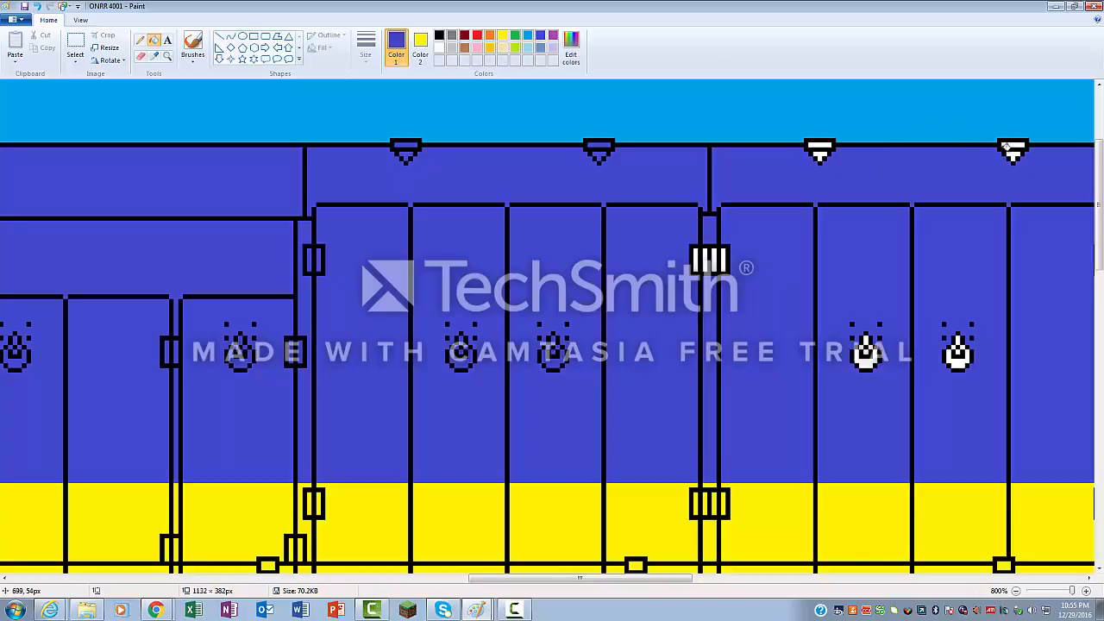
- Pencil the roof vents, four-bar block and right-hand lamp icons' white interiors blue
left_click_drag(1007, 148, 1020, 145)
left_click_drag(833, 145, 824, 143)
mouse_move(726, 250)
left_mouse_down()
mouse_move(723, 269)
mouse_move(697, 269)
left_mouse_up()
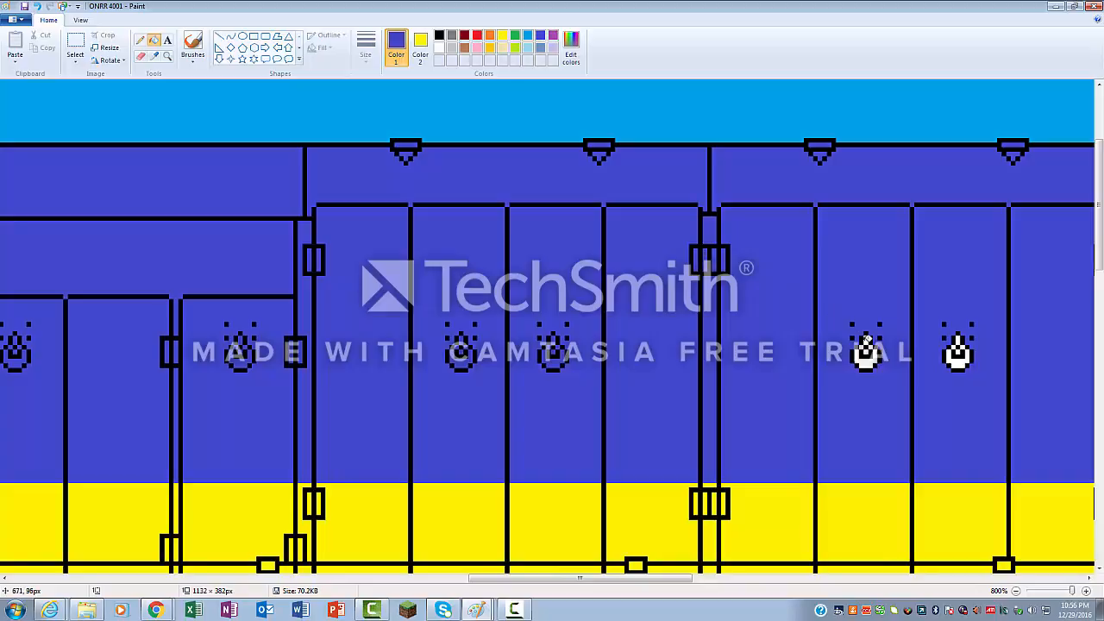
left_click_drag(861, 341, 885, 363)
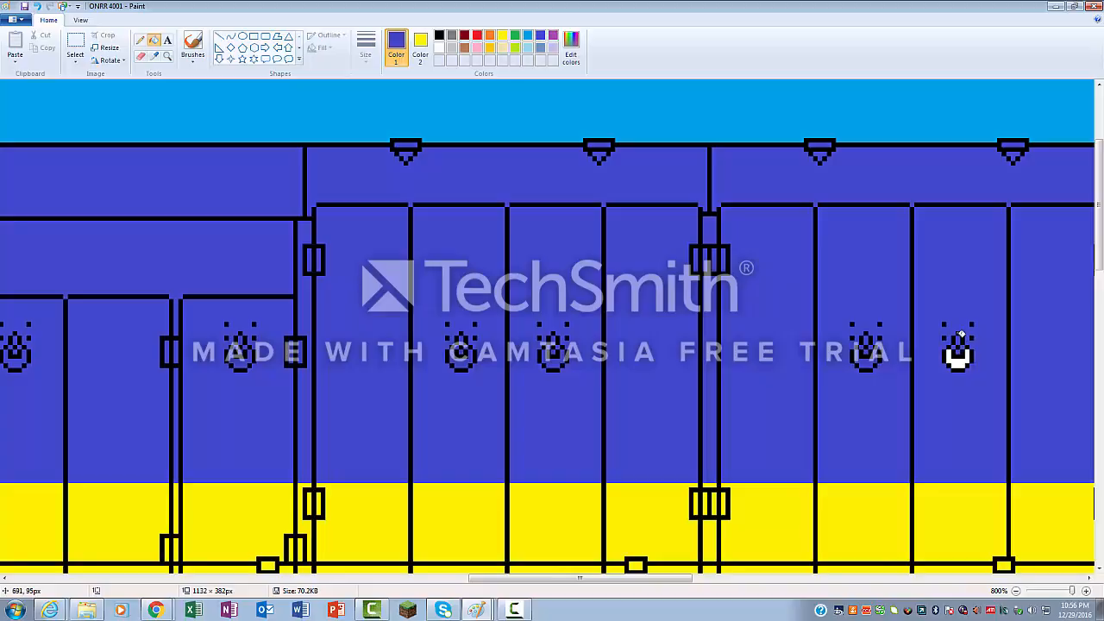
left_click_drag(952, 341, 971, 367)
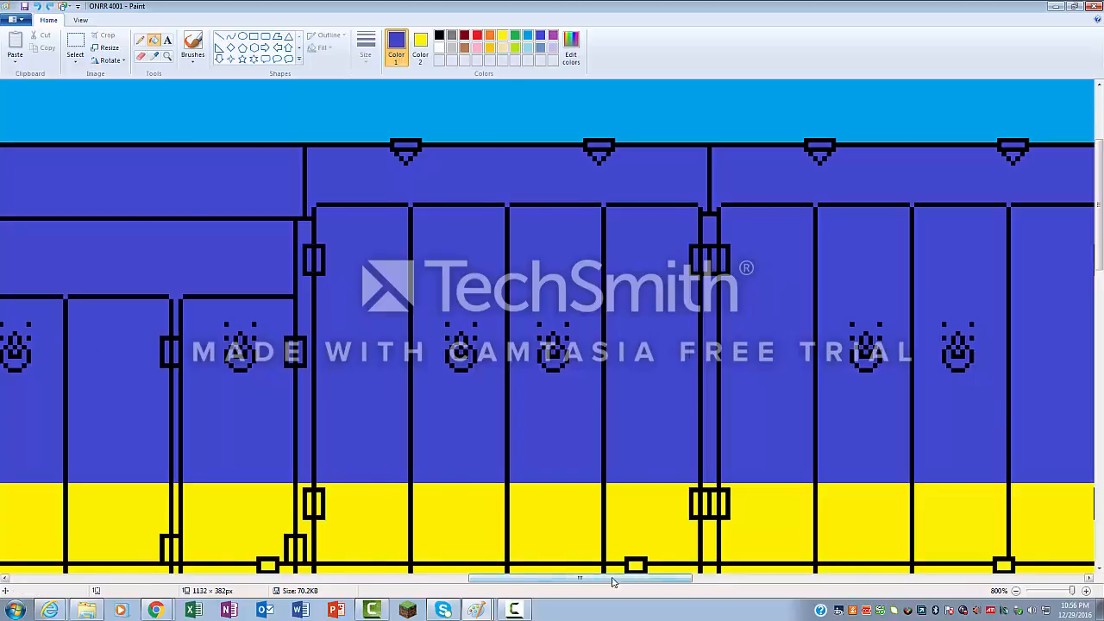
left_click_drag(625, 581, 819, 578)
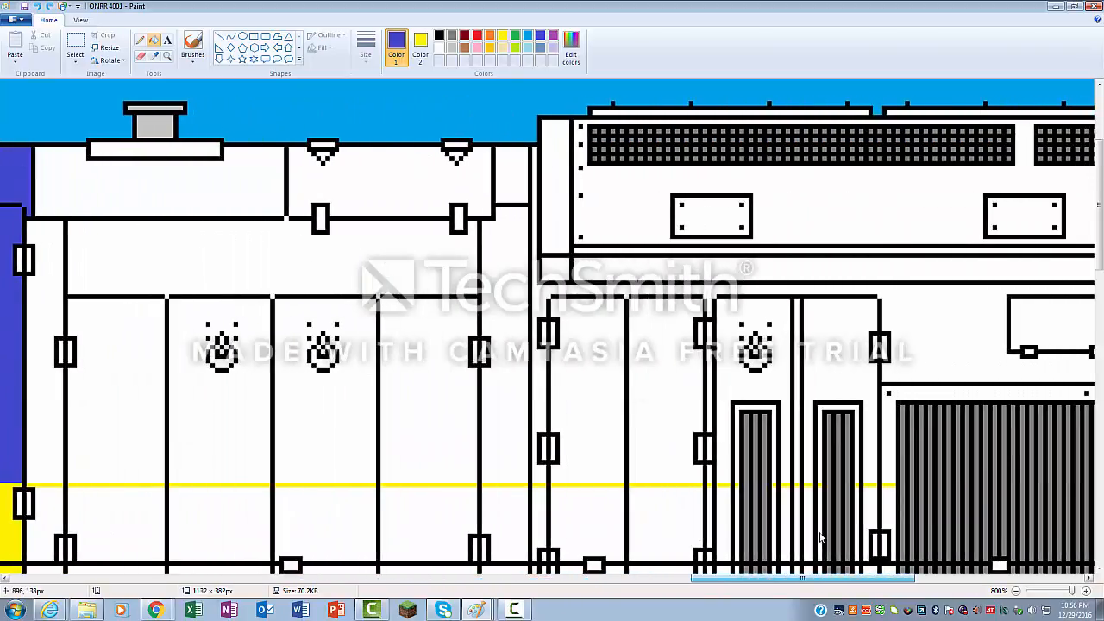
- Fill the facade areas, roof strips, upper wall panels and wide white band blue
left_click(885, 242)
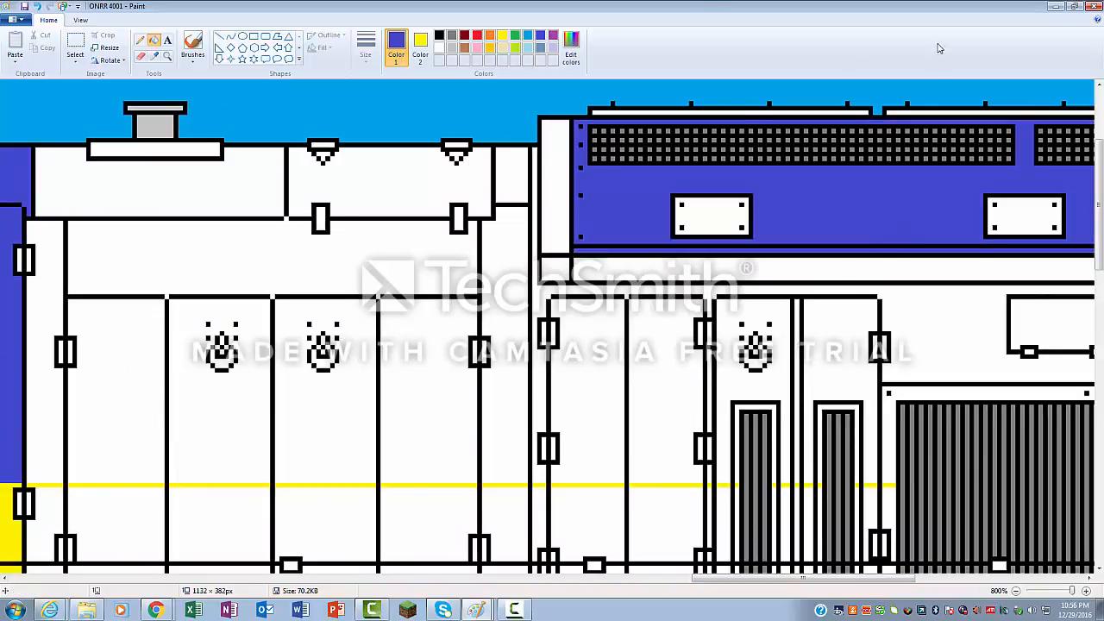
left_click(943, 111)
left_click(849, 110)
left_click(1039, 203)
left_click(703, 223)
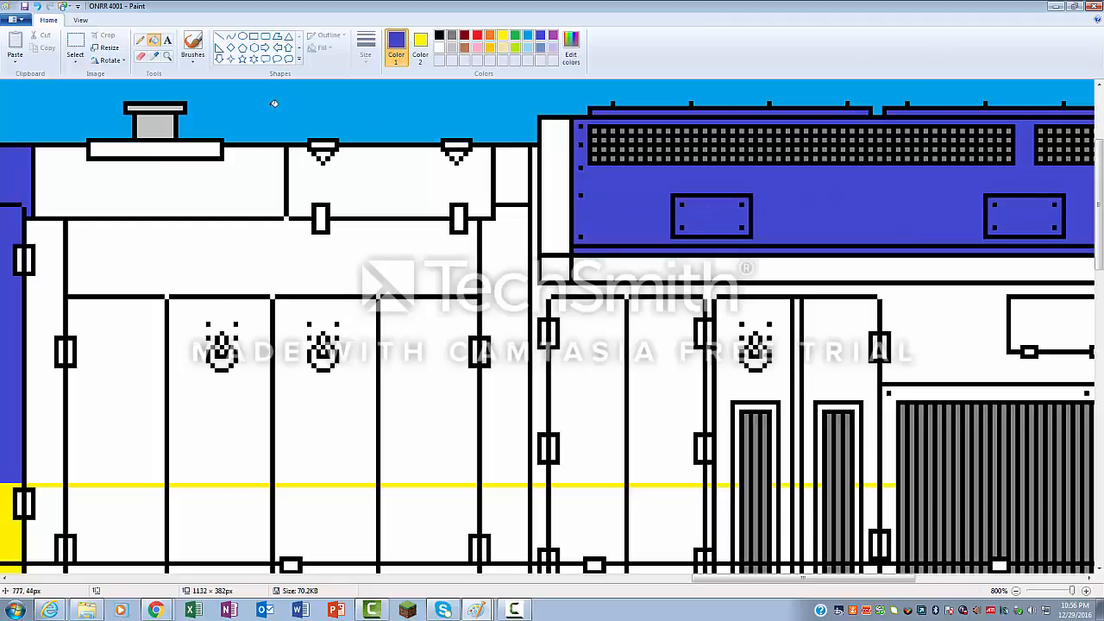
left_click(155, 151)
left_click(181, 175)
left_click(420, 171)
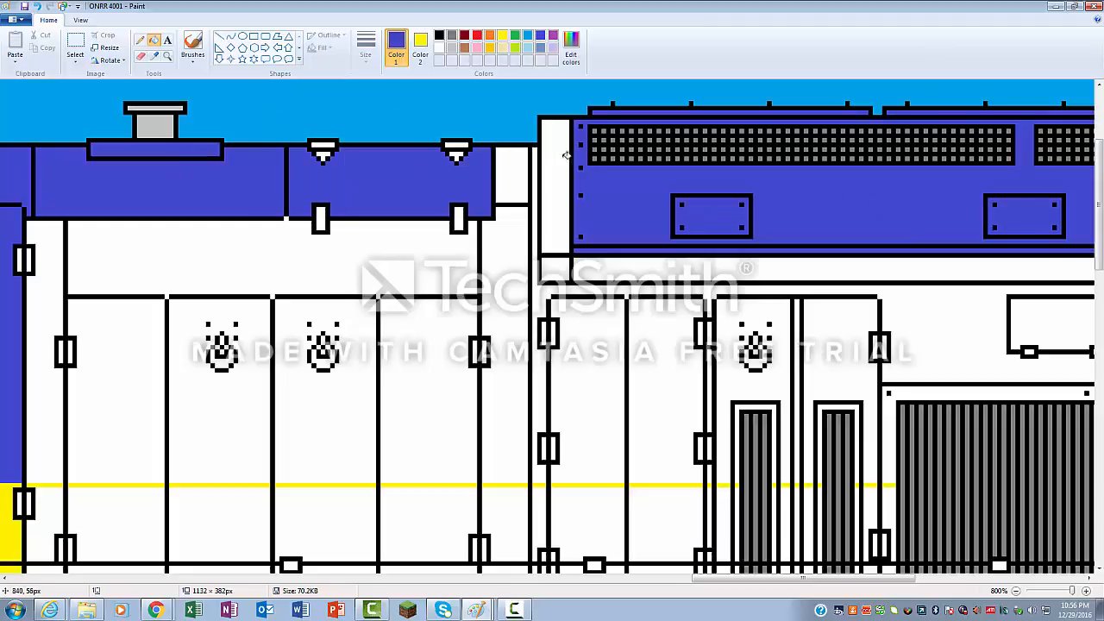
left_click(559, 151)
left_click(509, 167)
left_click(509, 248)
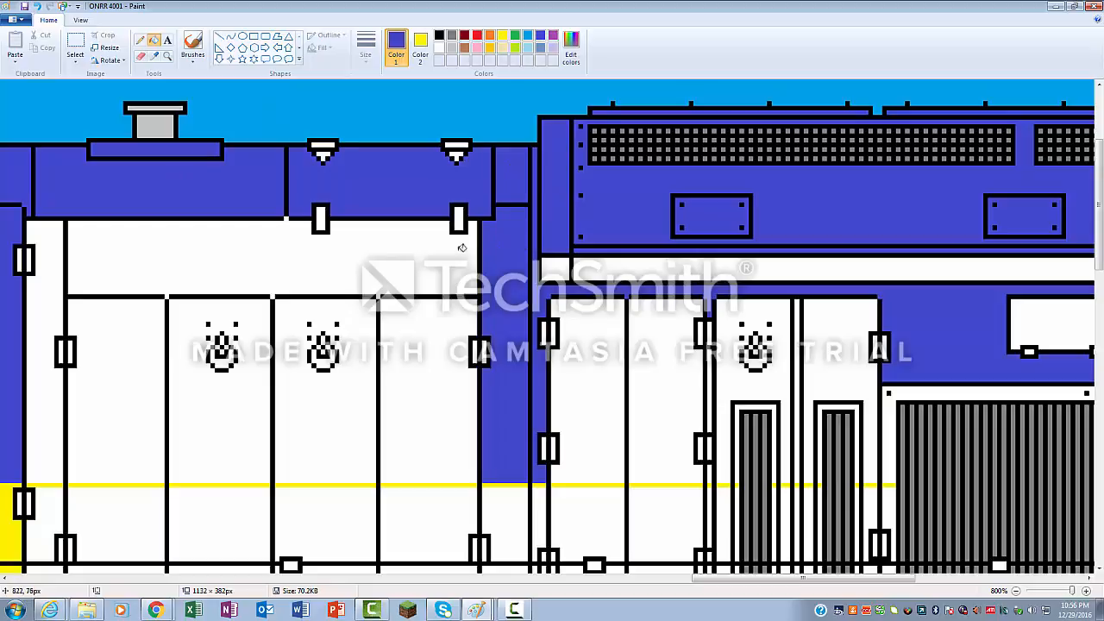
left_click(444, 252)
- Fill the side panels and left block bars blue, undoing two accidental outline fills
left_click(419, 333)
left_click(345, 406)
left_click(251, 423)
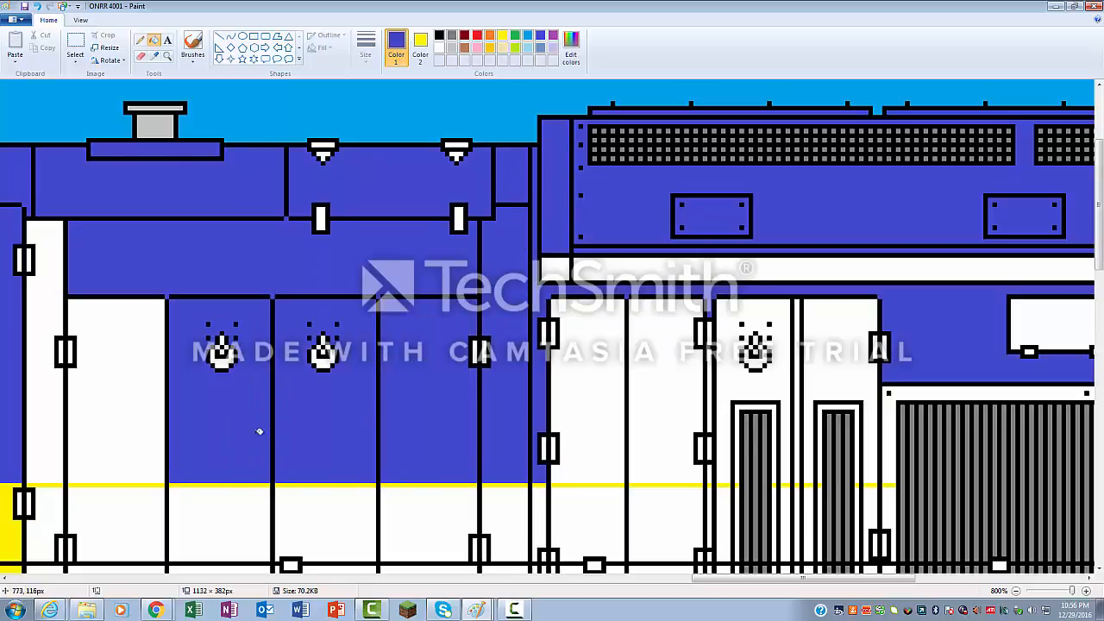
left_click(138, 423)
left_click(45, 412)
left_click(25, 250)
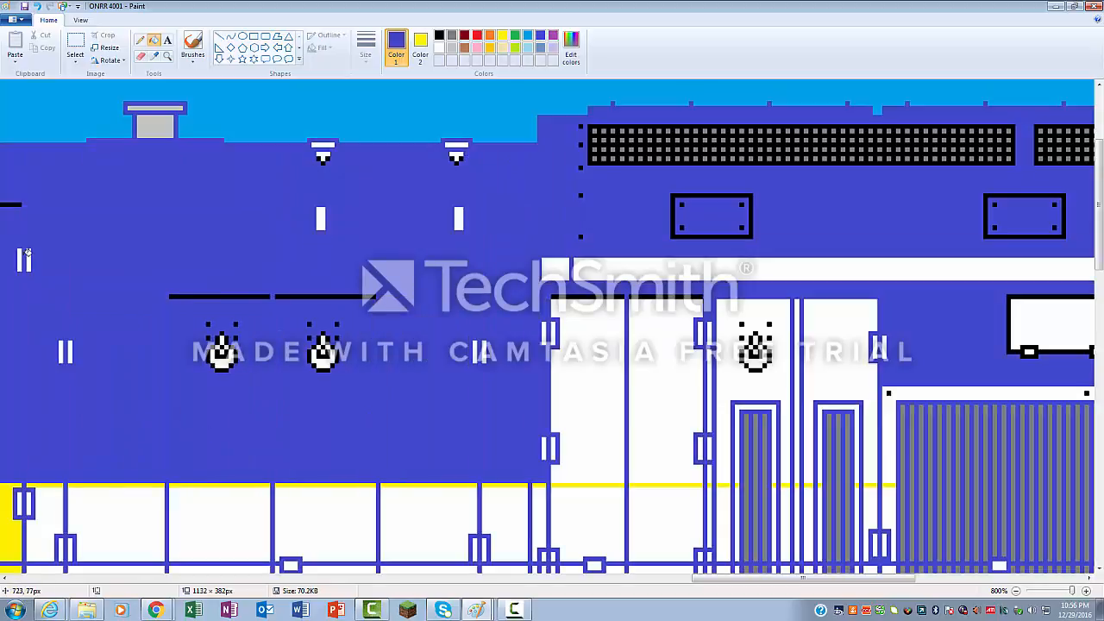
key("ctrl+z")
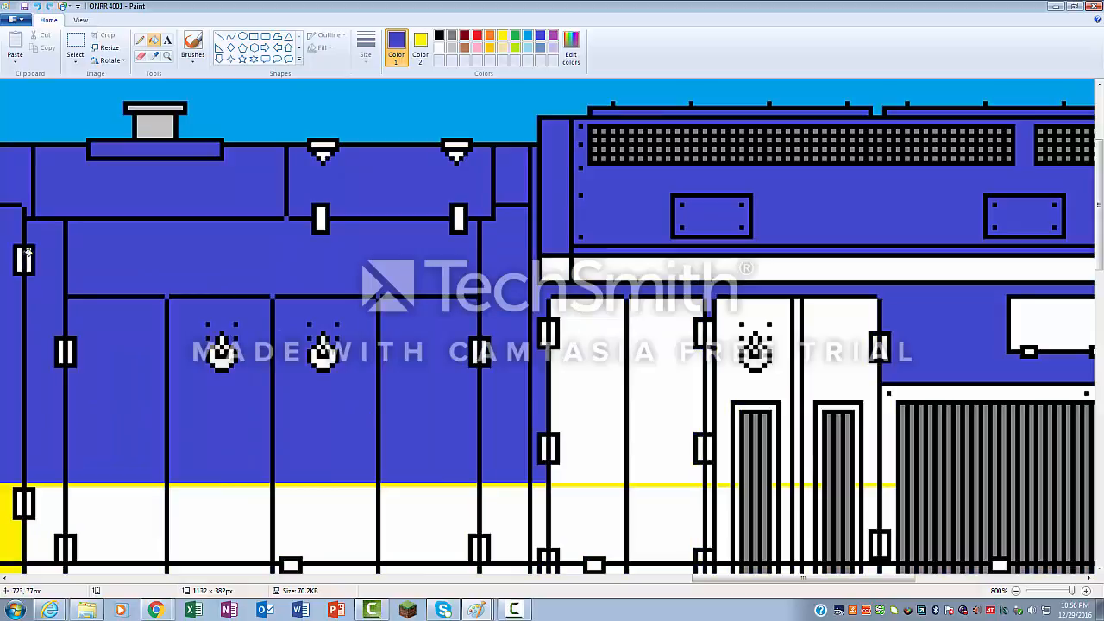
left_click(29, 259)
left_click(22, 259)
left_click(69, 350)
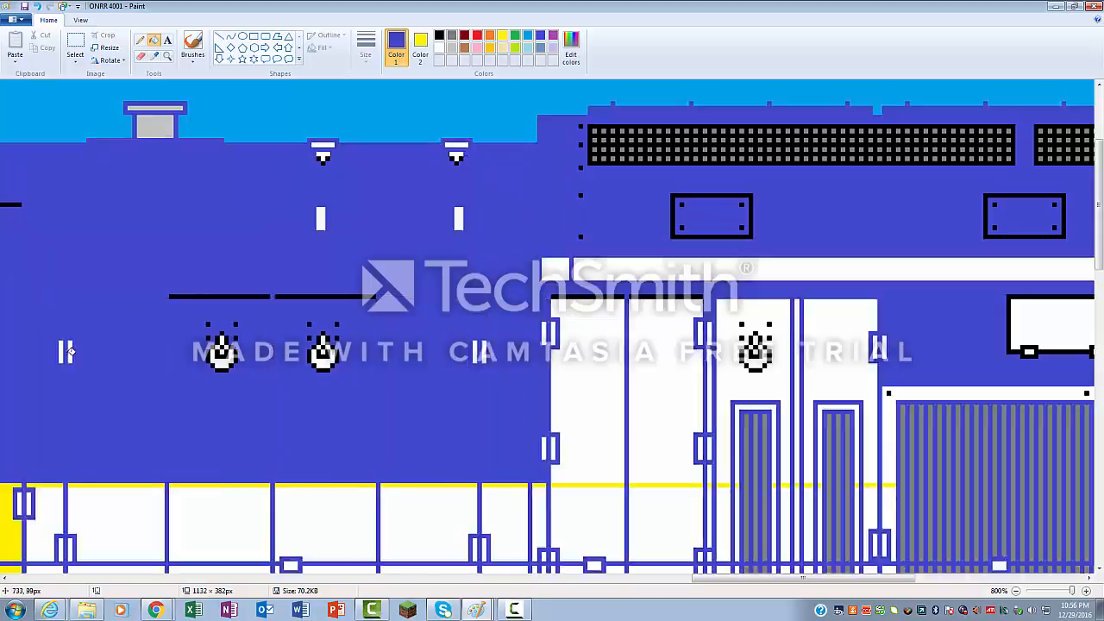
key("ctrl+z")
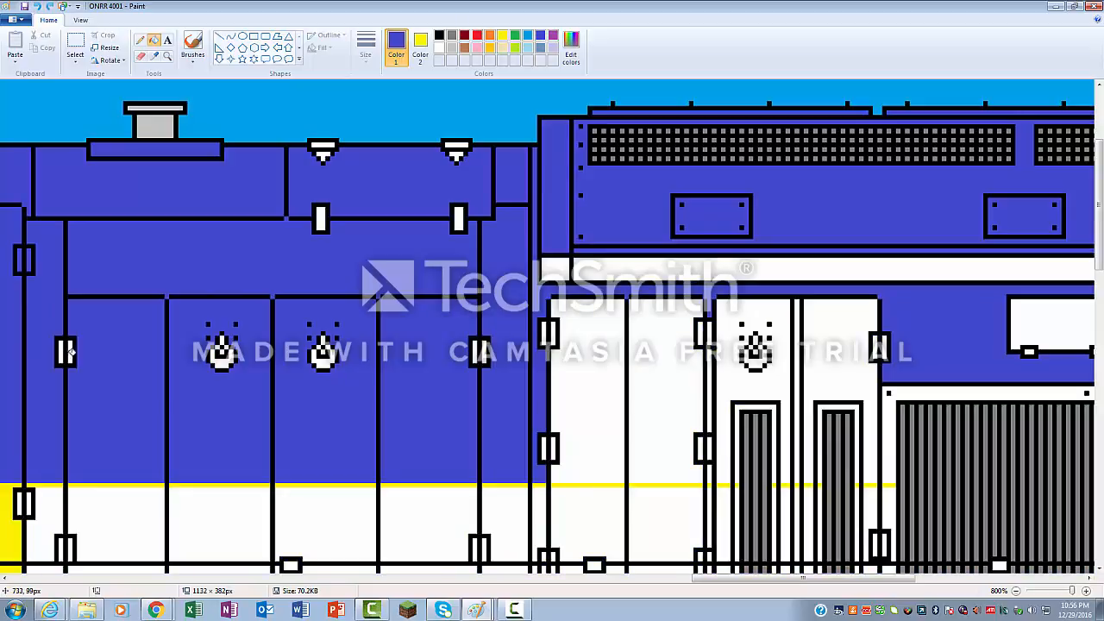
left_click(71, 348)
- Fill the vent tops, horizontal strip and white areas around the right doors blue
left_click(328, 143)
left_click(460, 140)
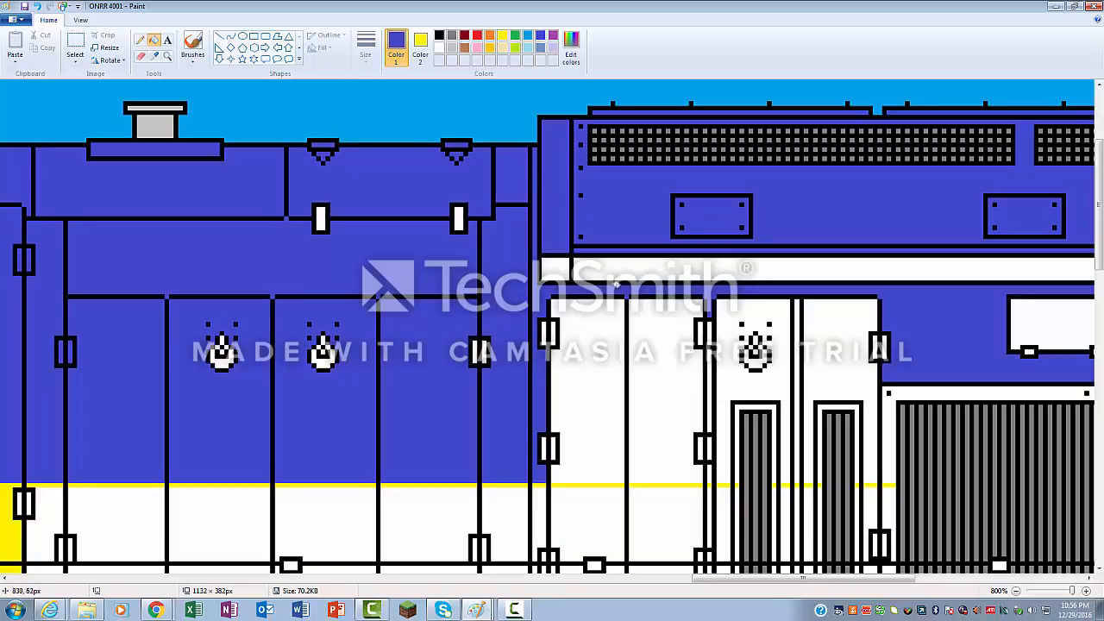
left_click(569, 264)
left_click(1058, 332)
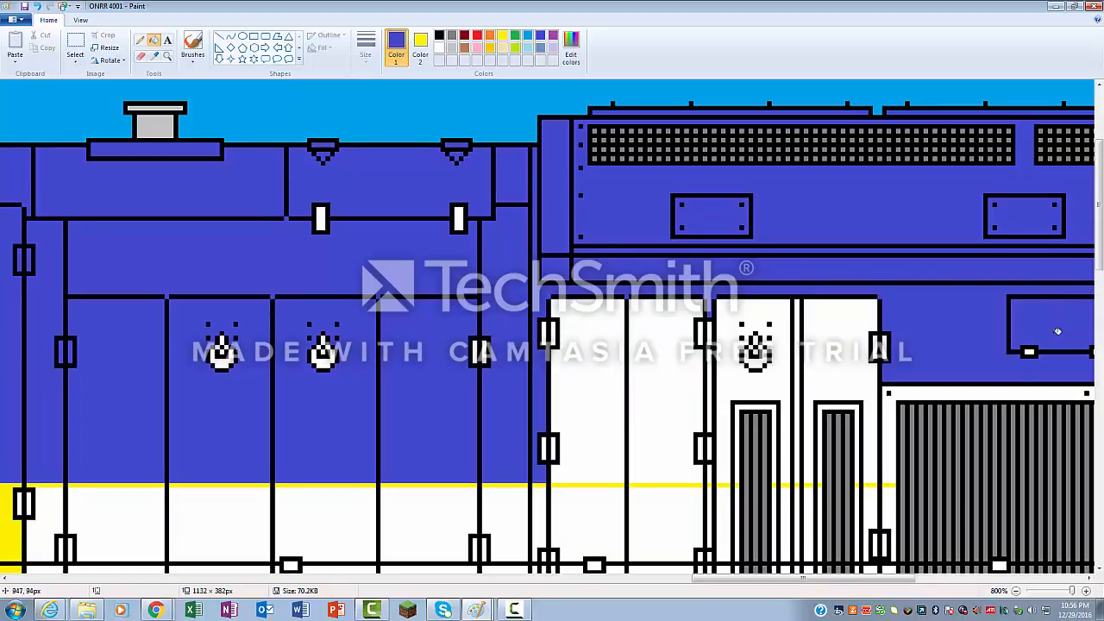
left_click(971, 398)
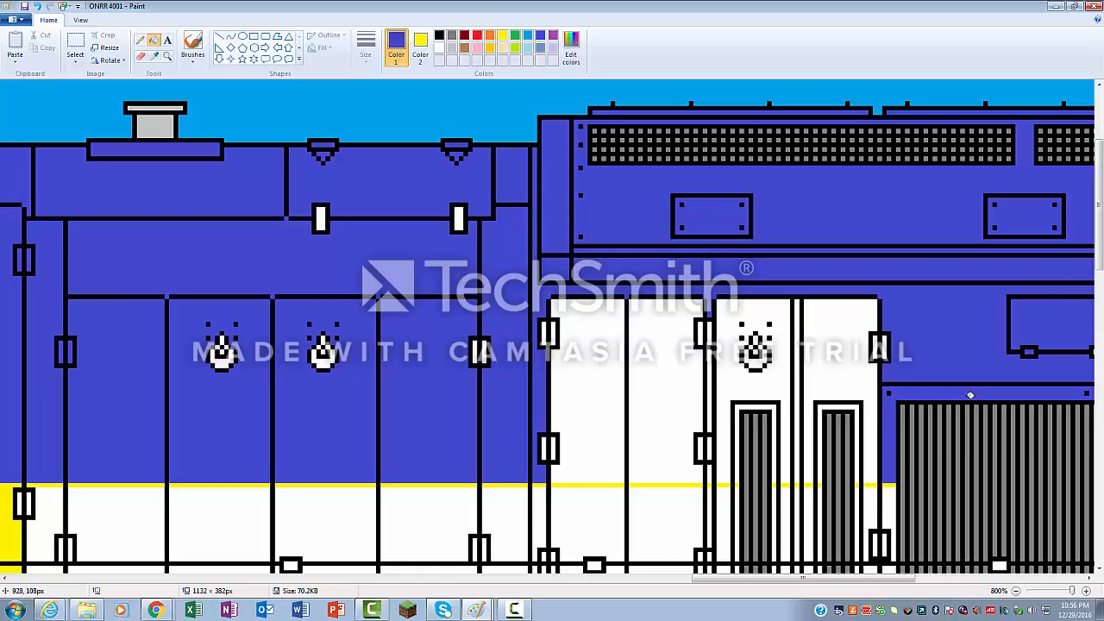
left_click(864, 383)
left_click(801, 383)
left_click(742, 386)
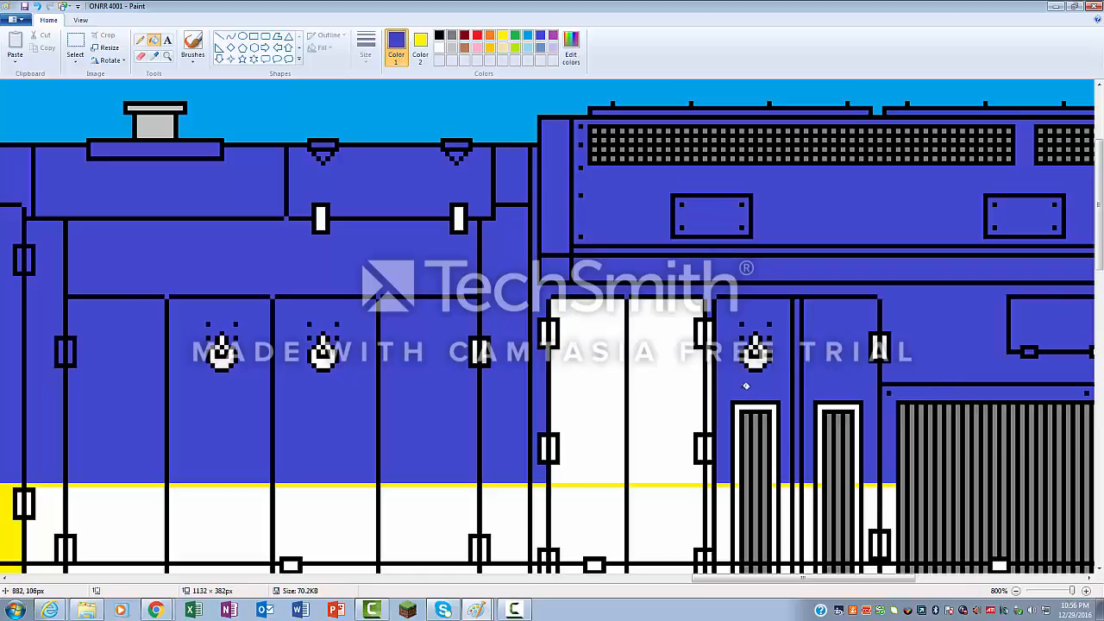
- Fill both door panels, their inner frames and the two small hood windows blue
left_click(666, 389)
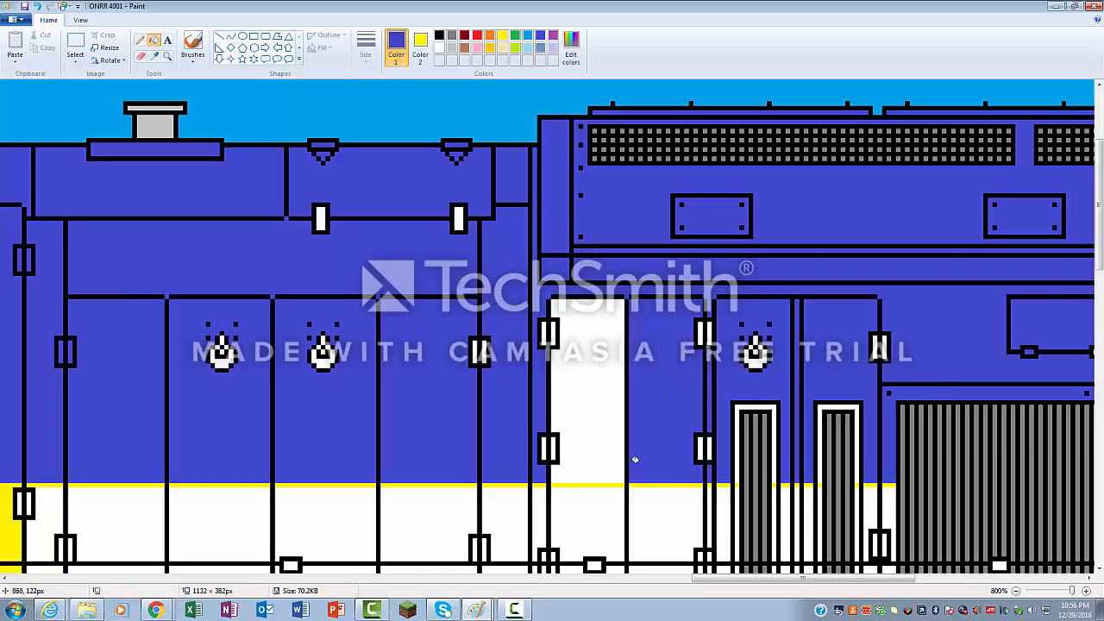
left_click(587, 388)
left_click(769, 407)
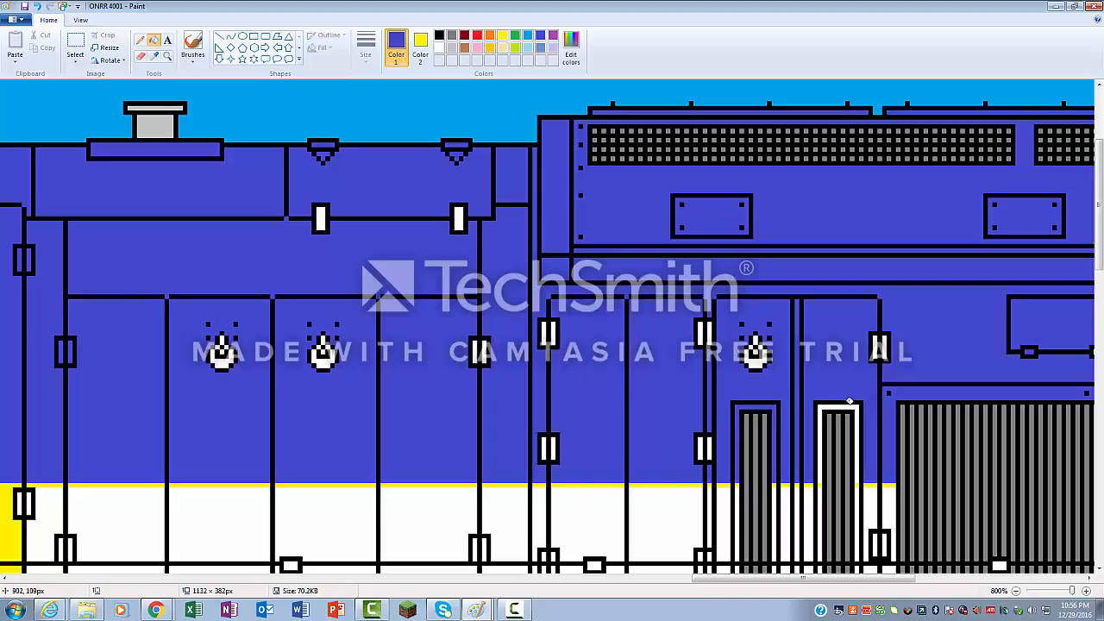
left_click(849, 402)
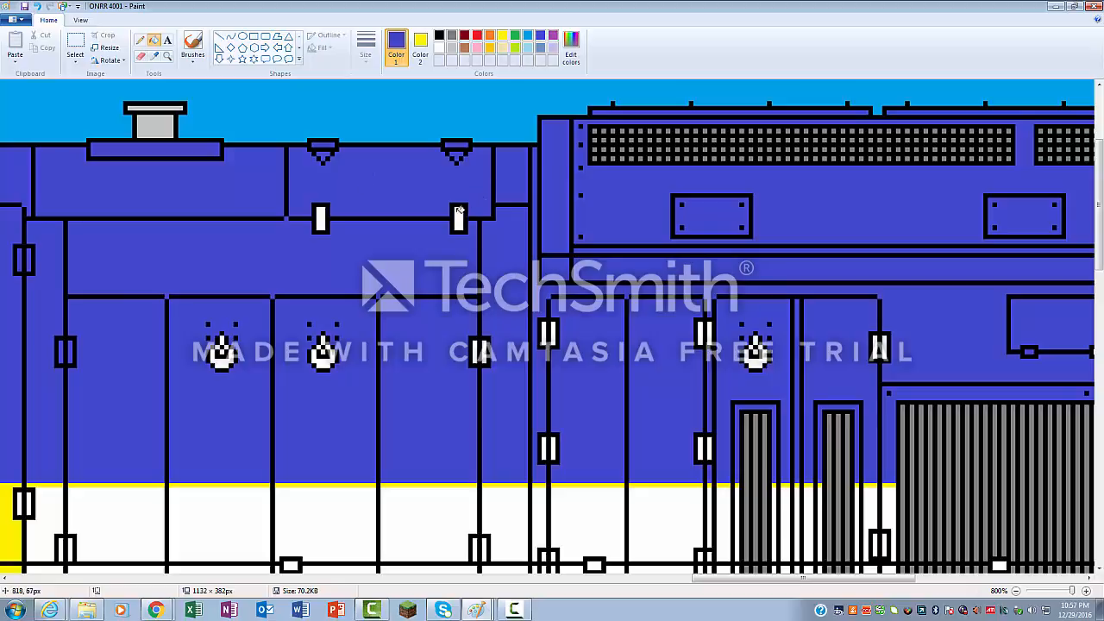
left_click(460, 218)
left_click(321, 221)
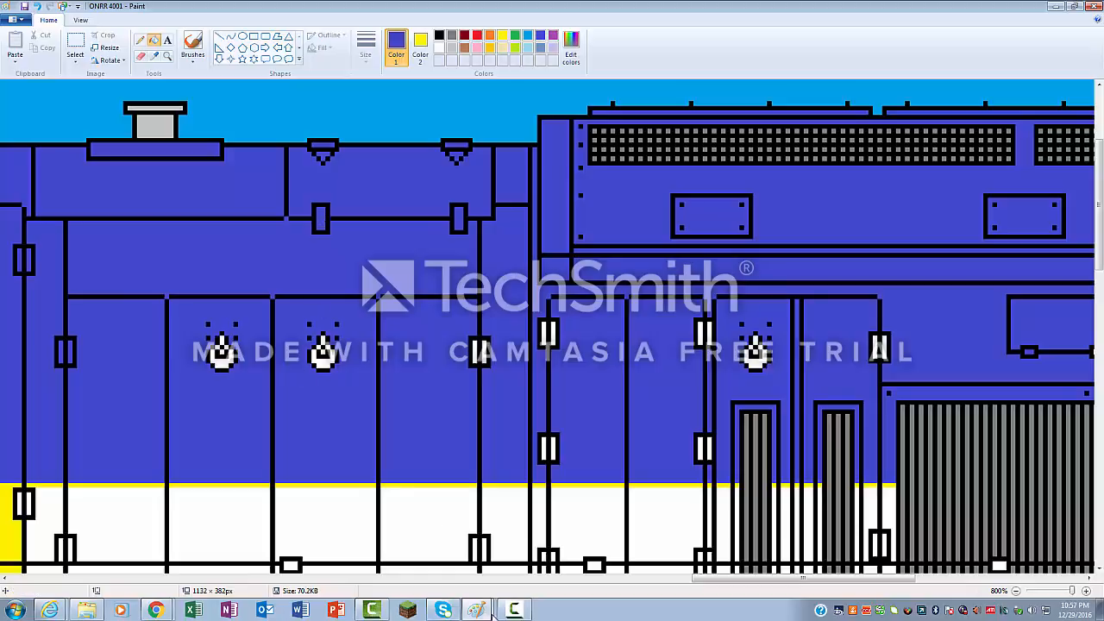
- Fill the left flame icons and first latch rectangles blue, undoing a stray outline fill
left_click(514, 610)
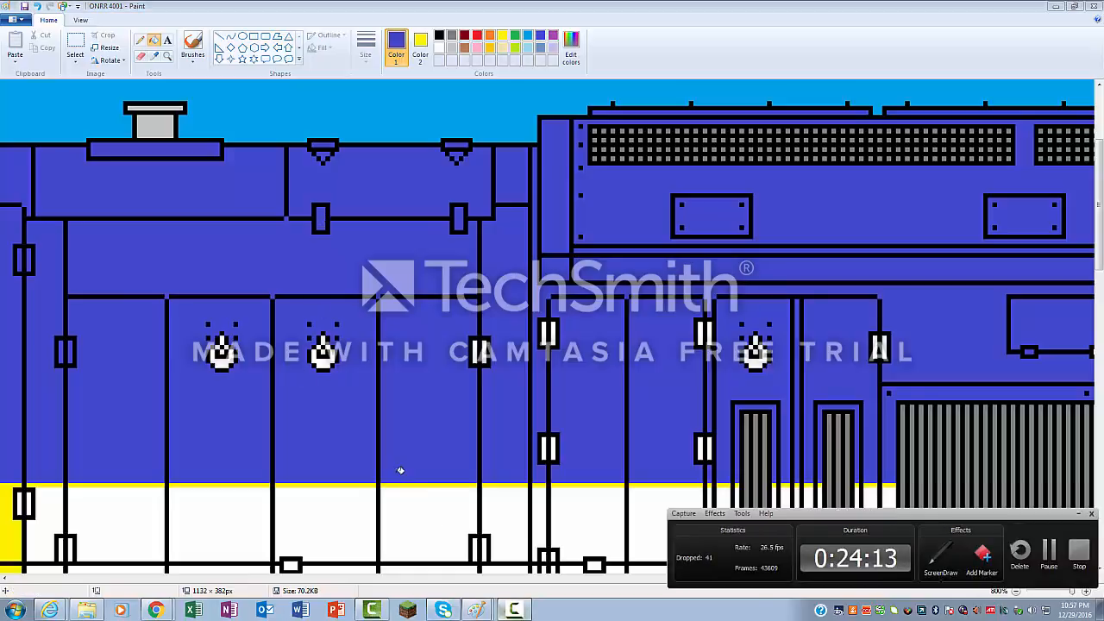
left_click(515, 610)
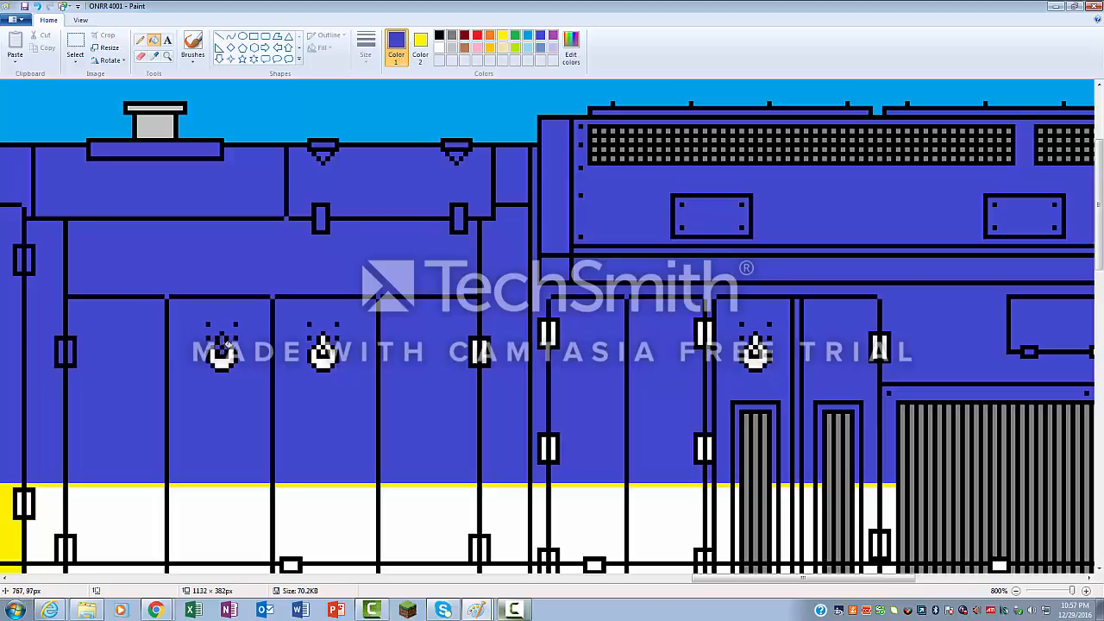
left_click(223, 356)
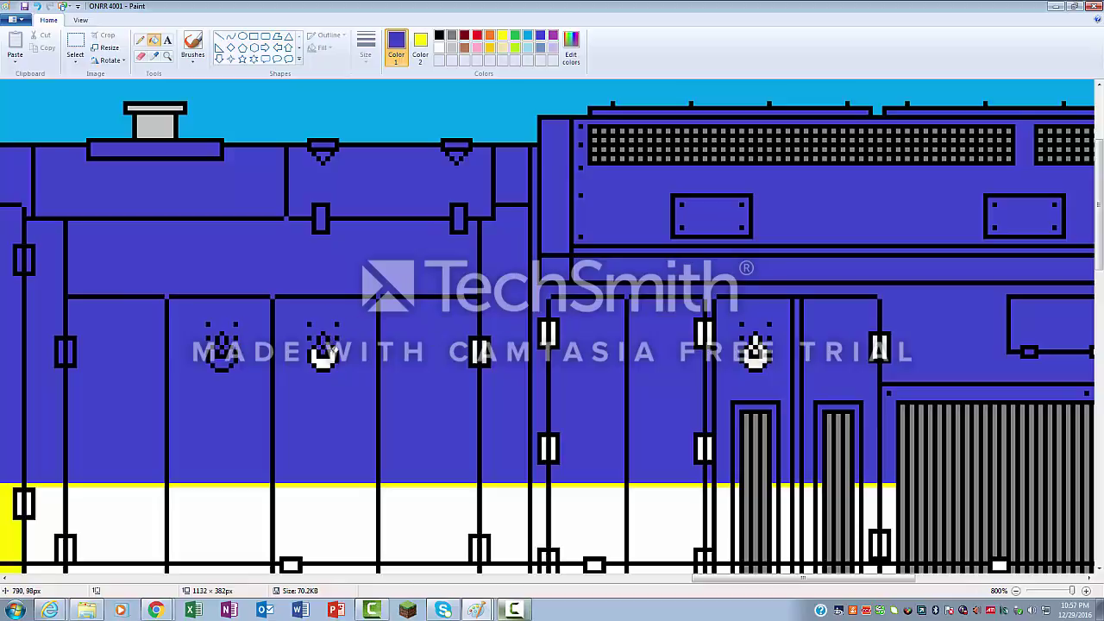
left_click(328, 355)
left_click(480, 349)
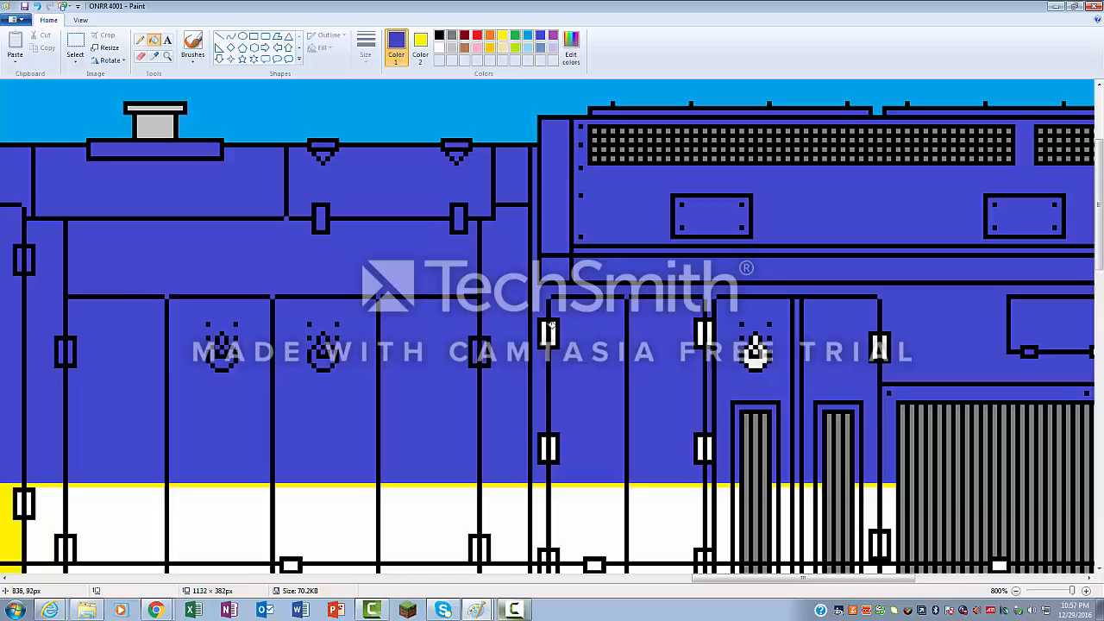
left_click(551, 328)
key("ctrl+z")
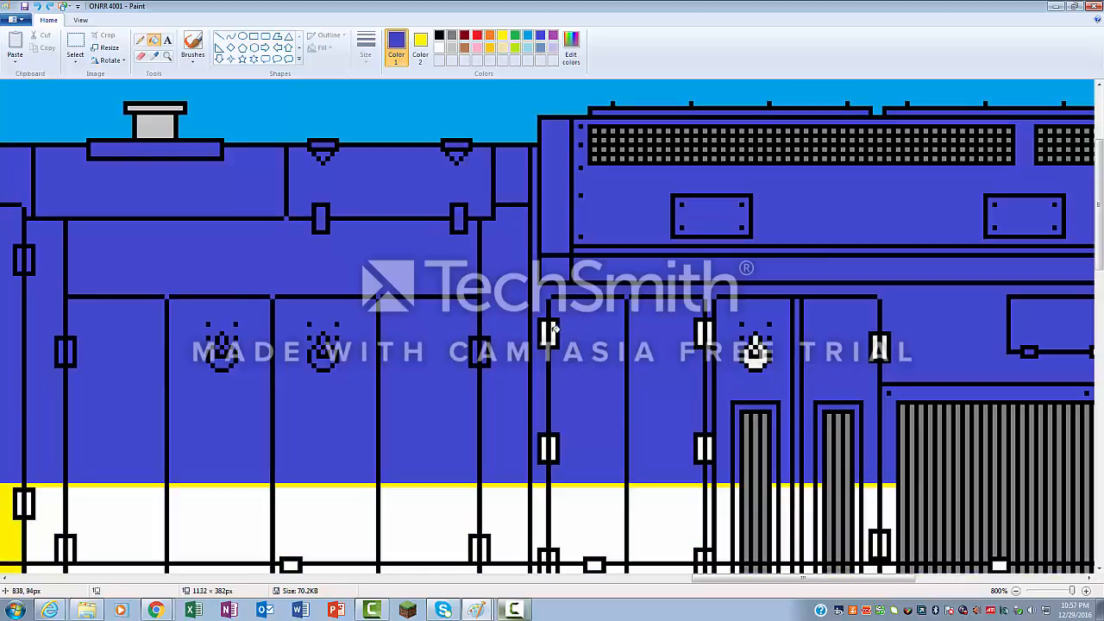
left_click(549, 333)
left_click(703, 333)
- Fill the right flame symbol and lower latch rectangles blue, then start the band cells yellow
left_click(756, 350)
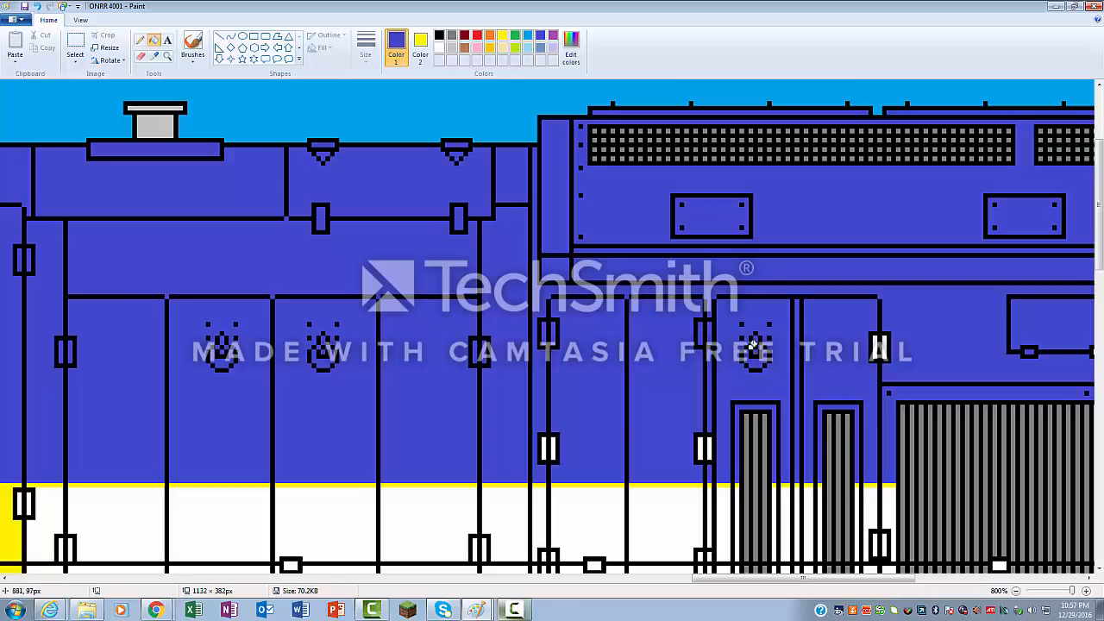
left_click(882, 347)
left_click(550, 445)
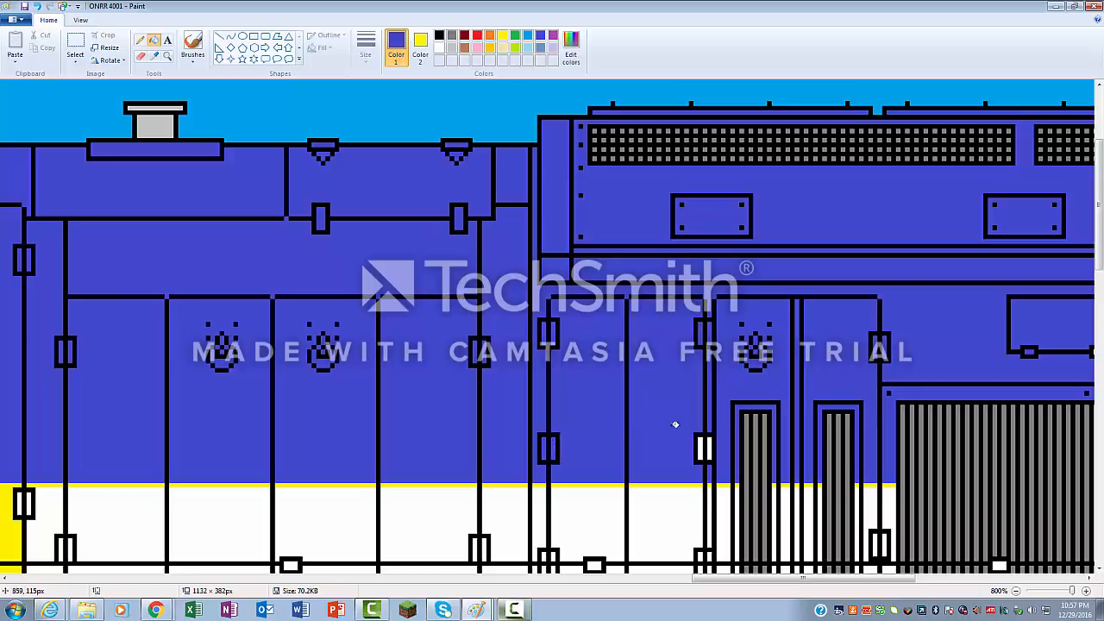
left_click(710, 446)
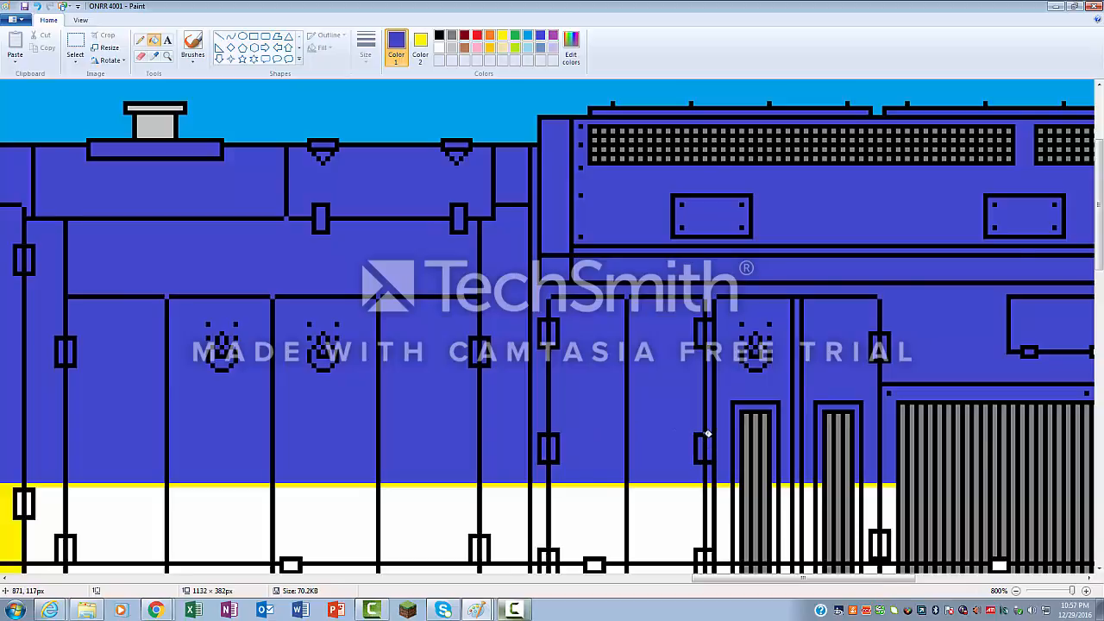
scroll(702, 446, "down", 3)
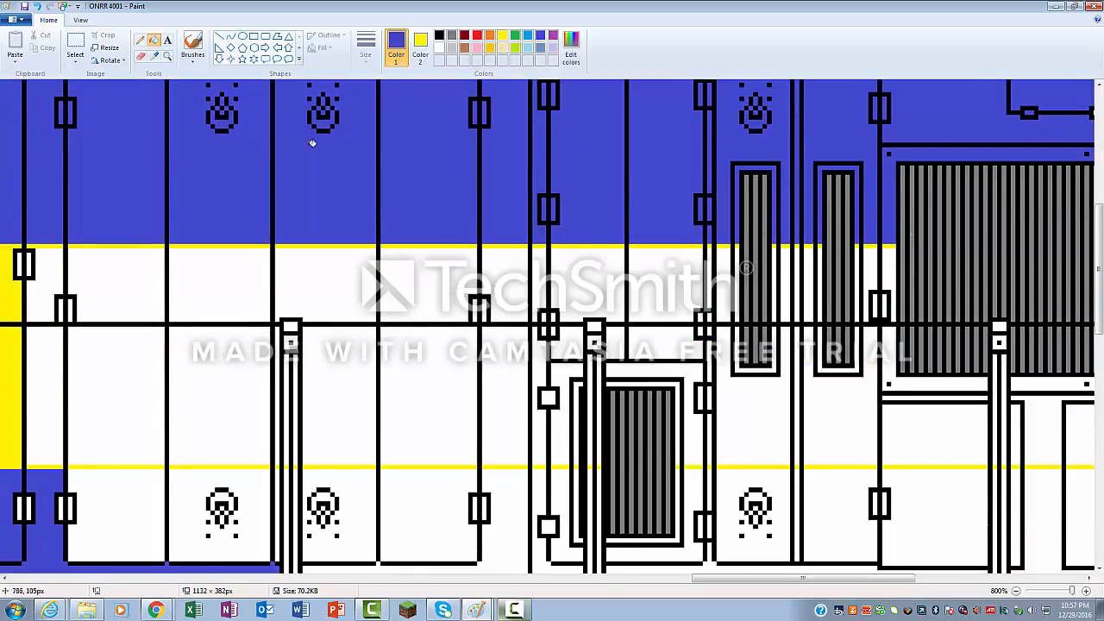
left_click(60, 264)
- Fill the white band cells beneath the blue panels yellow from left toward the grille, undoing an outline fill
left_click(120, 268)
left_click(184, 270)
left_click(345, 276)
left_click(414, 279)
left_click(507, 275)
left_click(541, 269)
left_click(593, 276)
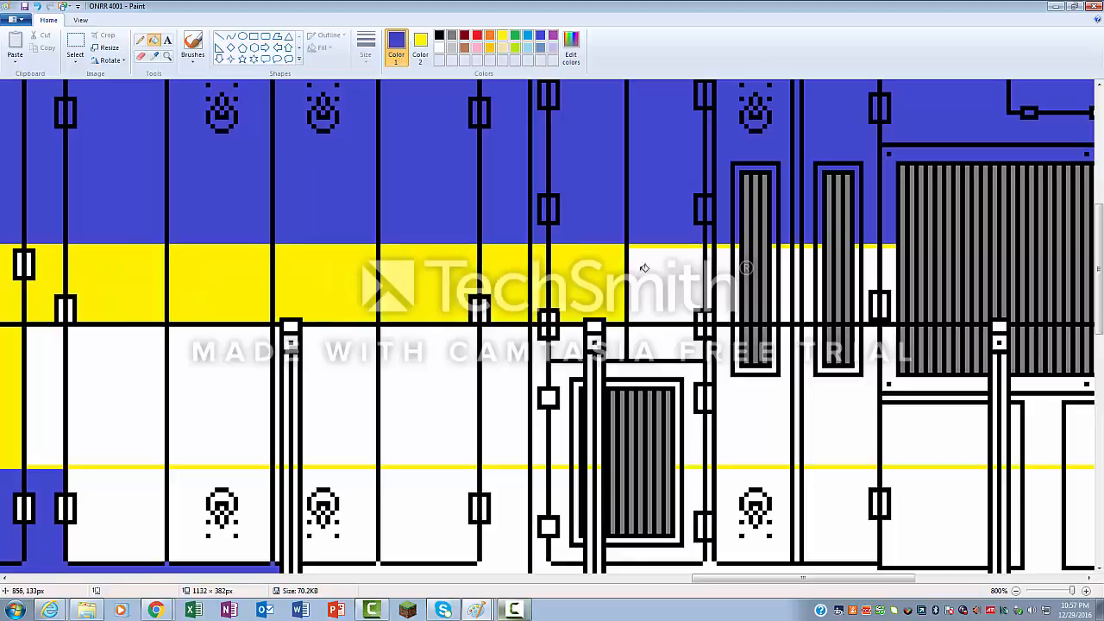
left_click(657, 270)
left_click(712, 272)
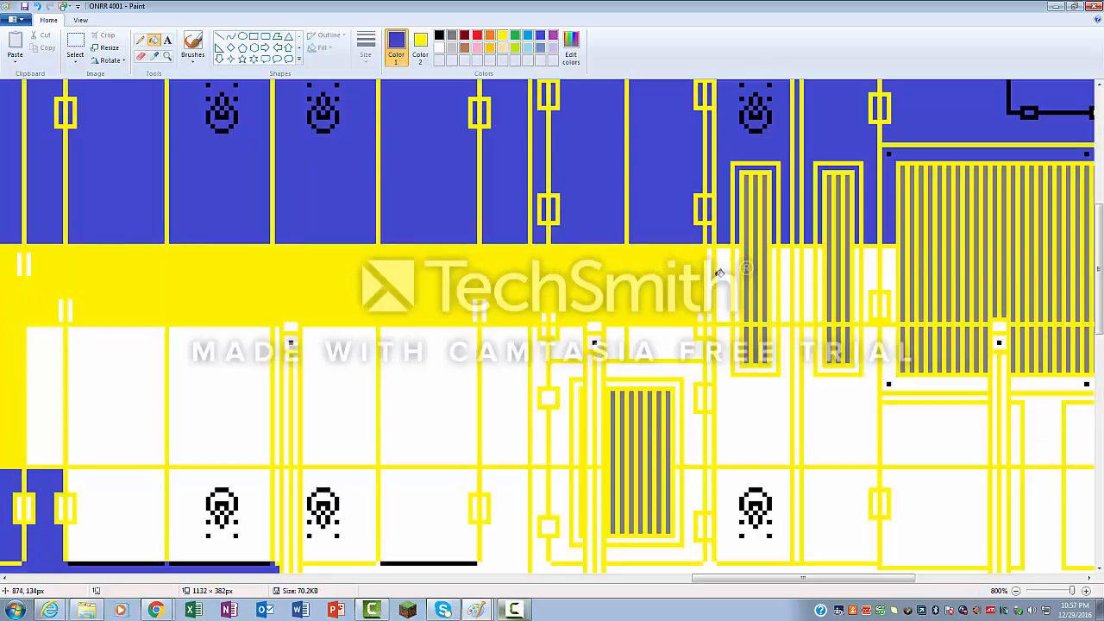
key("ctrl+z")
- Fill the narrow white strips beside and right of the grille yellow, undoing an outline fill
left_click(725, 272)
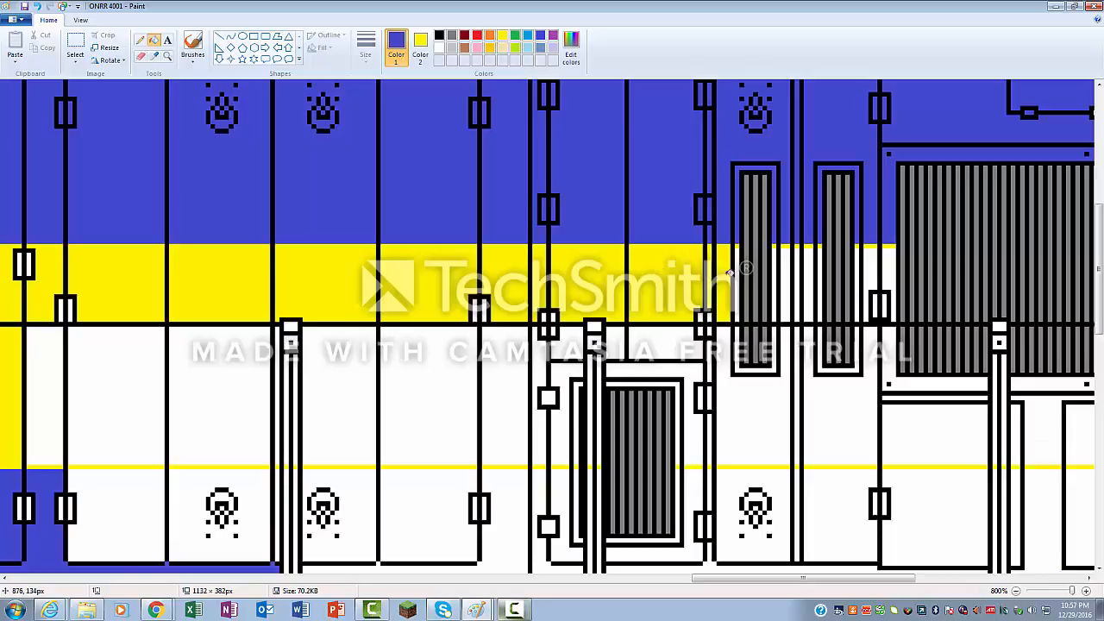
left_click(741, 273)
left_click(776, 275)
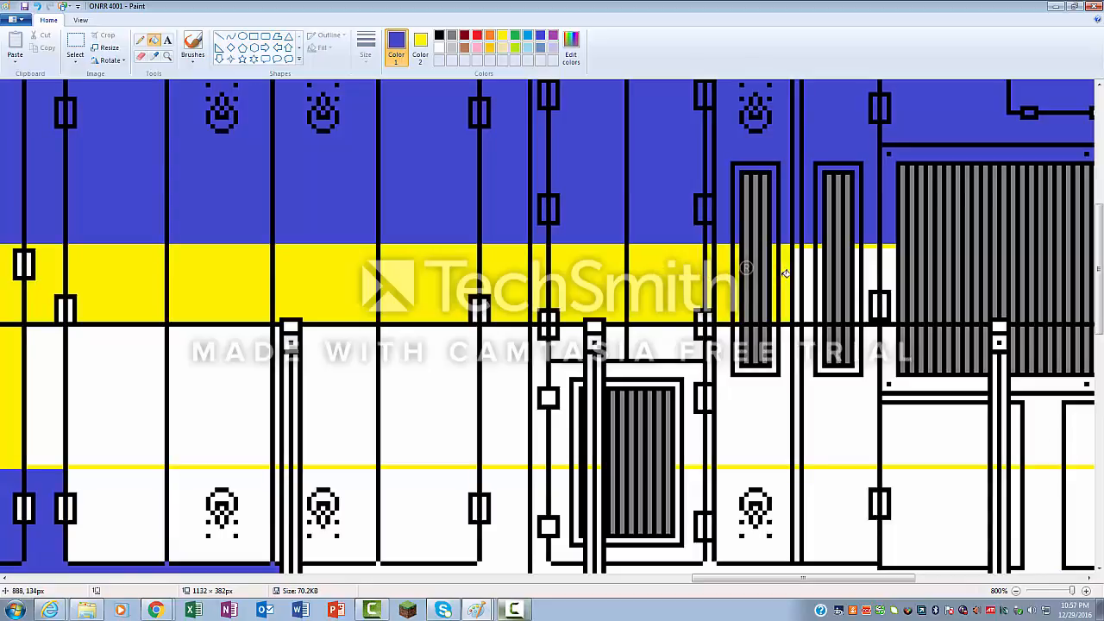
left_click(822, 285)
left_click(800, 286)
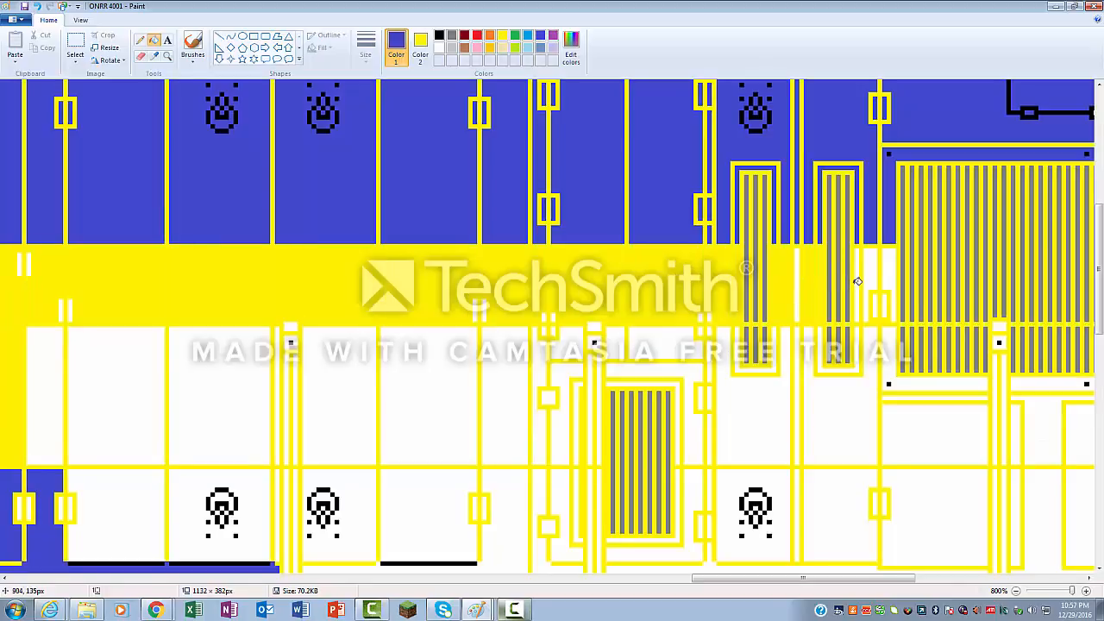
key("ctrl+z")
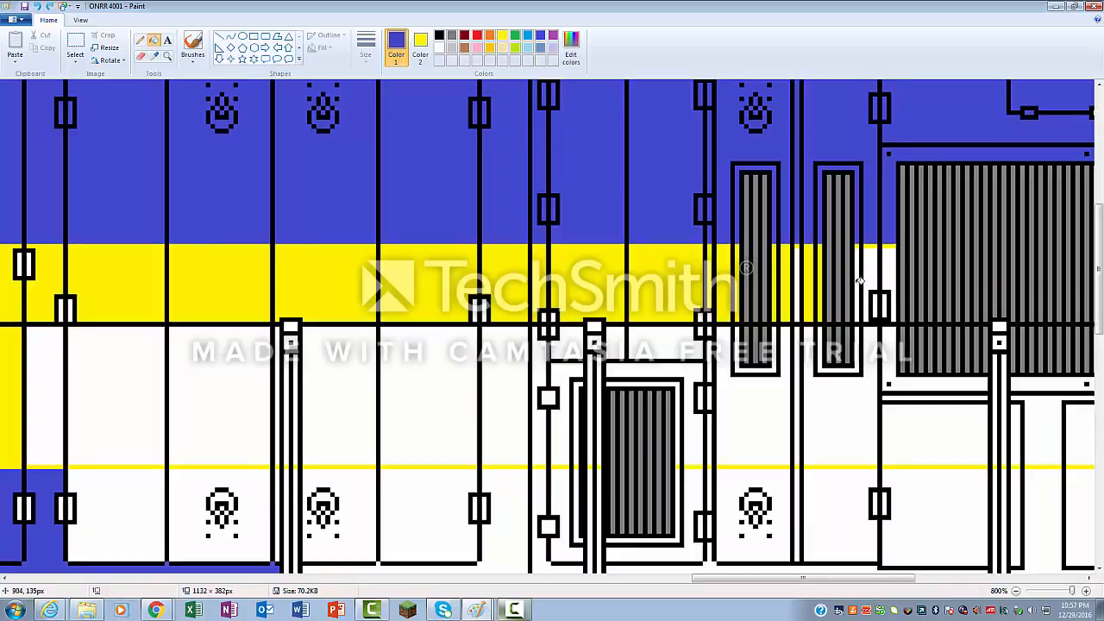
left_click(860, 281)
left_click(800, 281)
left_click(890, 276)
left_click(870, 274)
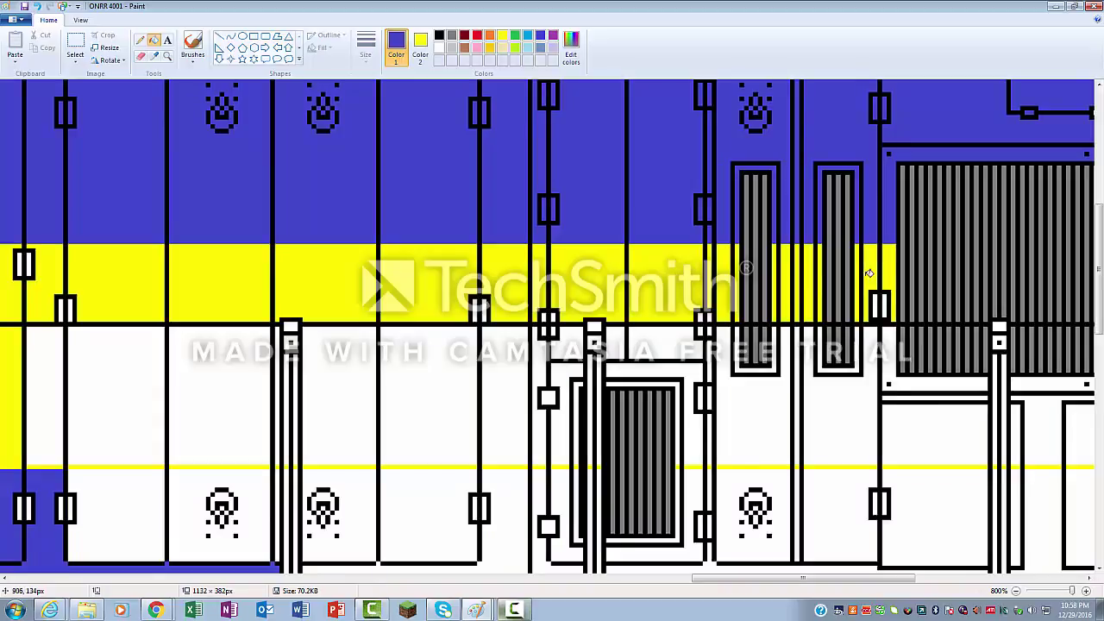
- Fill the white panel and thin strips under the large grille on the right yellow
left_click(1074, 421)
left_click(1043, 424)
left_click(1019, 431)
left_click(977, 426)
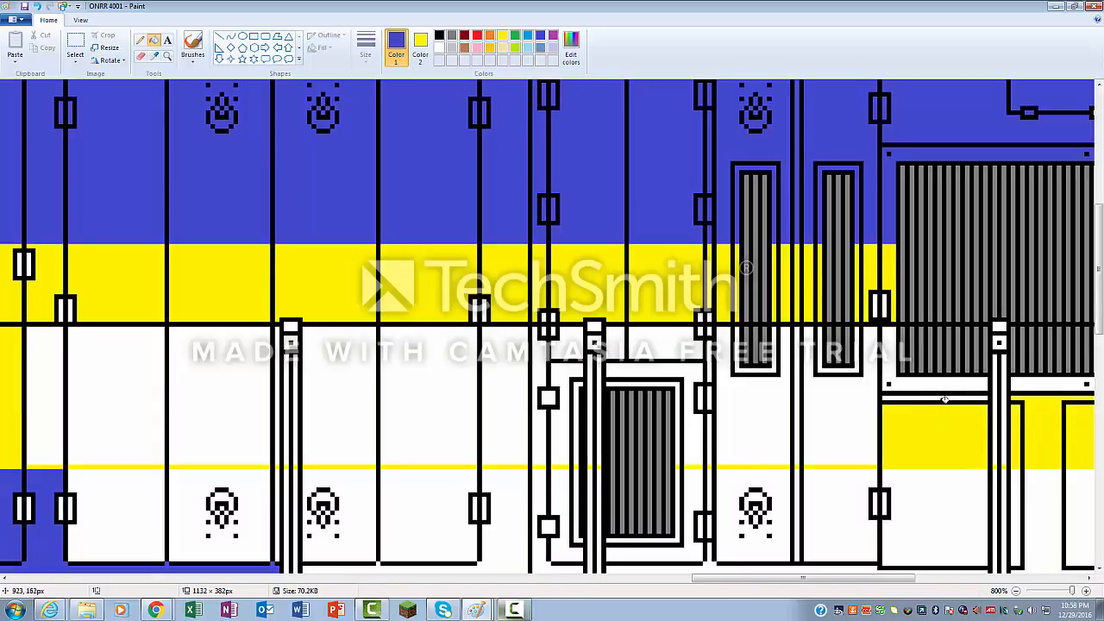
left_click(940, 378)
left_click(941, 396)
left_click(1046, 386)
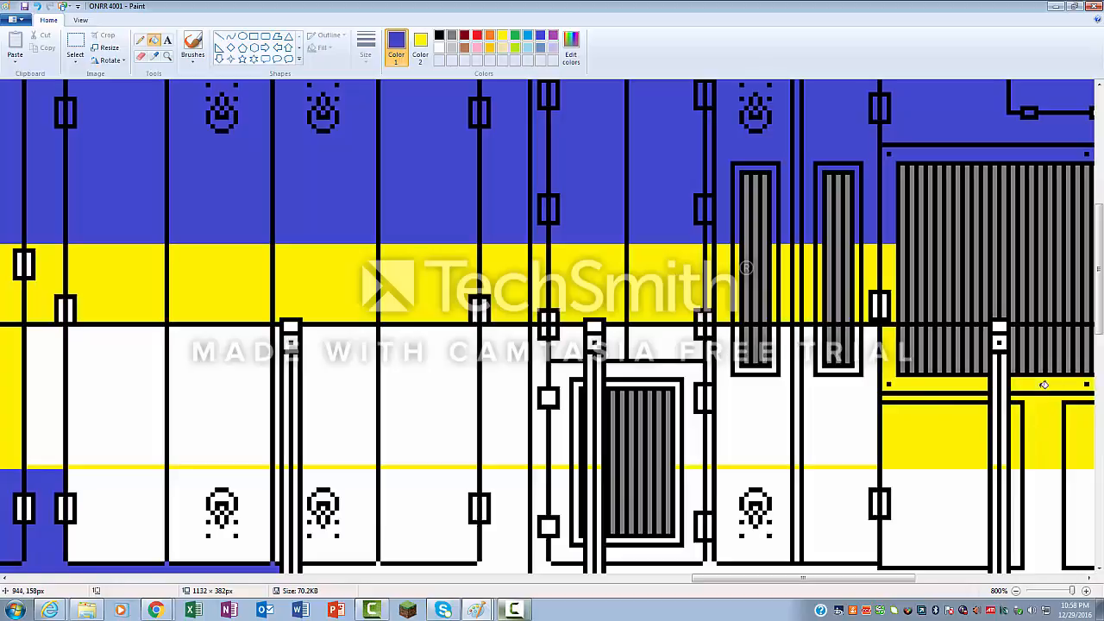
- Fill the lower white panels on the left, middle and around the lower door yellow
left_click(43, 397)
left_click(99, 413)
left_click(176, 423)
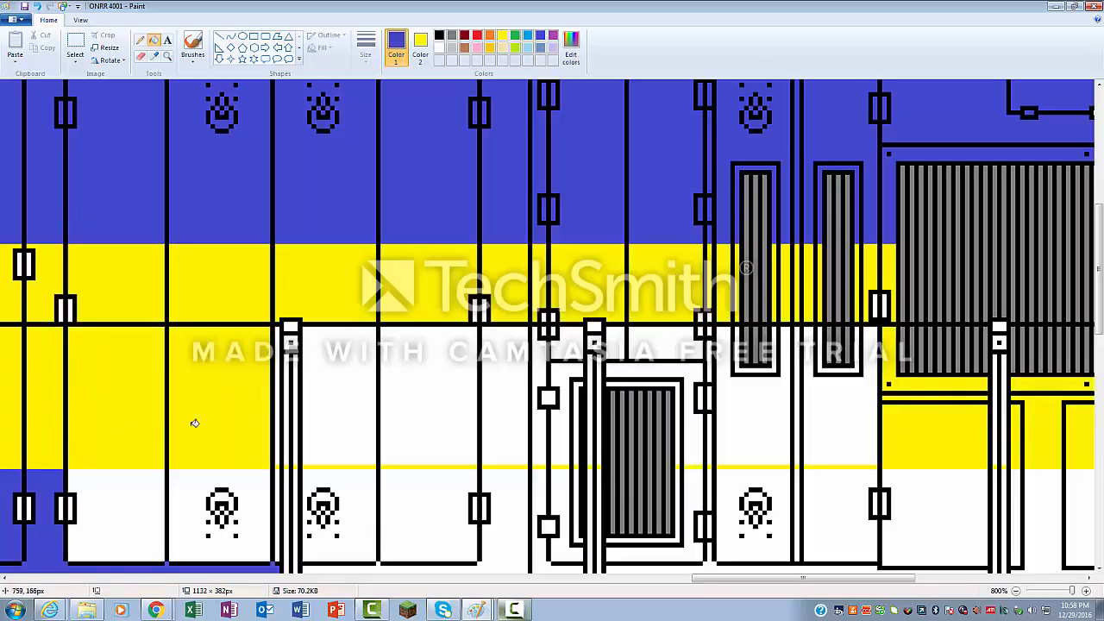
left_click(278, 409)
left_click(402, 409)
left_click(500, 414)
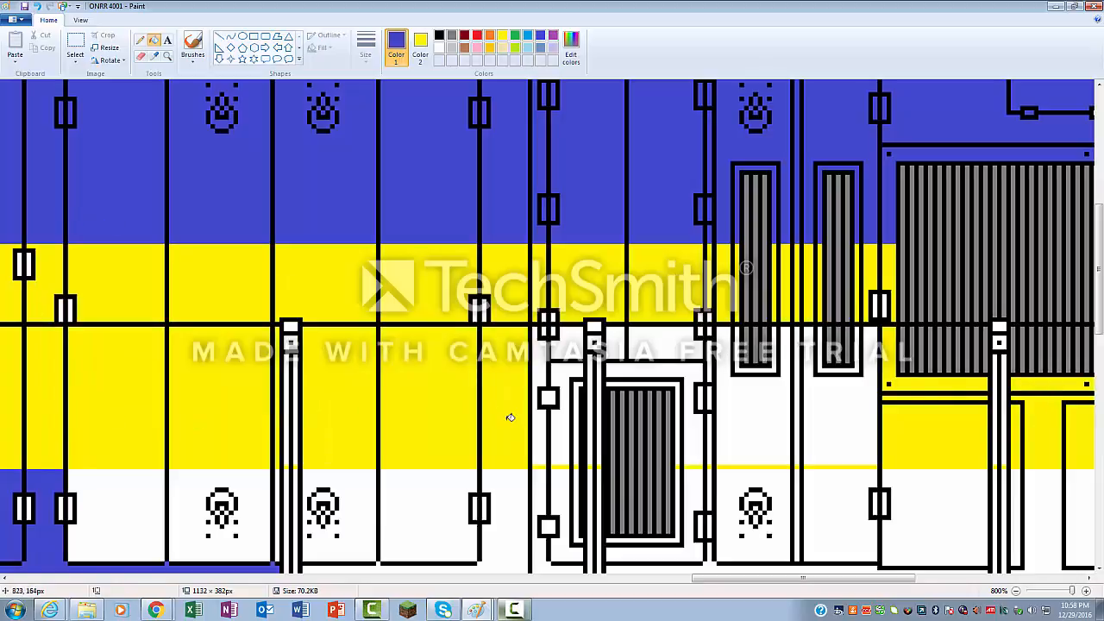
left_click(534, 371)
left_click(565, 344)
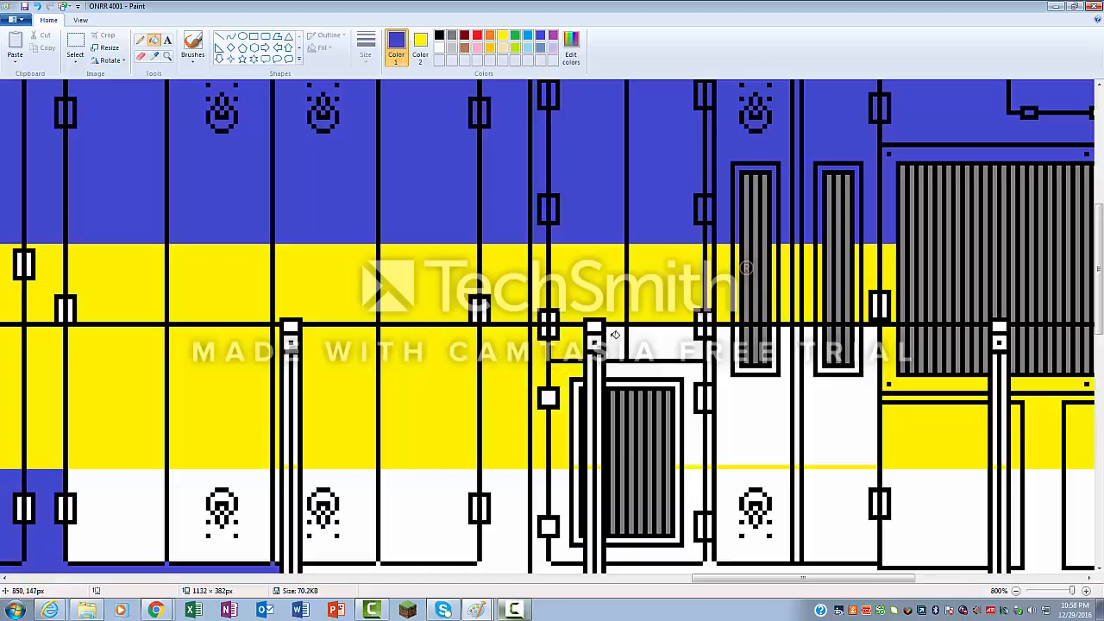
left_click(618, 344)
left_click(664, 343)
left_click(664, 371)
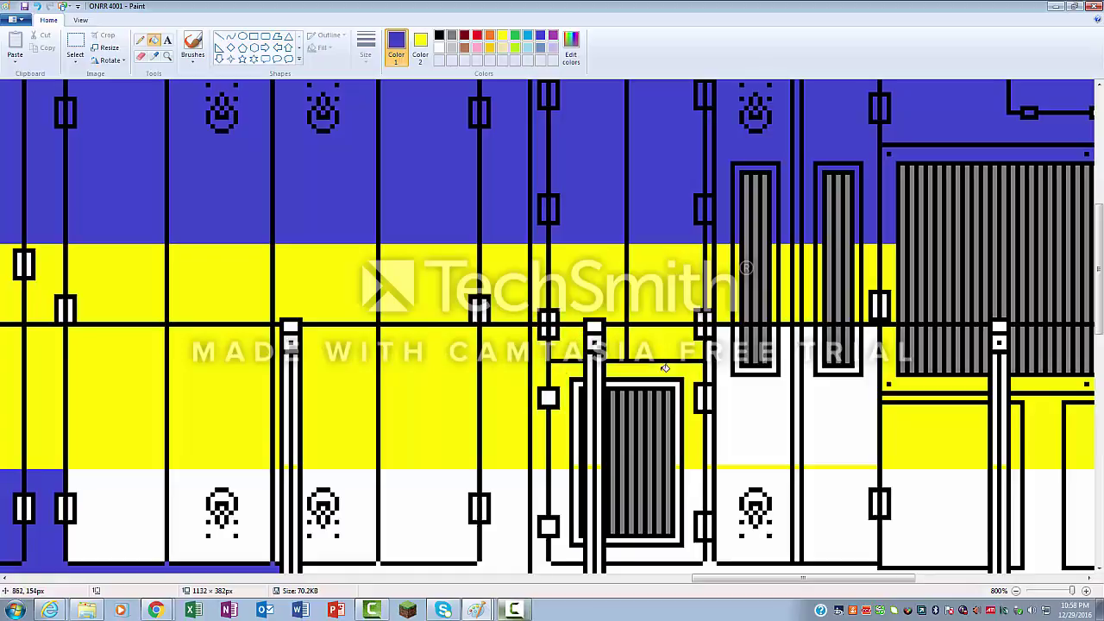
left_click(720, 366)
- Fill the white panels beside and below the grille frame yellow and a thin vertical strip black
left_click(844, 388)
left_click(852, 367)
left_click(774, 362)
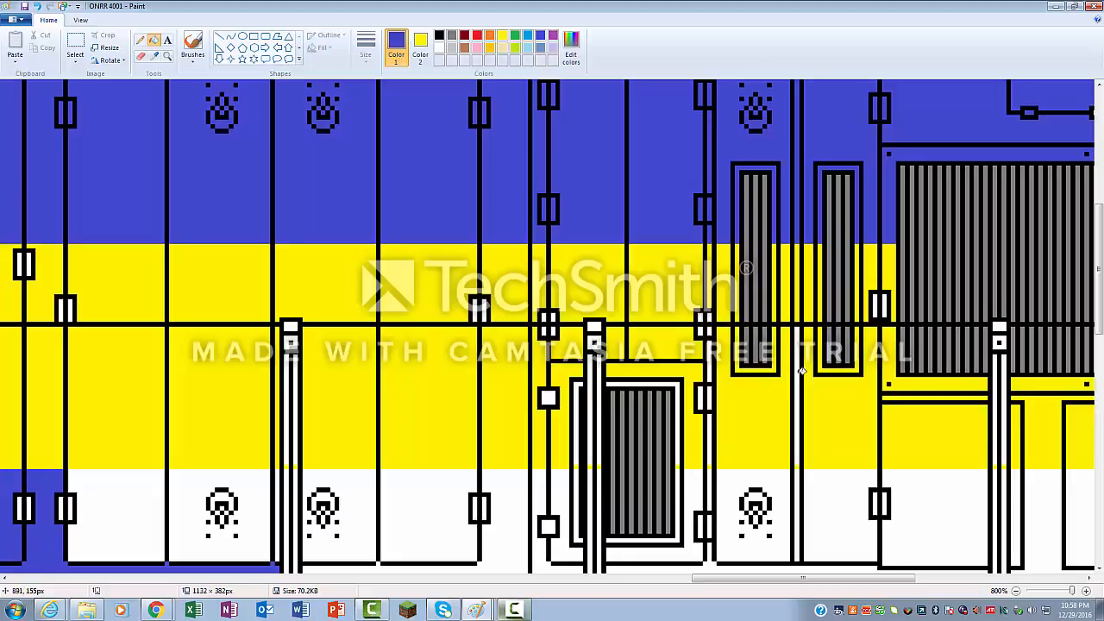
left_click(799, 372)
key("ctrl+z")
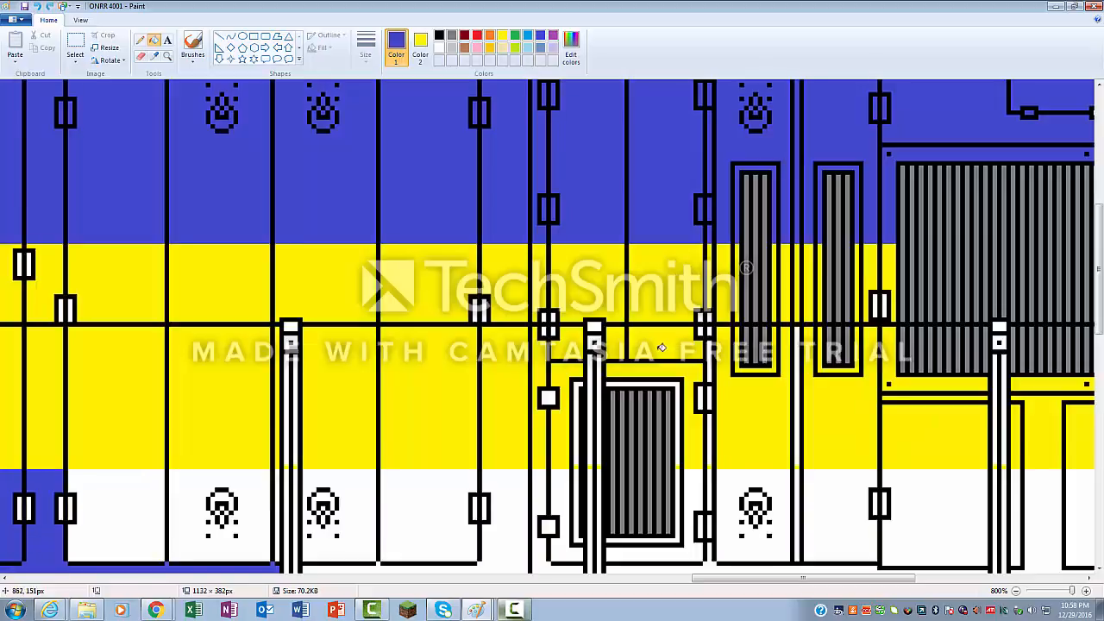
left_click(796, 348)
key("ctrl+z")
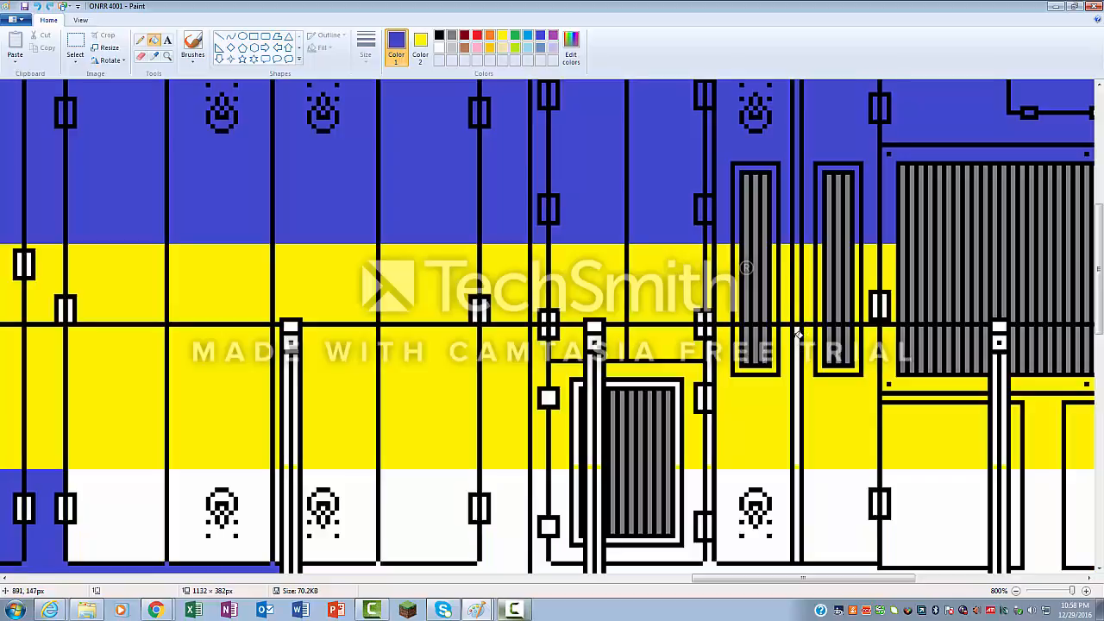
left_click(797, 340)
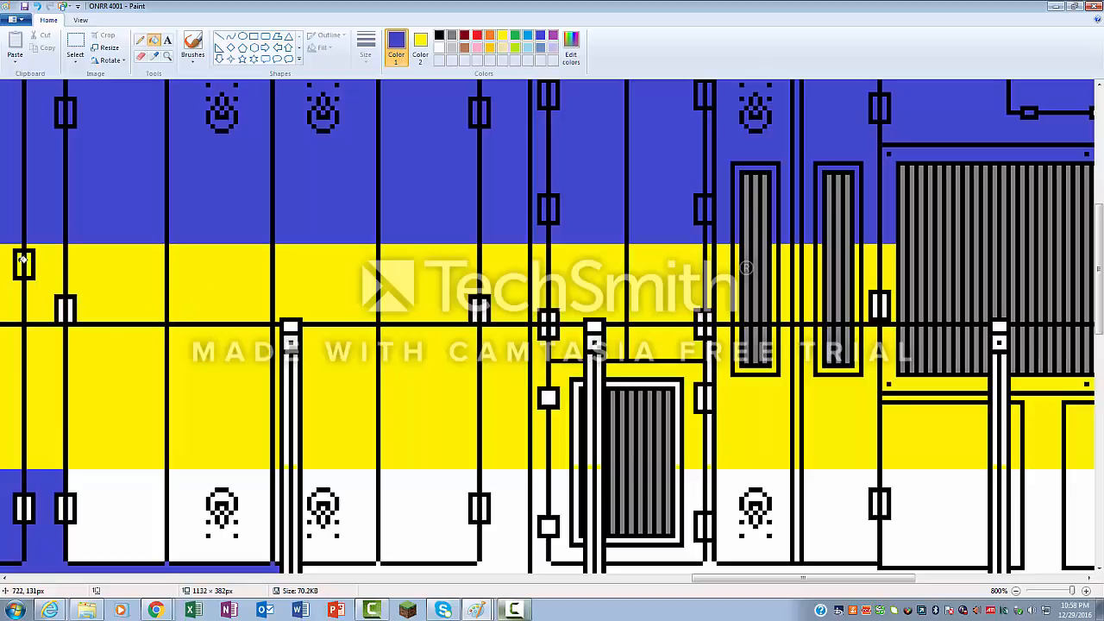
- Fill two small rectangles and the pole's narrow strip down the column with blue
left_click(23, 263)
left_click(68, 308)
left_click(292, 330)
left_click(291, 353)
left_click(294, 361)
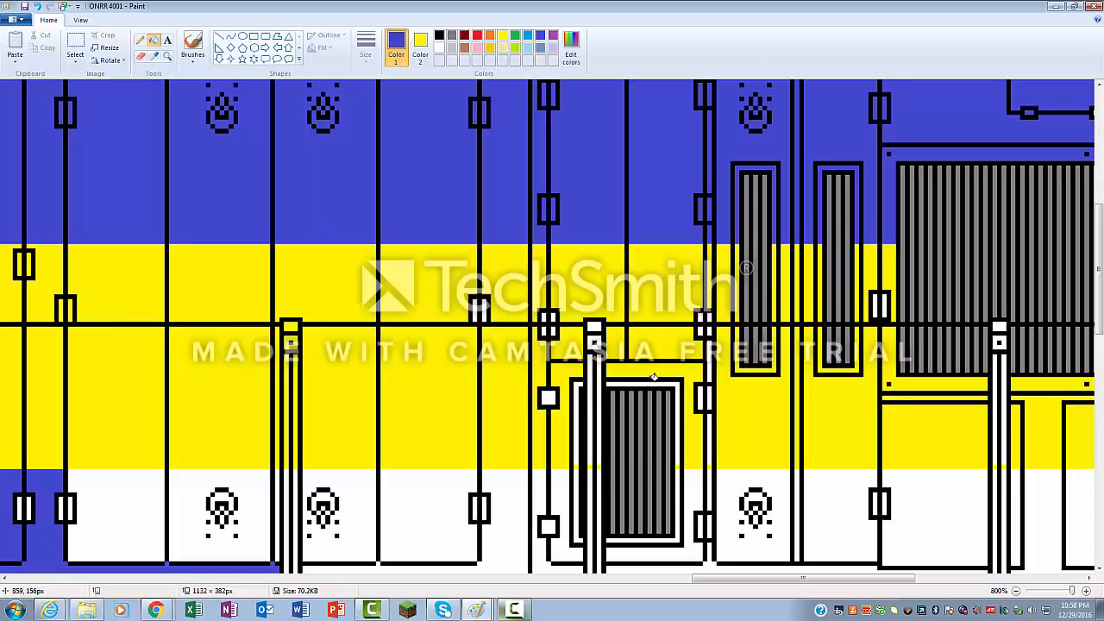
- Attempt yellow fills on a small detail near the door, undoing each accidental outline fill
right_click(653, 383)
key("ctrl+z")
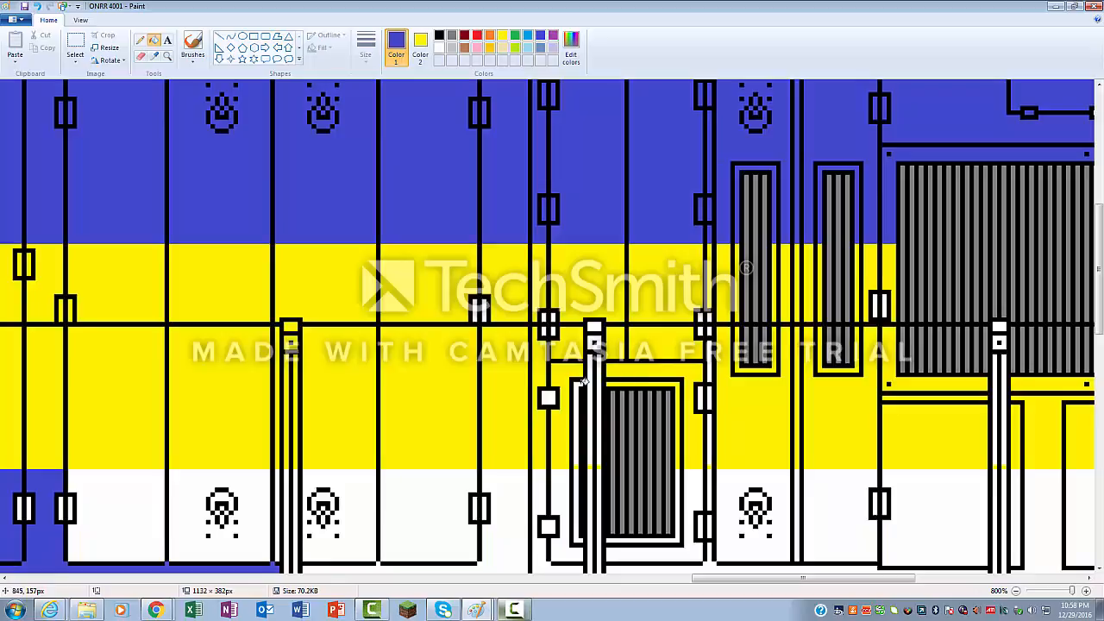
right_click(713, 370)
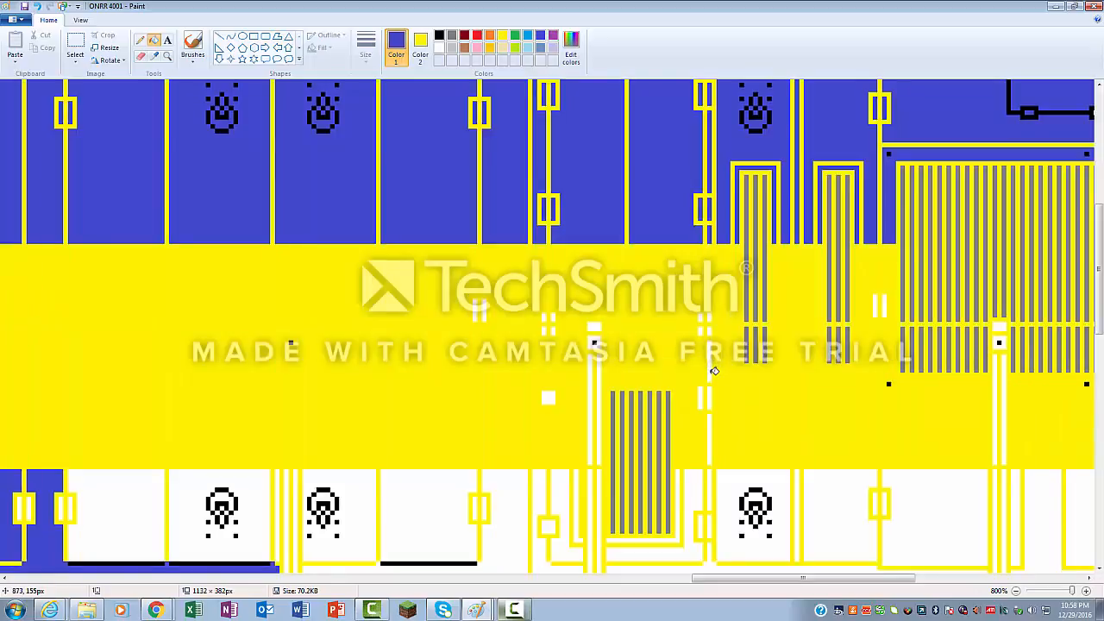
key("ctrl+z")
right_click(714, 370)
key("ctrl+z")
right_click(714, 371)
key("ctrl+z")
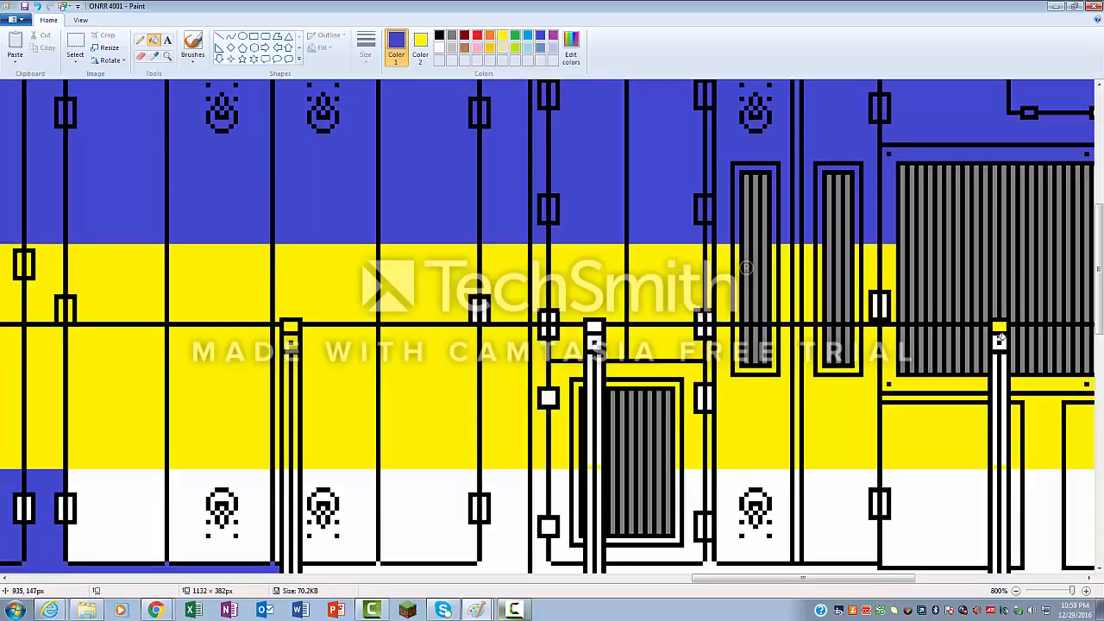
- Fill the right pole's small square and strips, a small rectangle and two thin pole strips yellow
left_click(999, 338)
left_click(1005, 371)
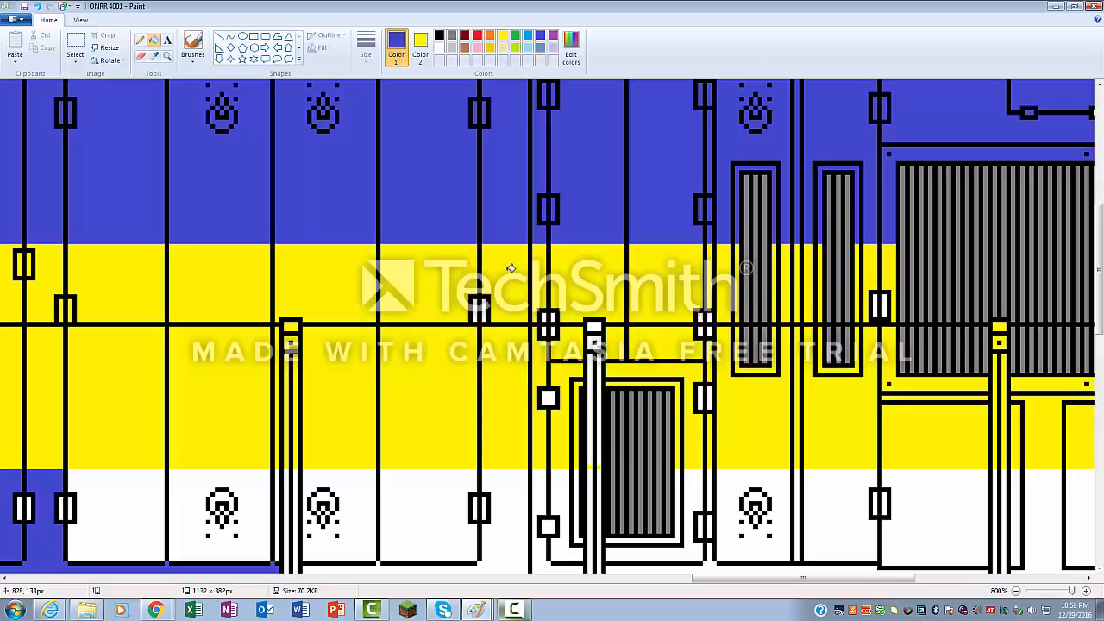
left_click(881, 303)
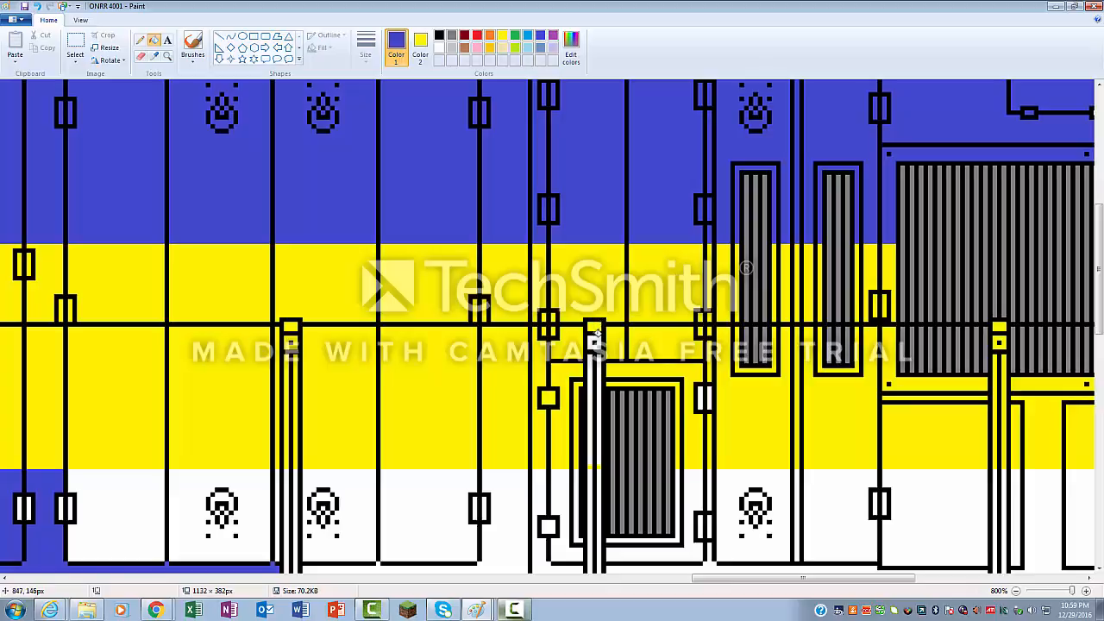
left_click(600, 367)
left_click(593, 367)
scroll(701, 398, "down", 3)
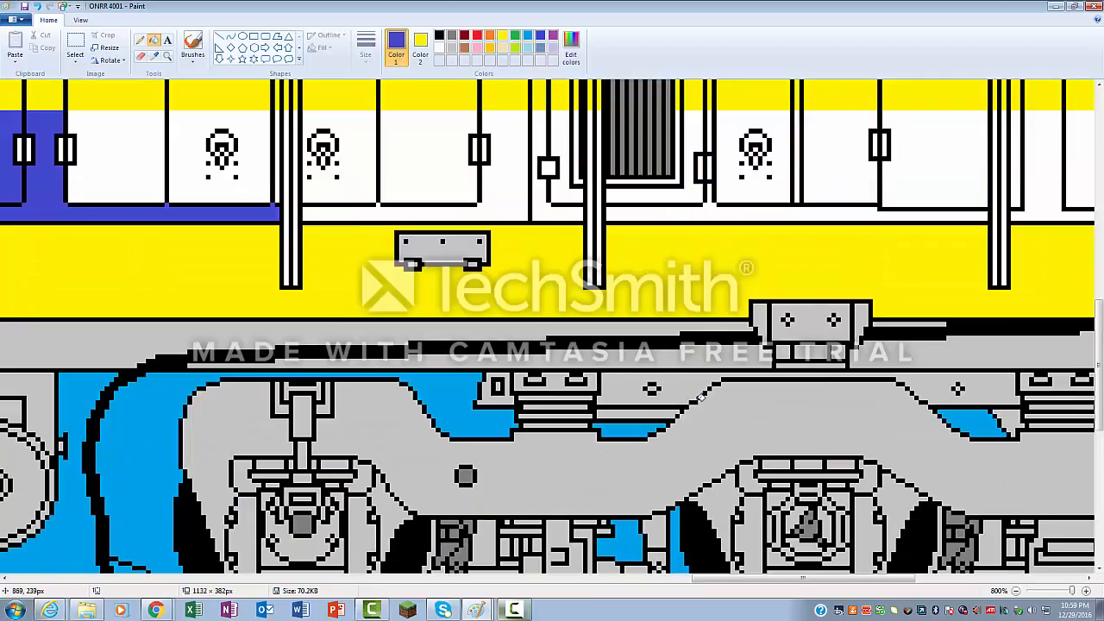
scroll(701, 399, "up", 1)
- Fill the white window panels beside the door and to the left with blue
left_click(522, 306)
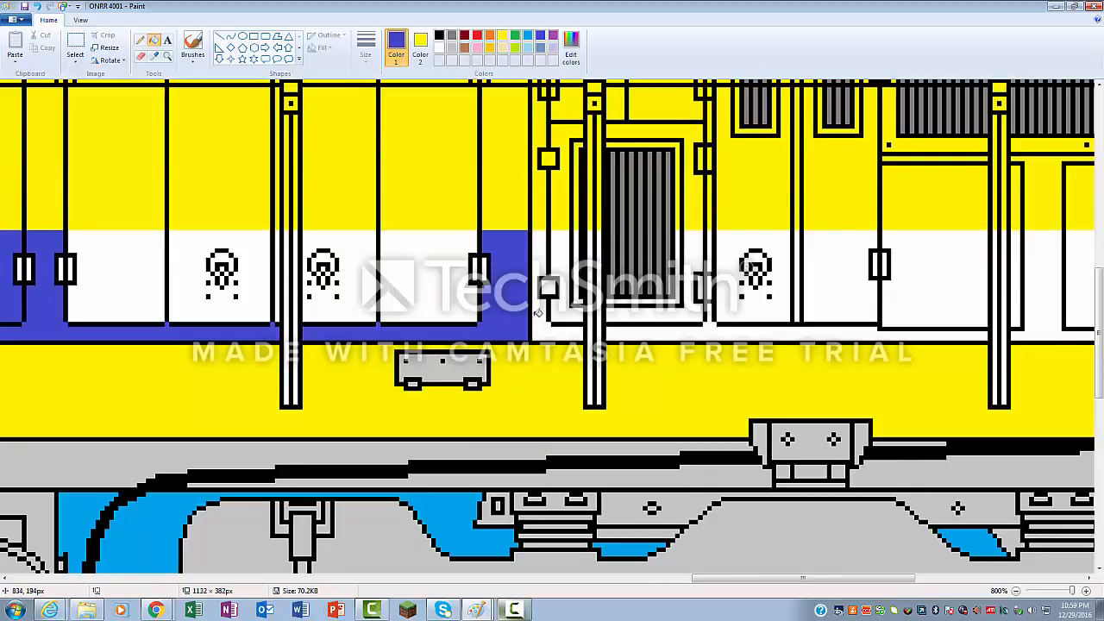
left_click(536, 313)
left_click(420, 296)
left_click(345, 293)
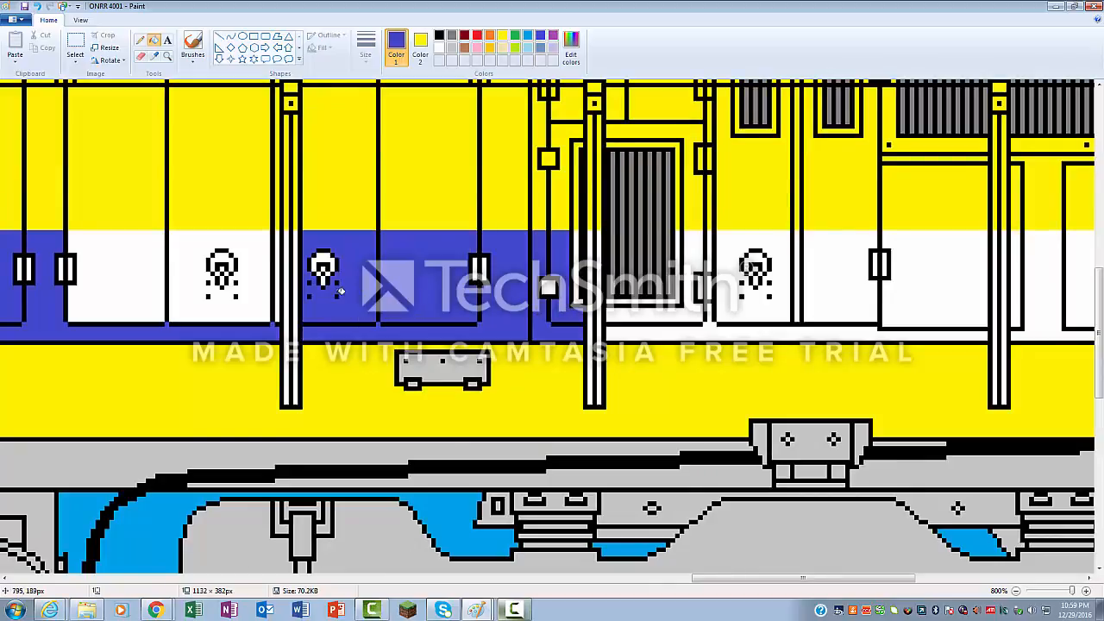
left_click(280, 289)
left_click(215, 292)
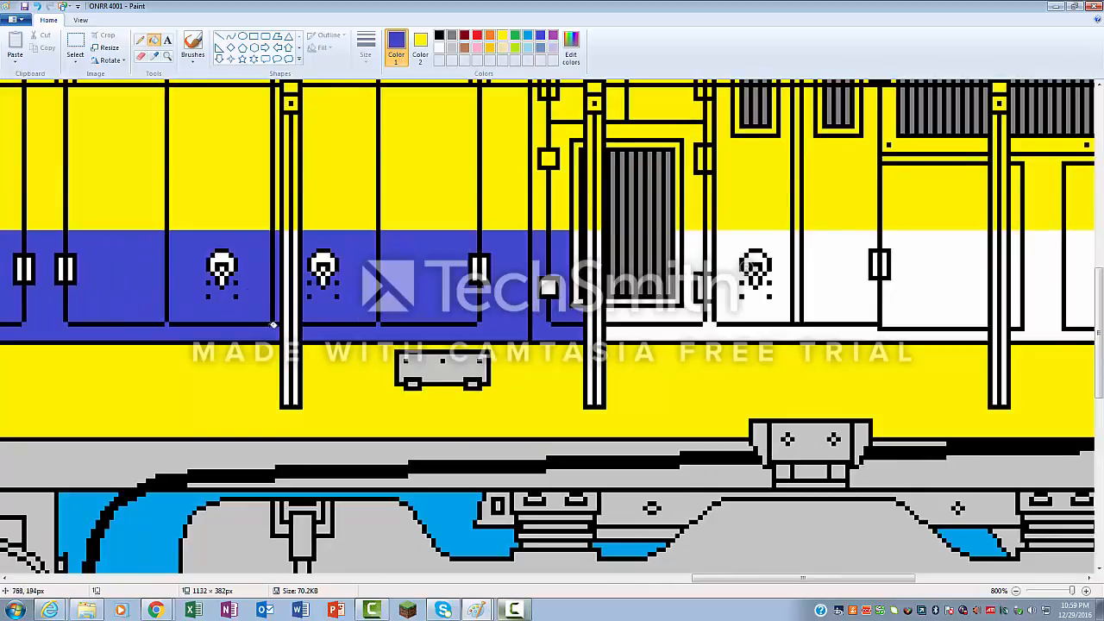
- Fill the white areas around the door grille and the strip below the panels blue, undoing an outline fill
left_click(680, 254)
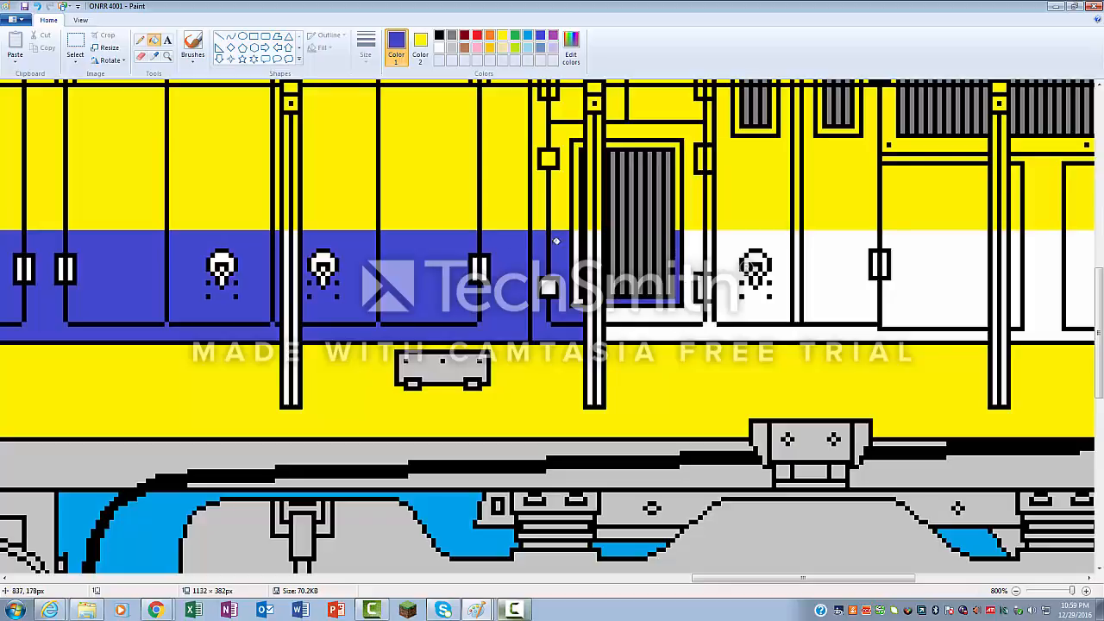
left_click(698, 242)
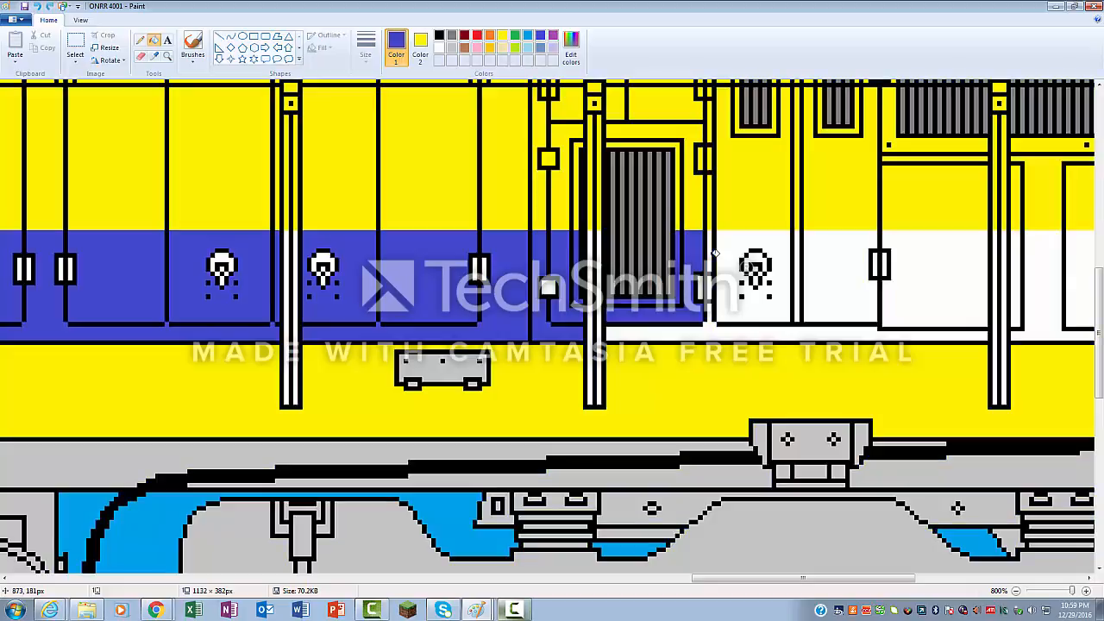
left_click(714, 255)
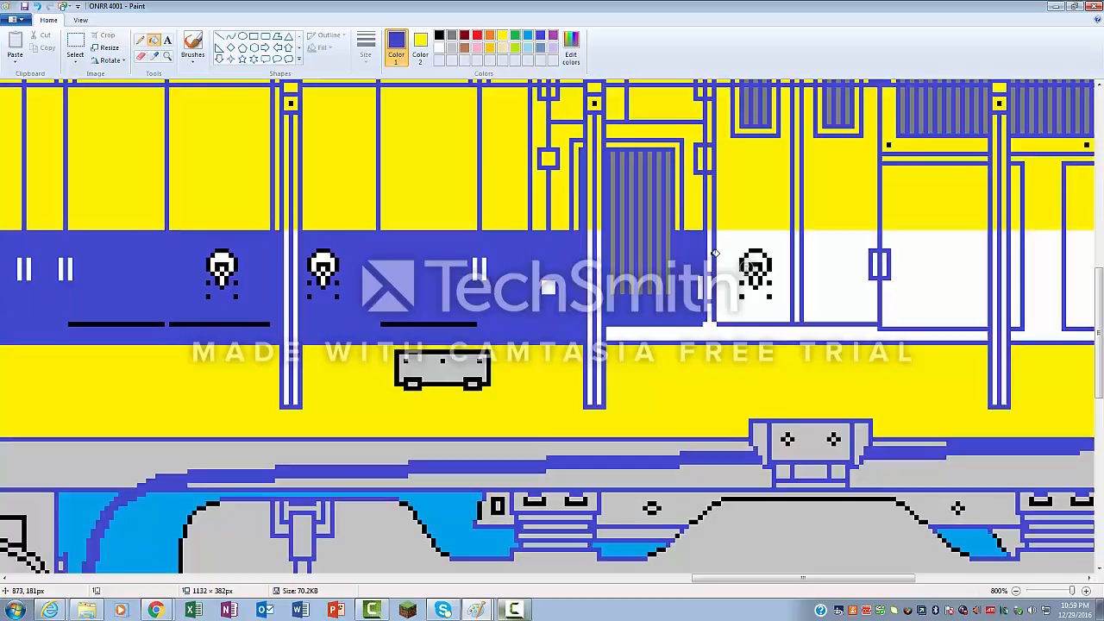
key("ctrl+z")
left_click(716, 324)
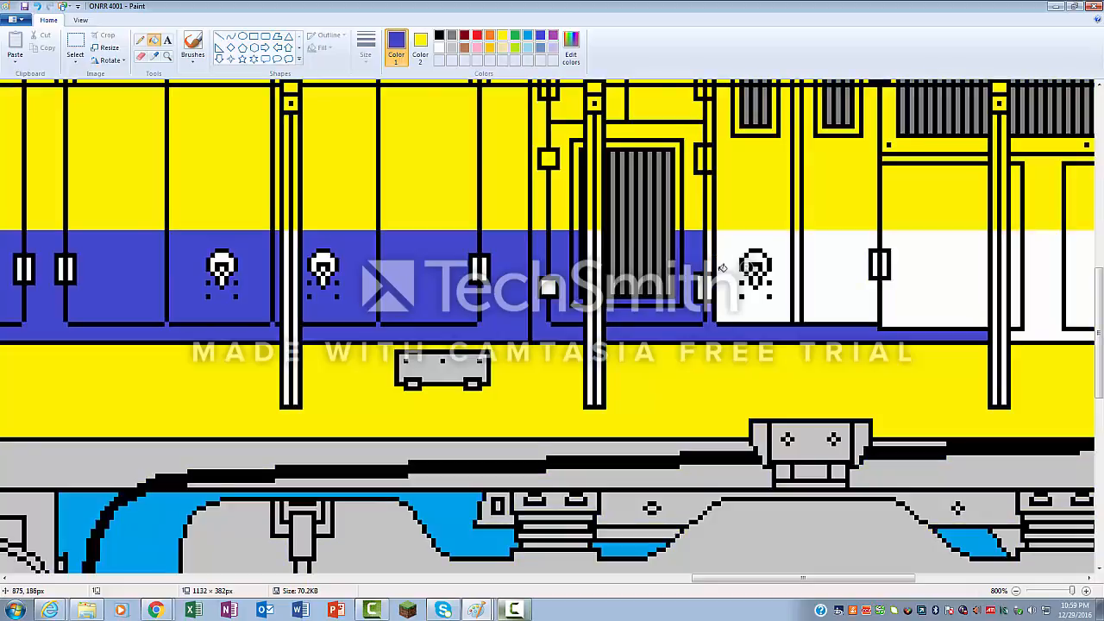
- Fill the white panels at the far right and around the lamp figure blue
left_click(1078, 259)
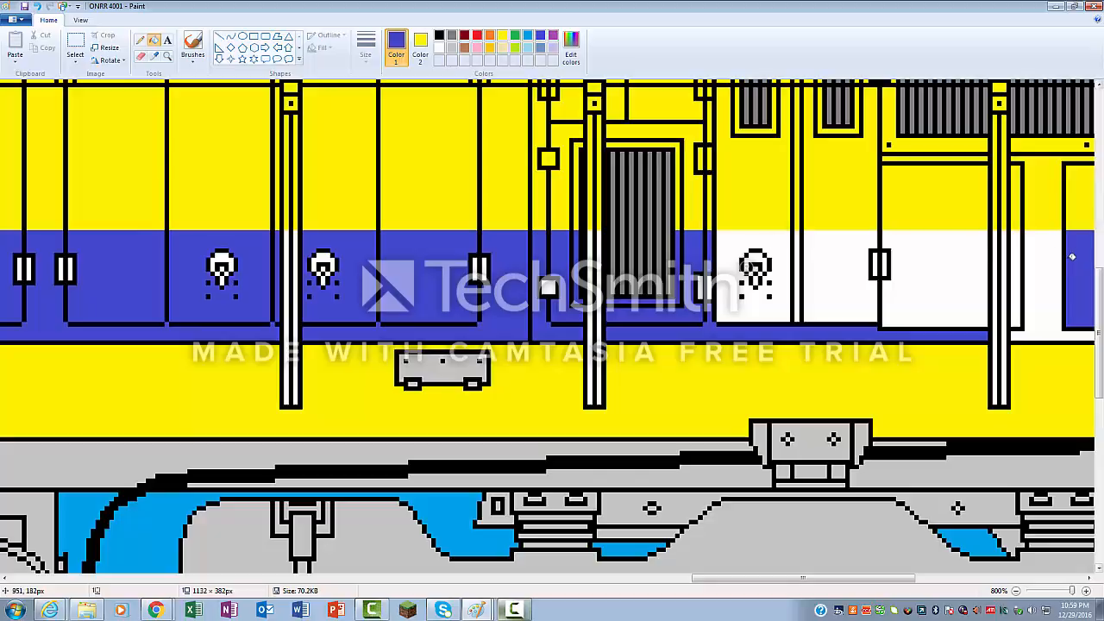
left_click(1044, 255)
left_click(954, 253)
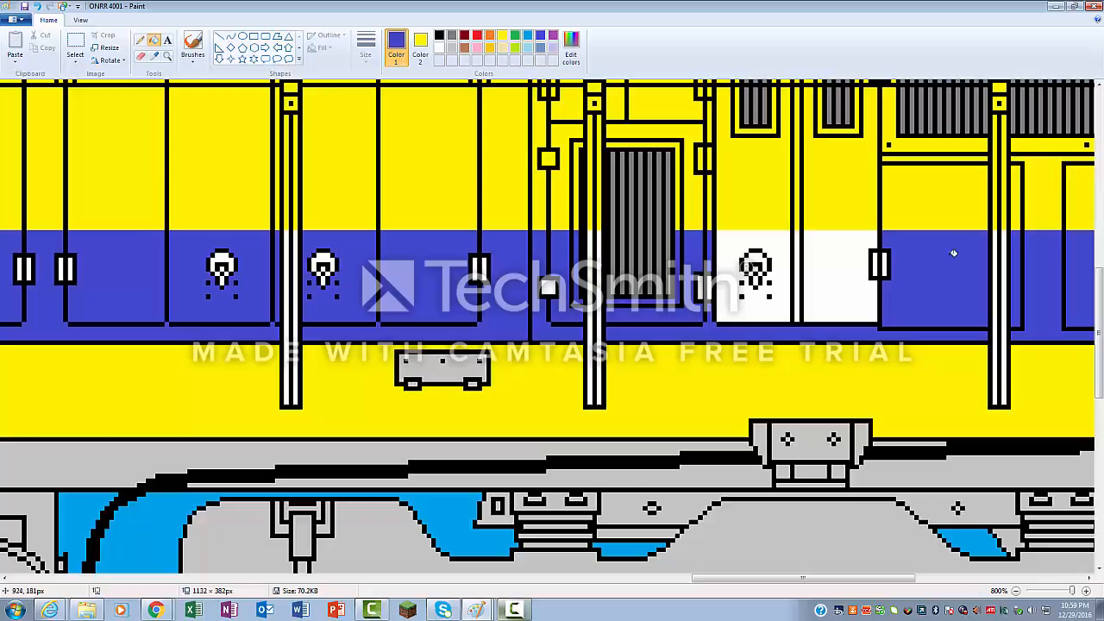
left_click(841, 259)
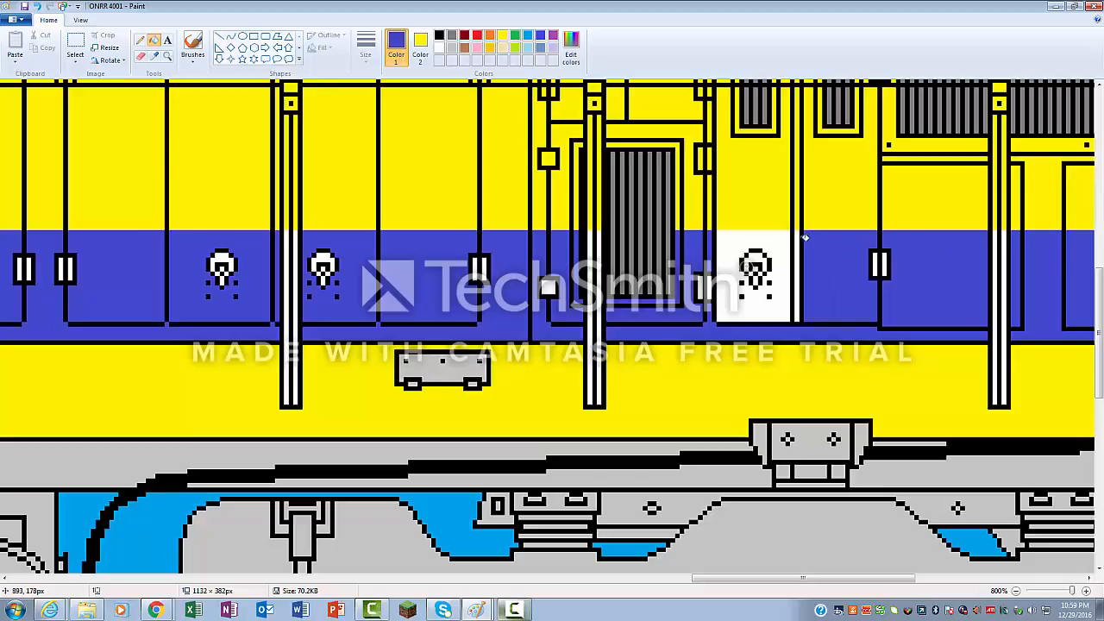
left_click(795, 259)
left_click(729, 251)
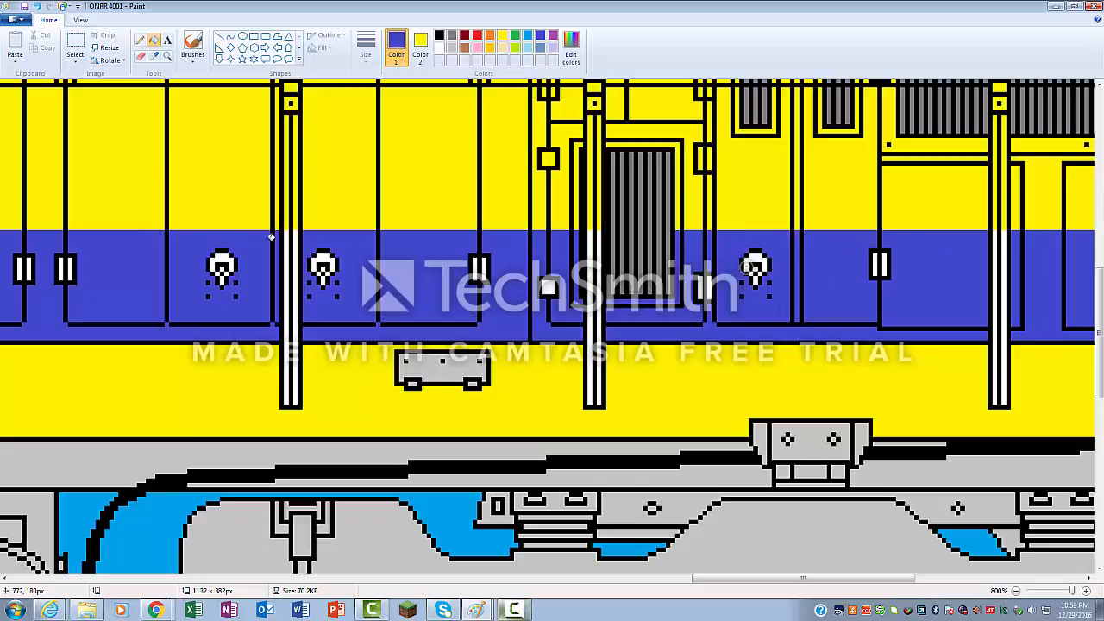
- Fill the left, middle and right poles' white strips blue, undoing an outline fill
left_click(297, 250)
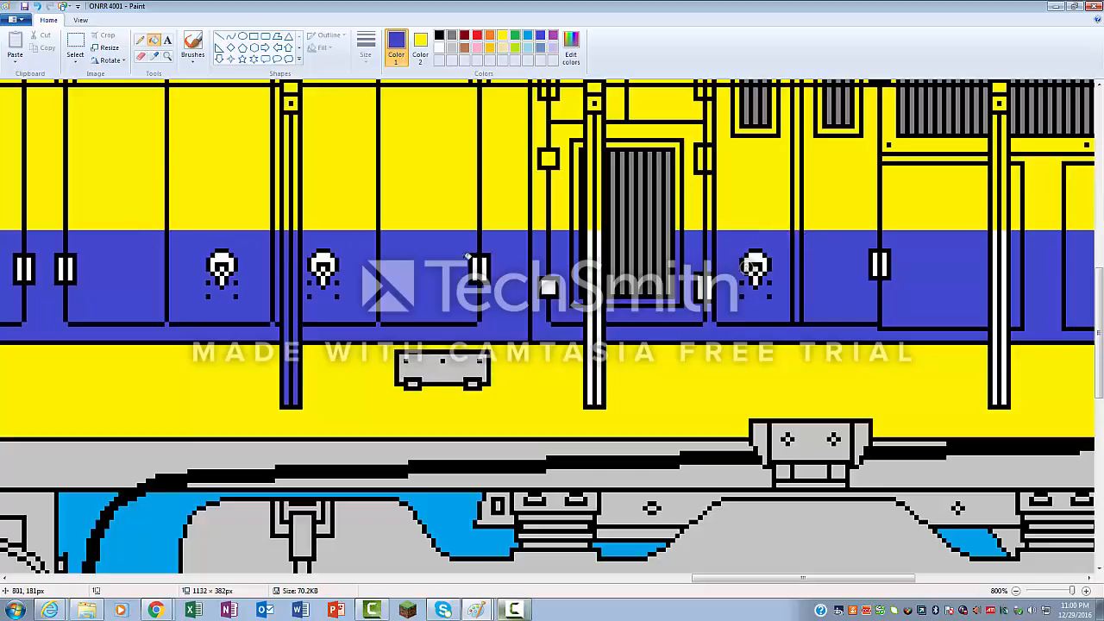
left_click(600, 268)
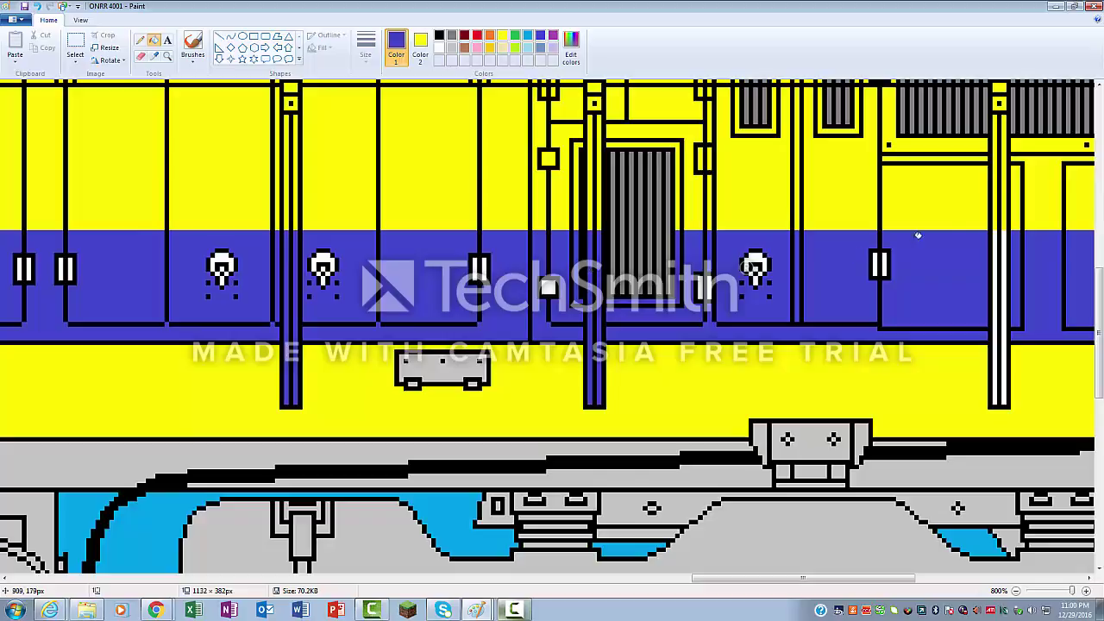
left_click(1005, 250)
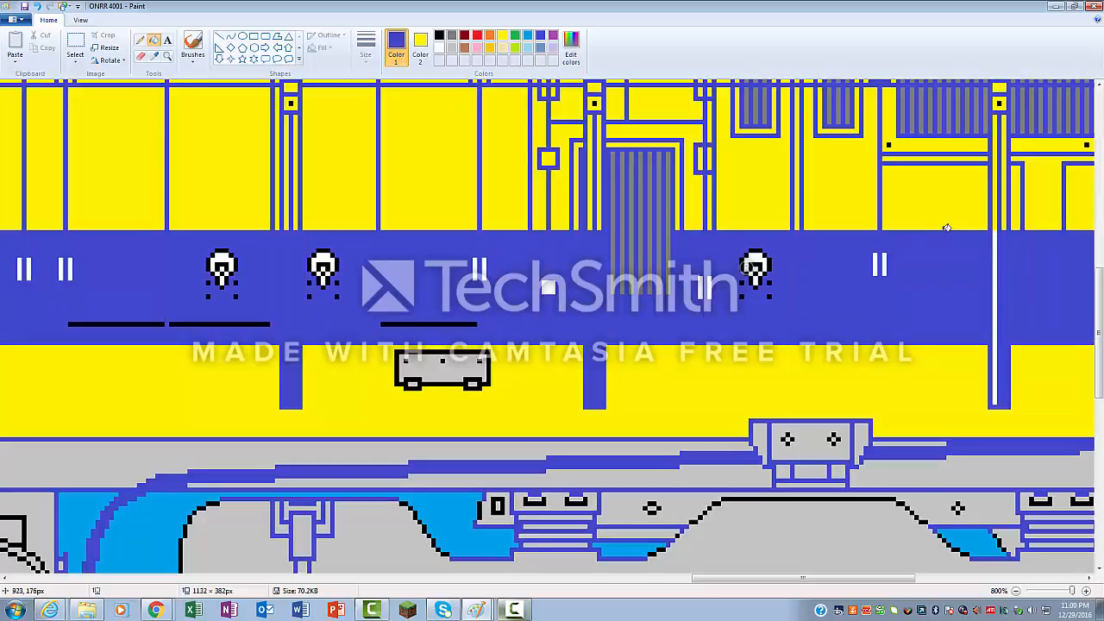
key("ctrl+z")
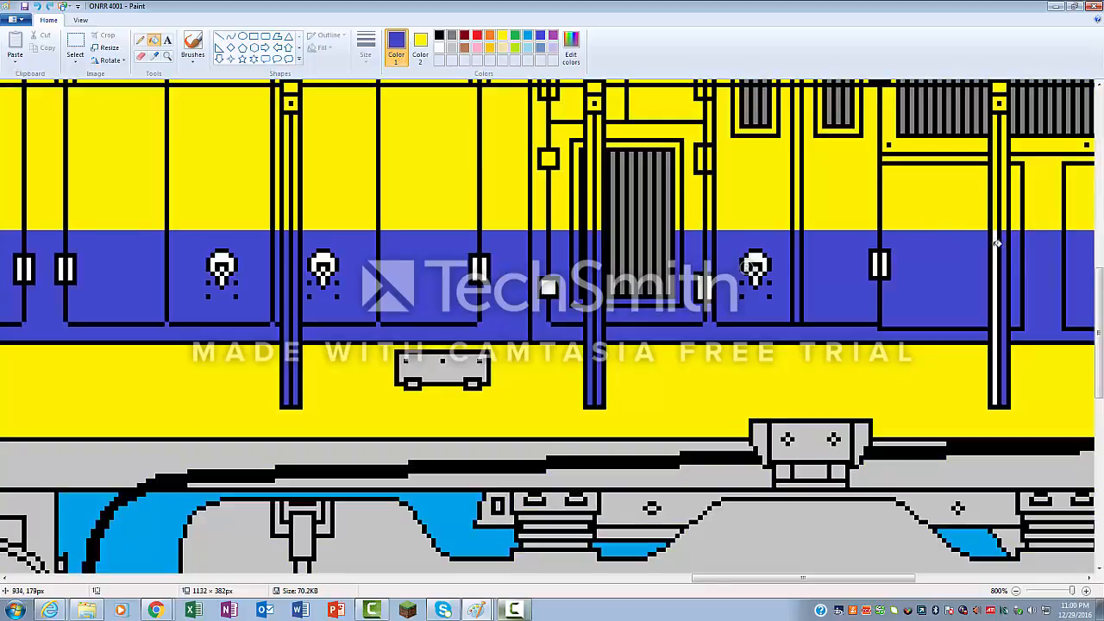
- Fill the right pole strip and the small window's white bars blue, undoing an outline fill
left_click(1001, 250)
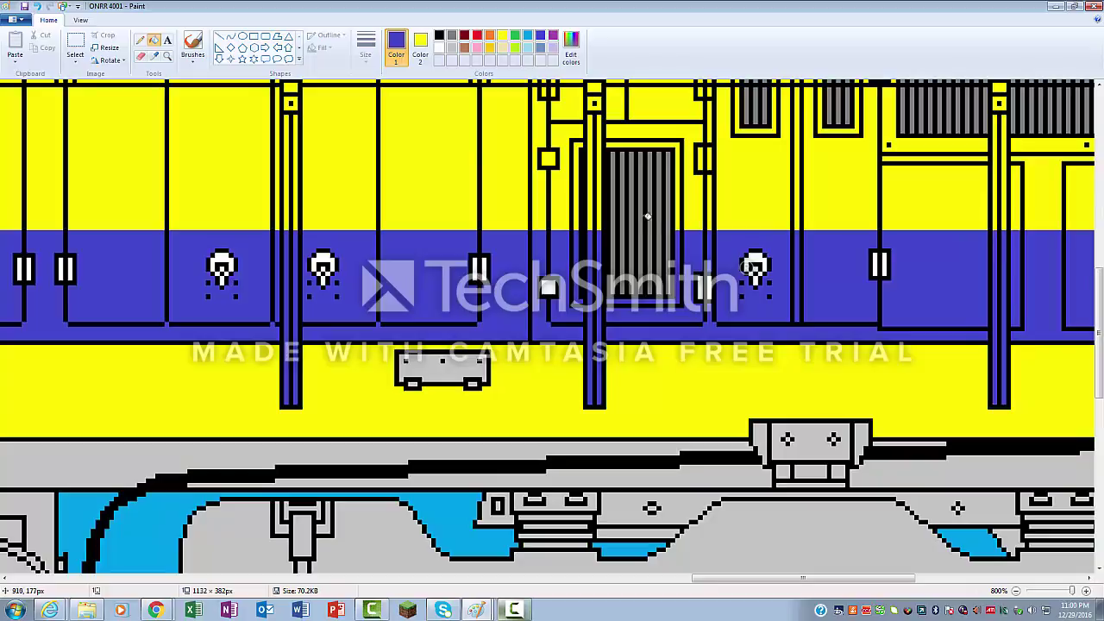
left_click(19, 262)
key("ctrl+z")
left_click(75, 263)
- Fill the white parts of the first two lamps and the third detail's bars blue
left_click(222, 256)
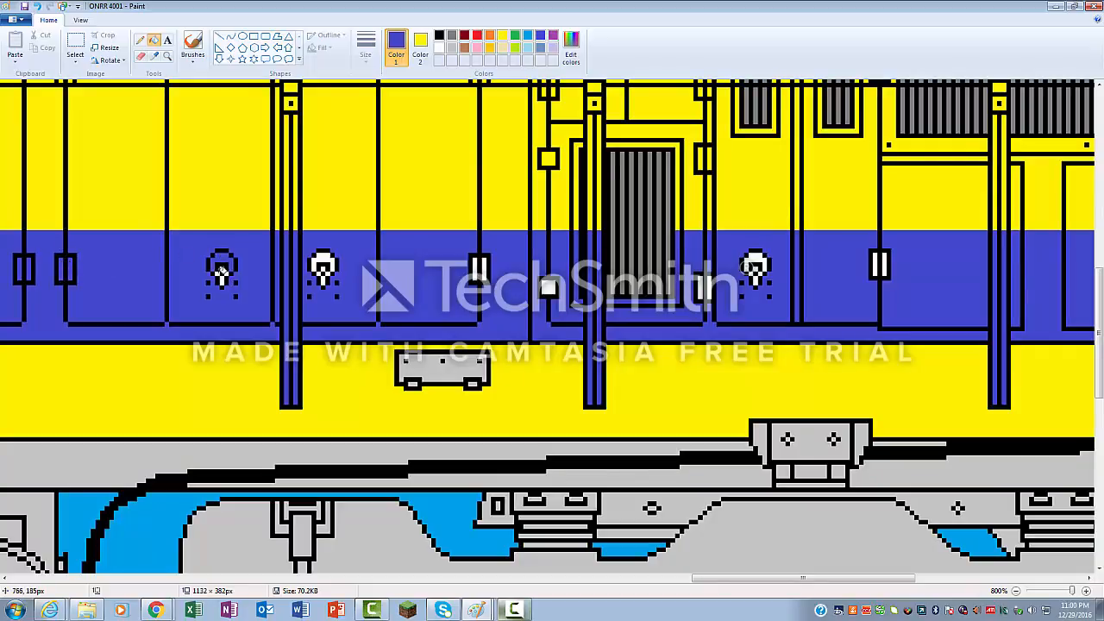
left_click(222, 270)
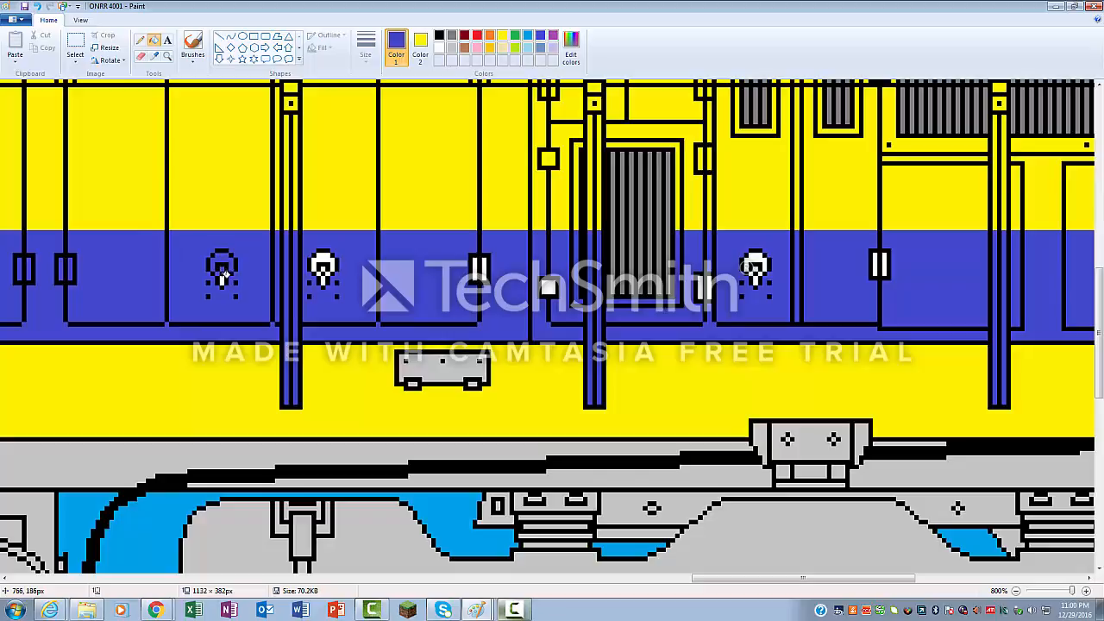
left_click(321, 258)
left_click(323, 270)
left_click(326, 270)
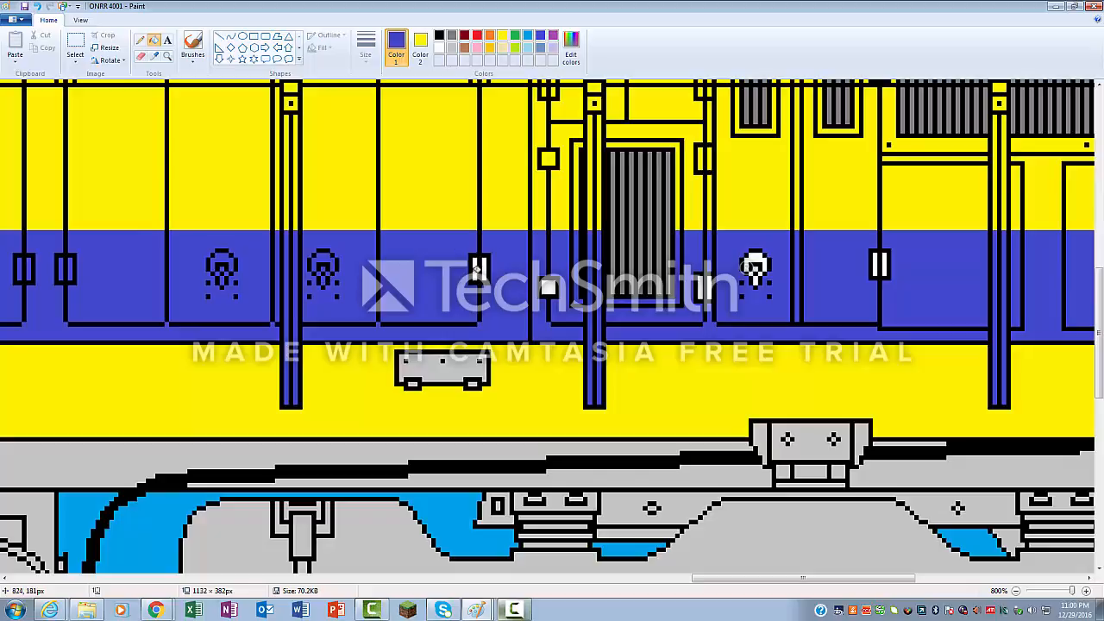
left_click(488, 263)
left_click(476, 266)
- Fill the small box's white bars and the bolt emblem blue, undoing an outline fill
left_click(546, 287)
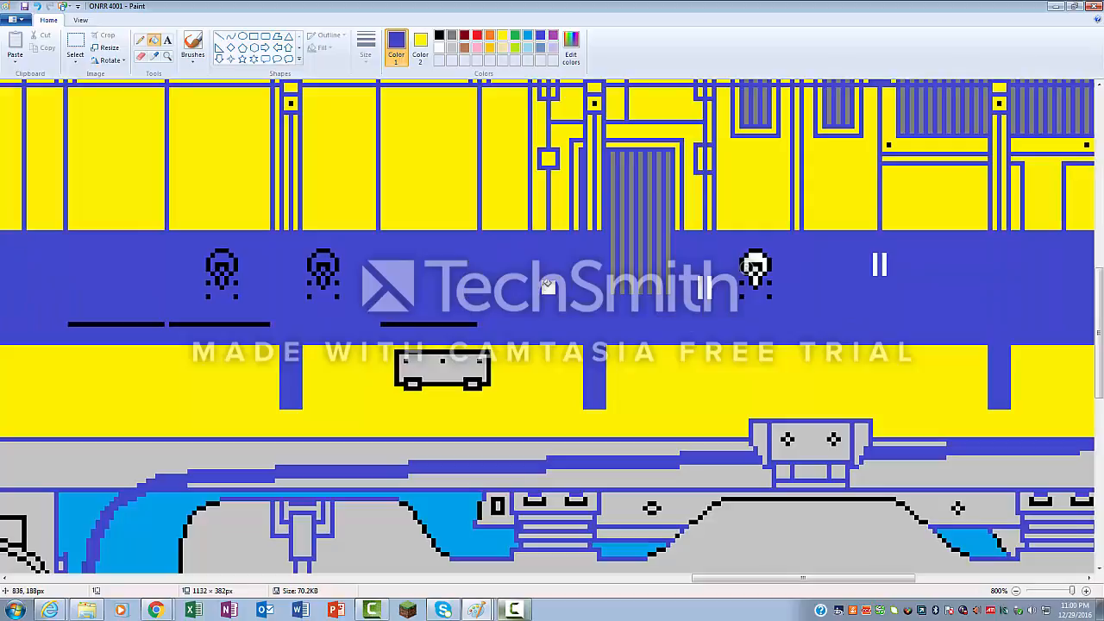
key("ctrl+z")
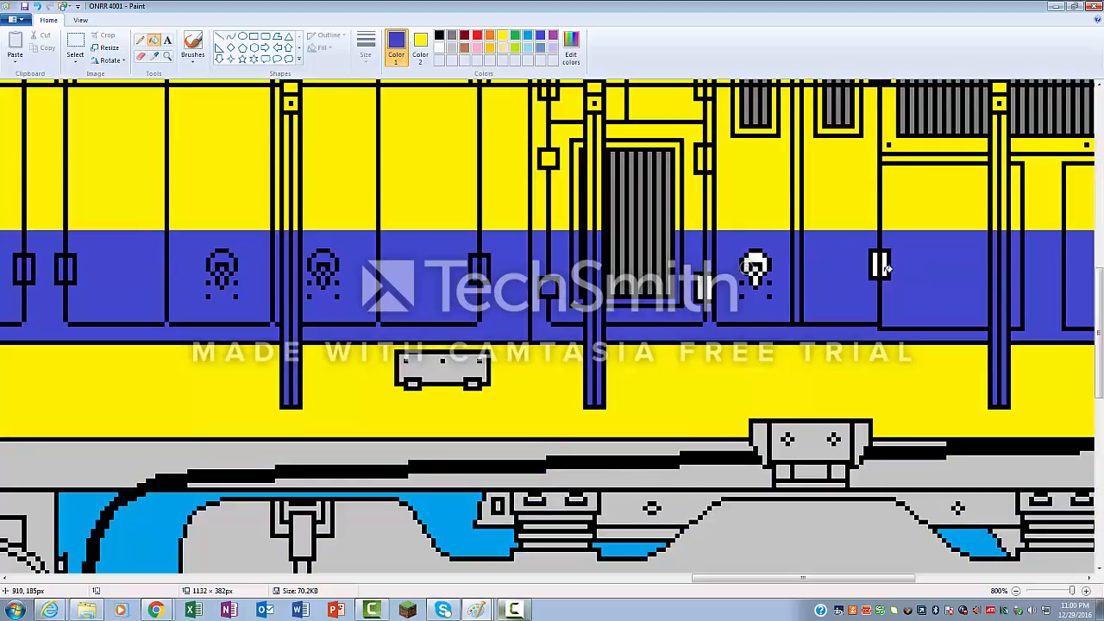
left_click(876, 269)
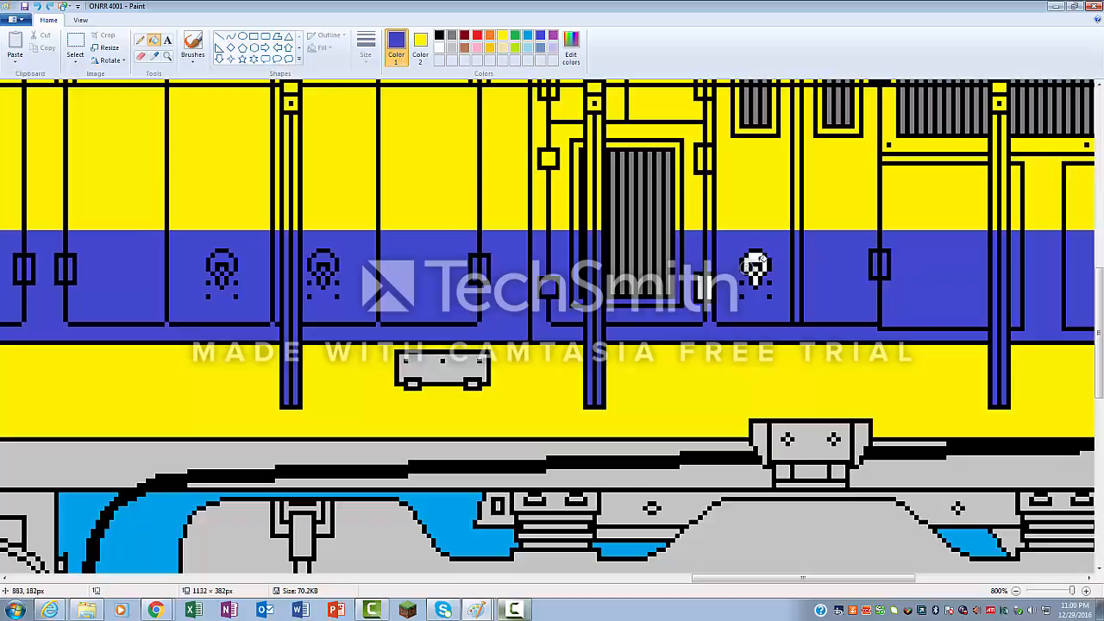
left_click(756, 264)
left_click(756, 274)
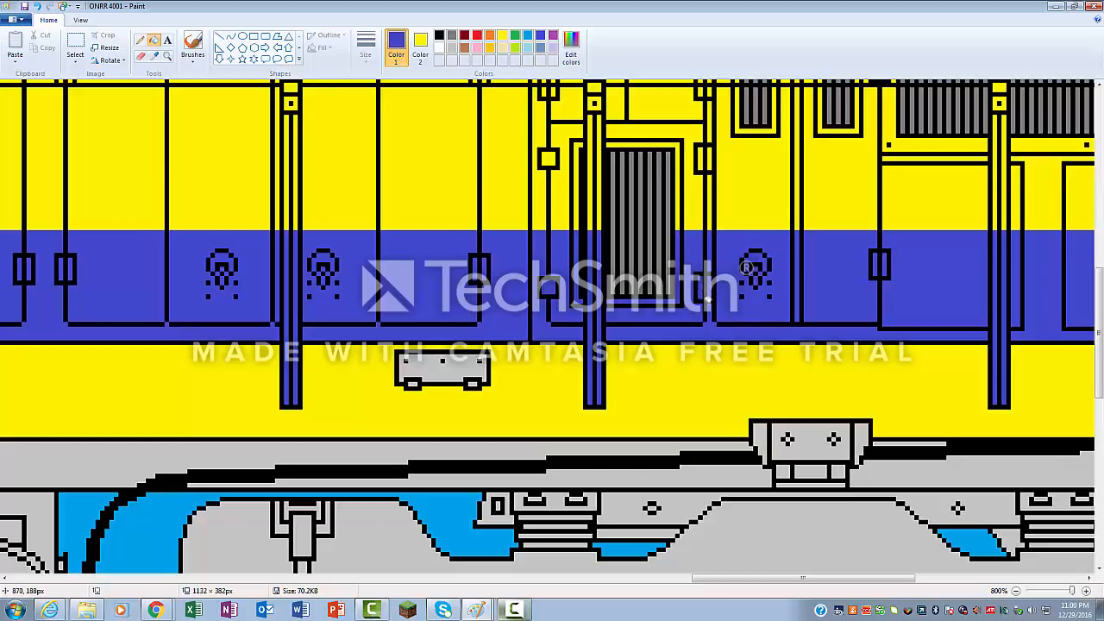
left_click_drag(767, 577, 949, 576)
scroll(949, 518, "up", 5)
scroll(949, 518, "up", 5)
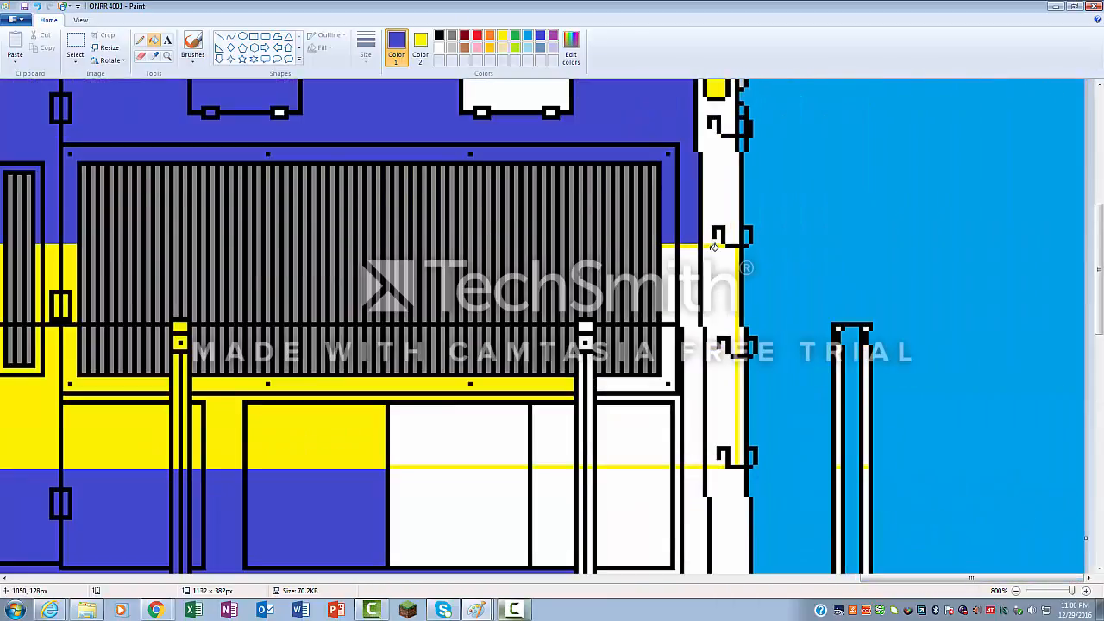
scroll(766, 267, "down", 3)
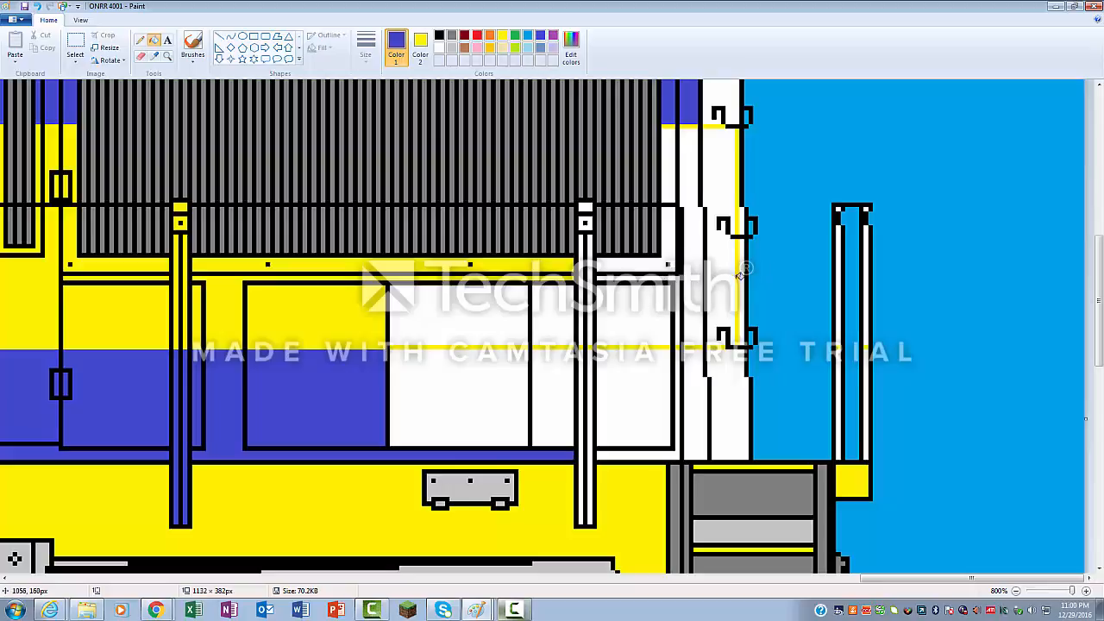
- Fill the white vertical strips near the front end yellow, undoing an outline fill
left_click(729, 197)
left_click(743, 259)
left_click(691, 152)
left_click(668, 241)
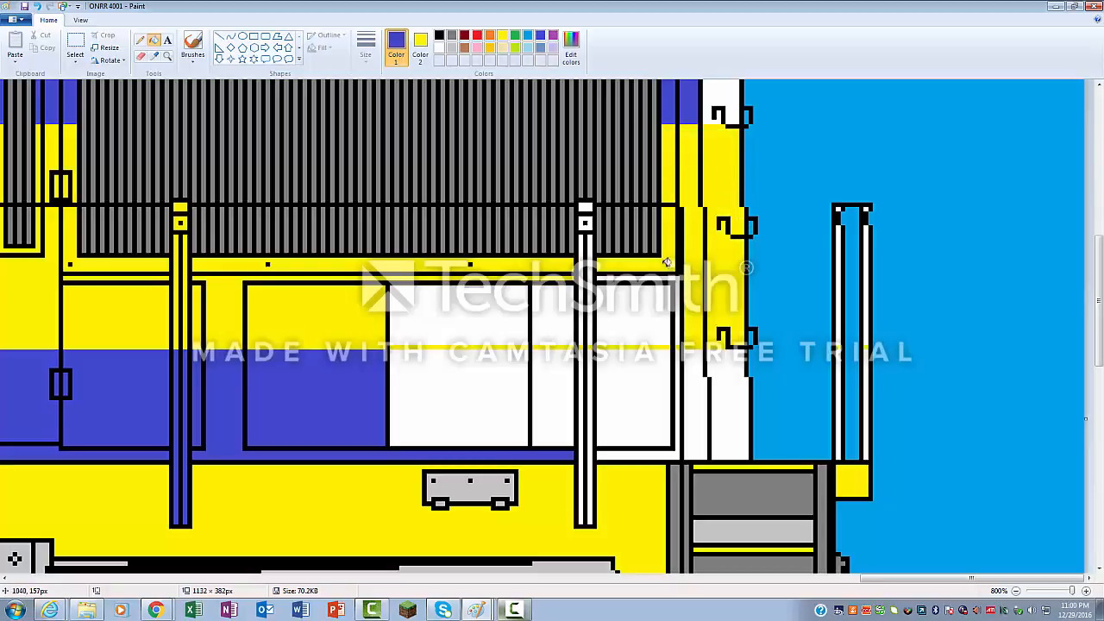
left_click(668, 264)
key("ctrl+z")
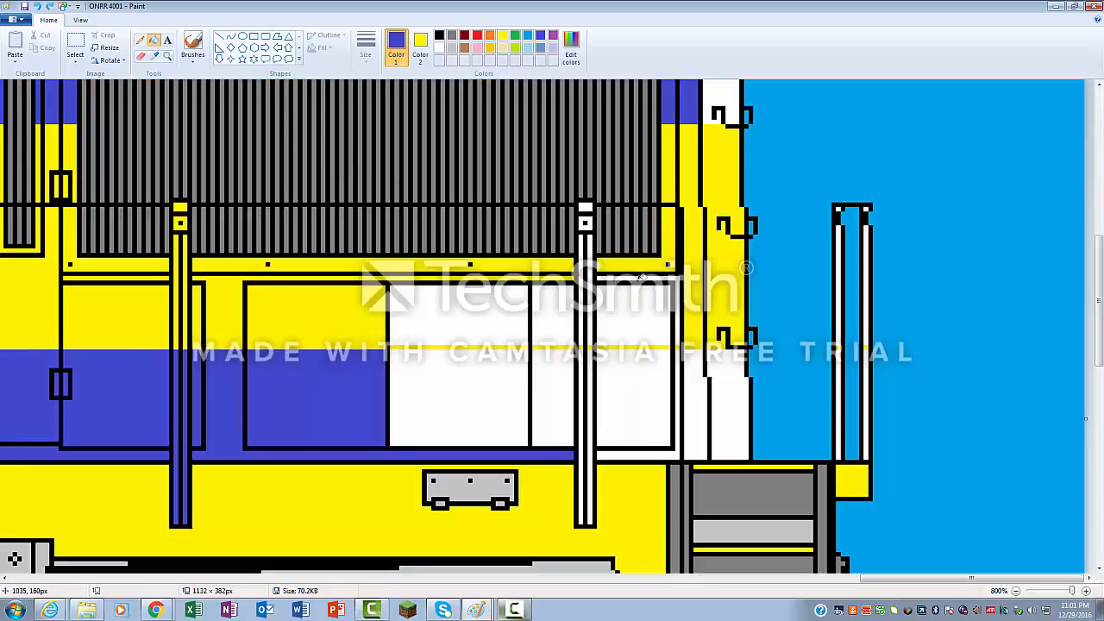
- Fill the white panels and thin strip above the stripe line yellow
left_click(512, 304)
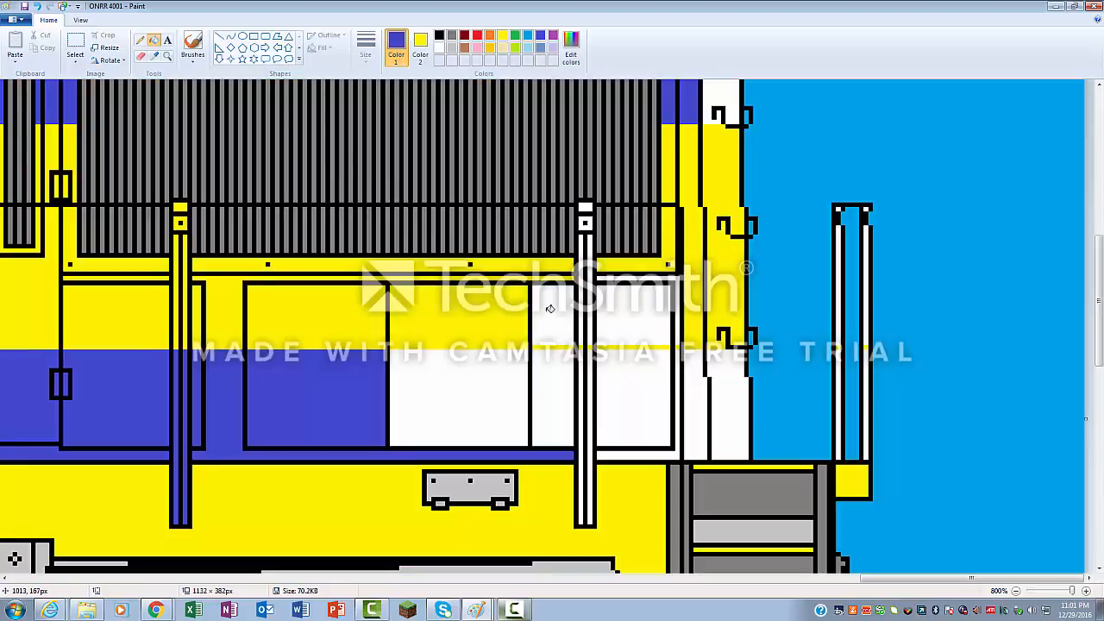
left_click(563, 309)
left_click(634, 298)
left_click(681, 311)
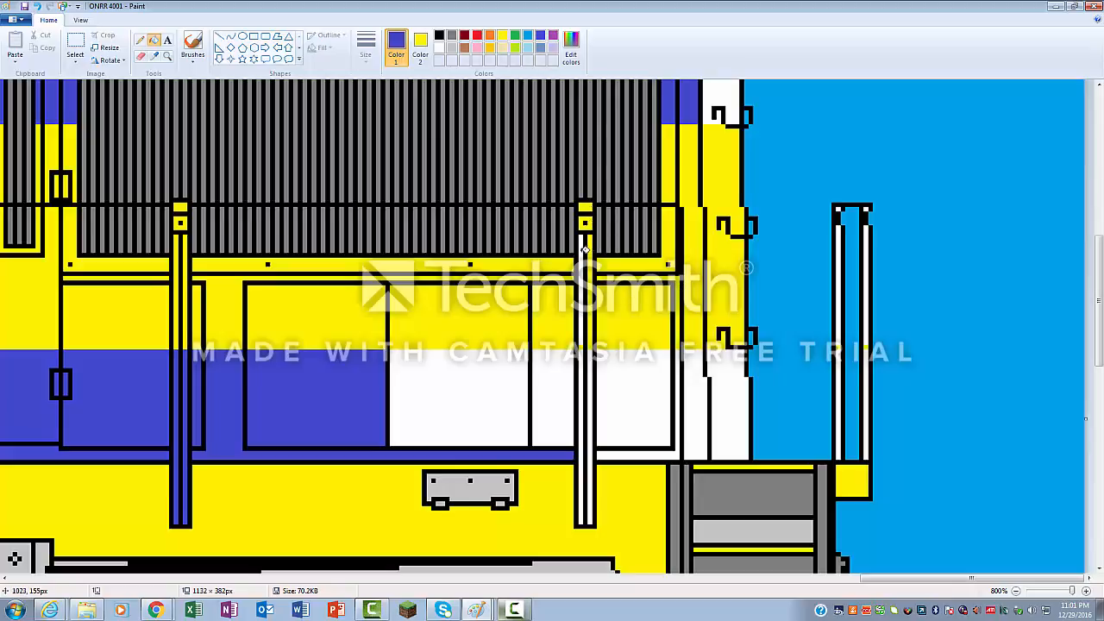
- Fill the white panels below the stripe blue, then undo a misfired yellow fill on the handrail post
left_click(716, 393)
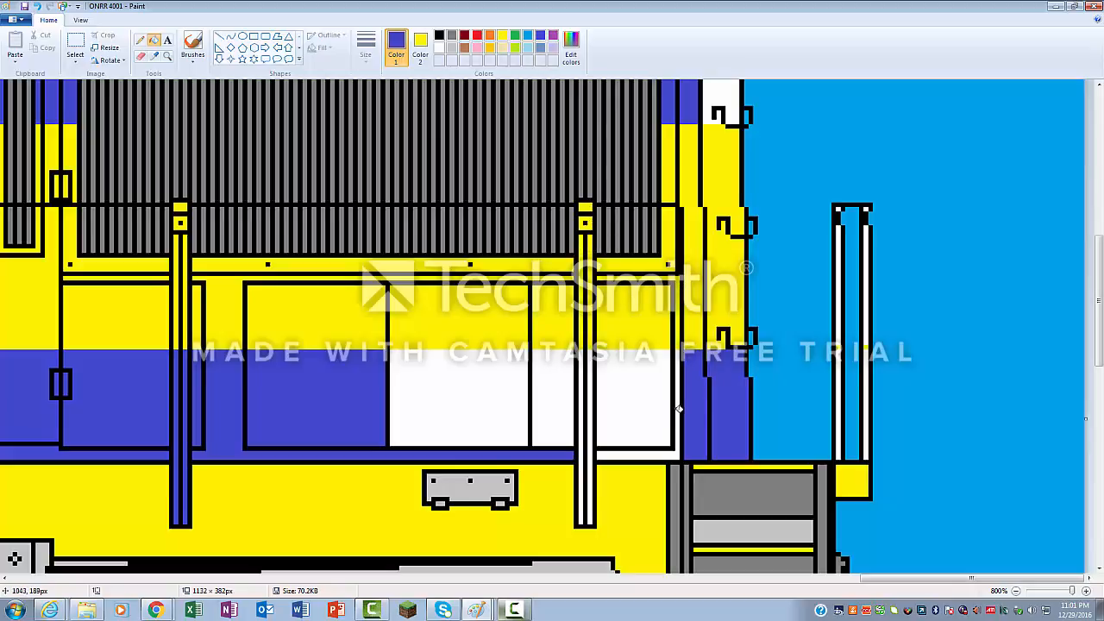
left_click(640, 395)
left_click(591, 395)
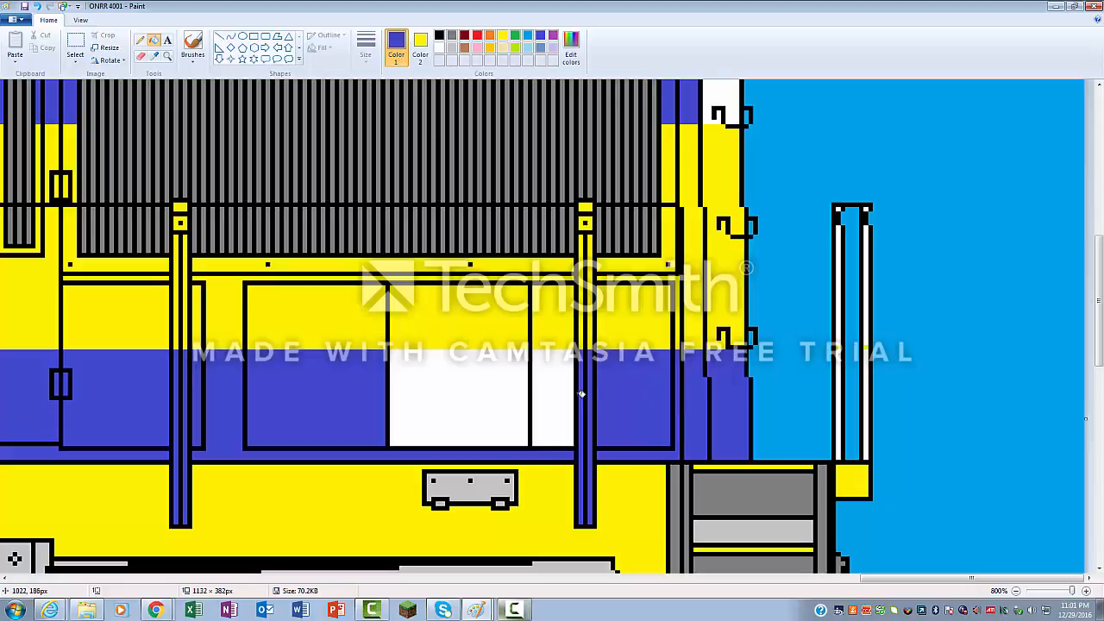
left_click(561, 390)
left_click(518, 380)
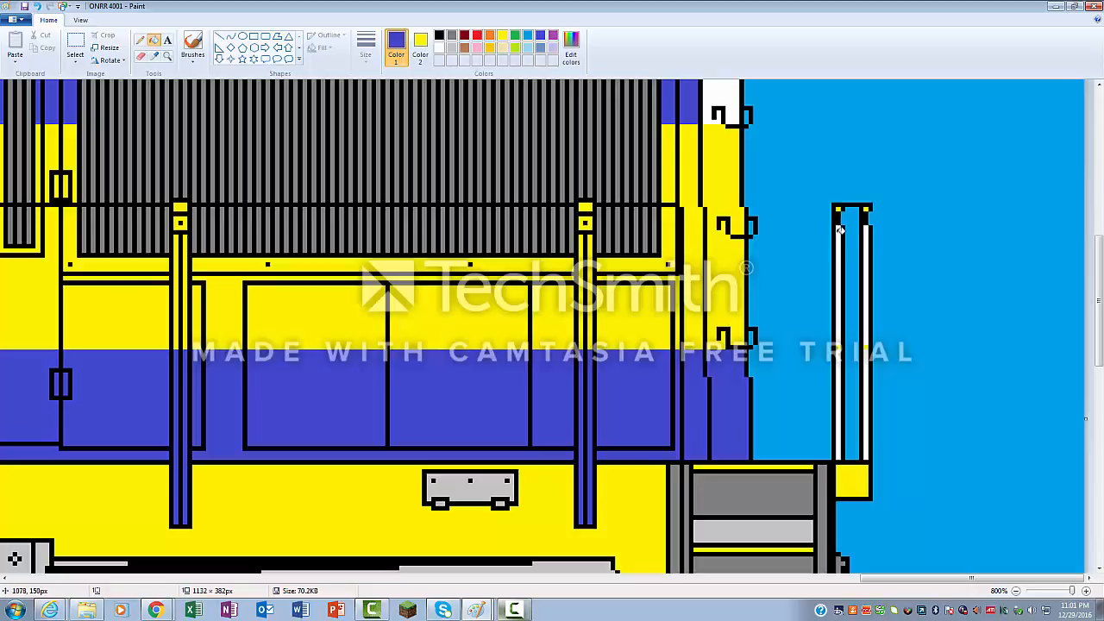
left_click(870, 233)
key("ctrl+z")
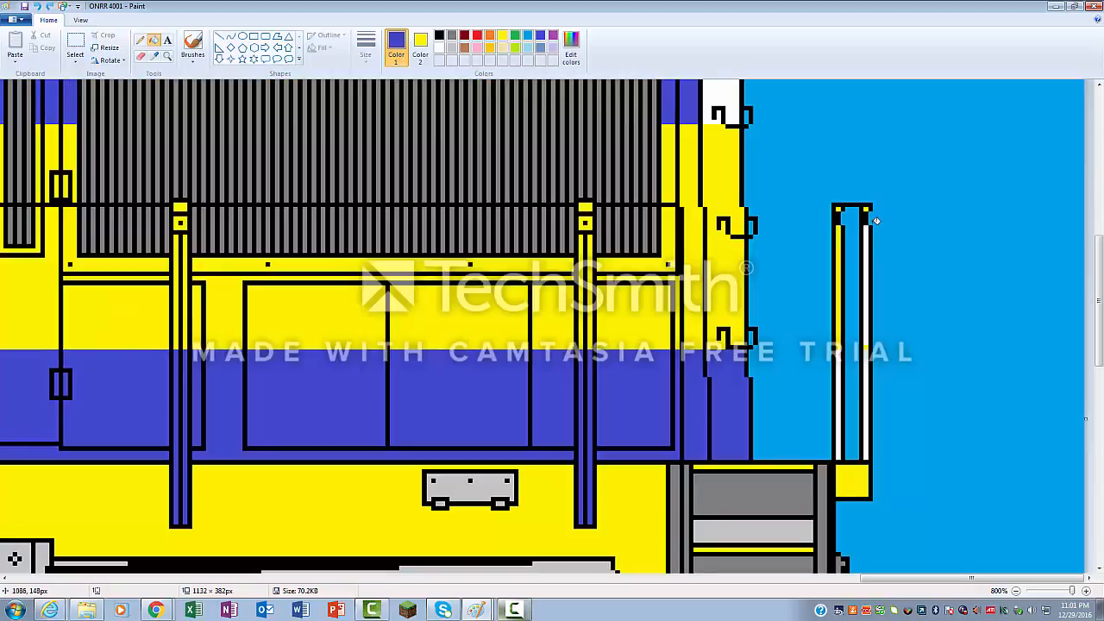
scroll(868, 233, "up", 3)
scroll(867, 233, "down", 3)
- Fill the handrail post stripes yellow, the upper-body boxes blue and the small edge squares black
left_click(869, 362)
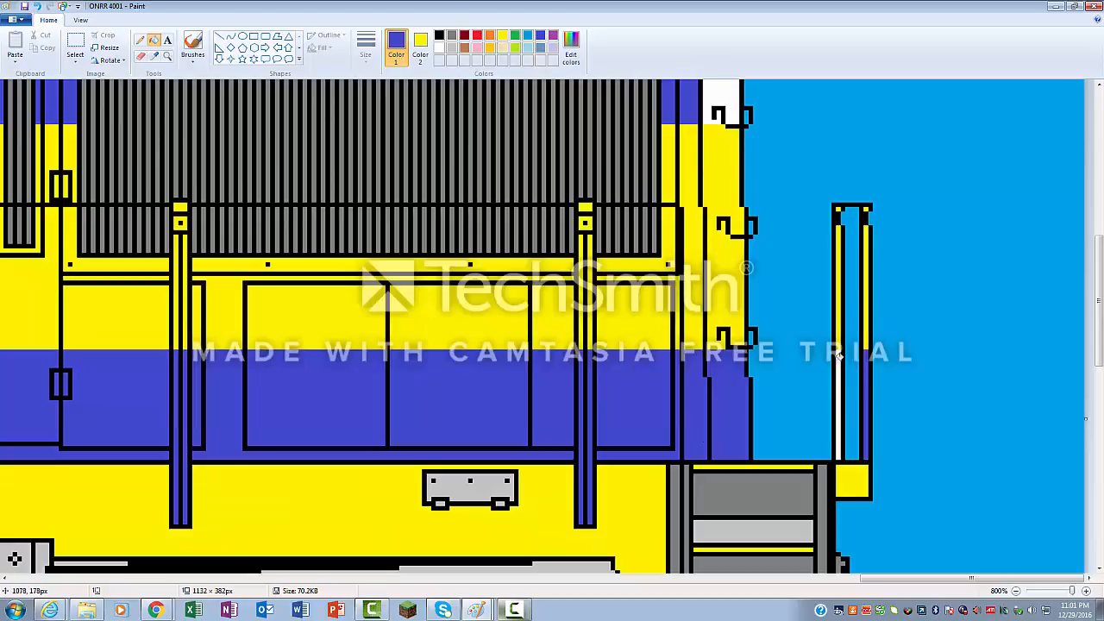
left_click(838, 357)
scroll(839, 357, "up", 3)
scroll(834, 336, "up", 5)
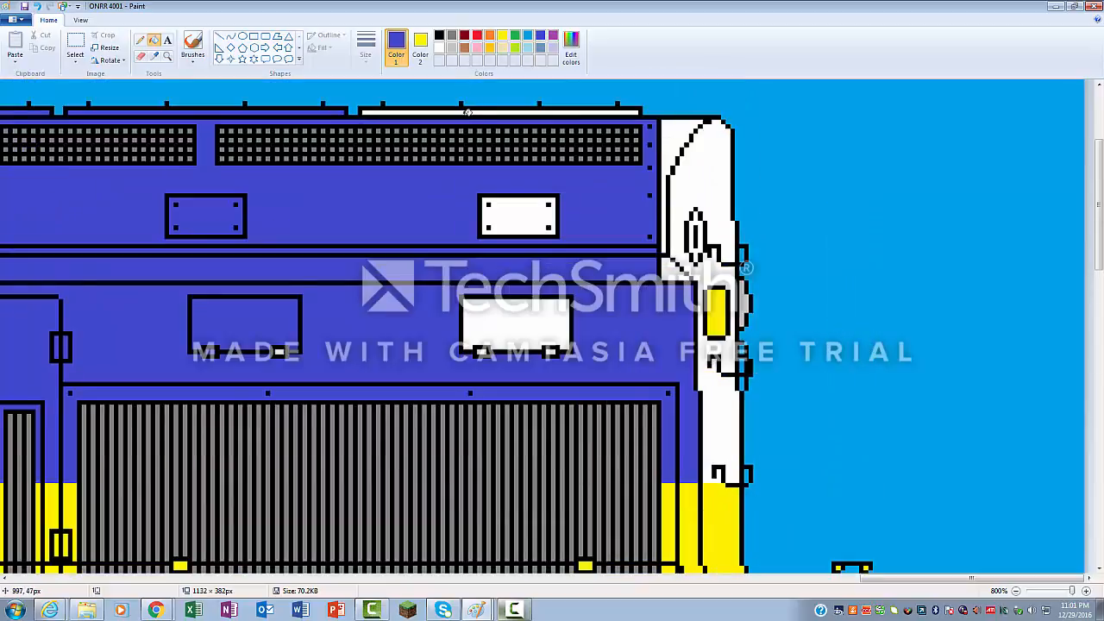
left_click(509, 215)
left_click(509, 319)
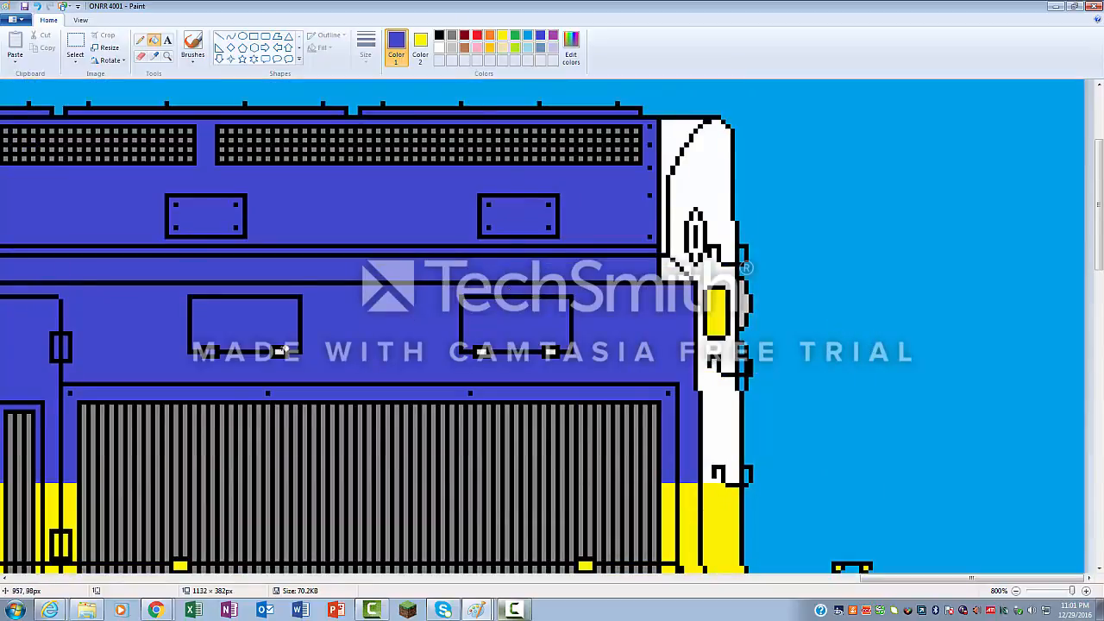
left_click(281, 350)
left_click(481, 350)
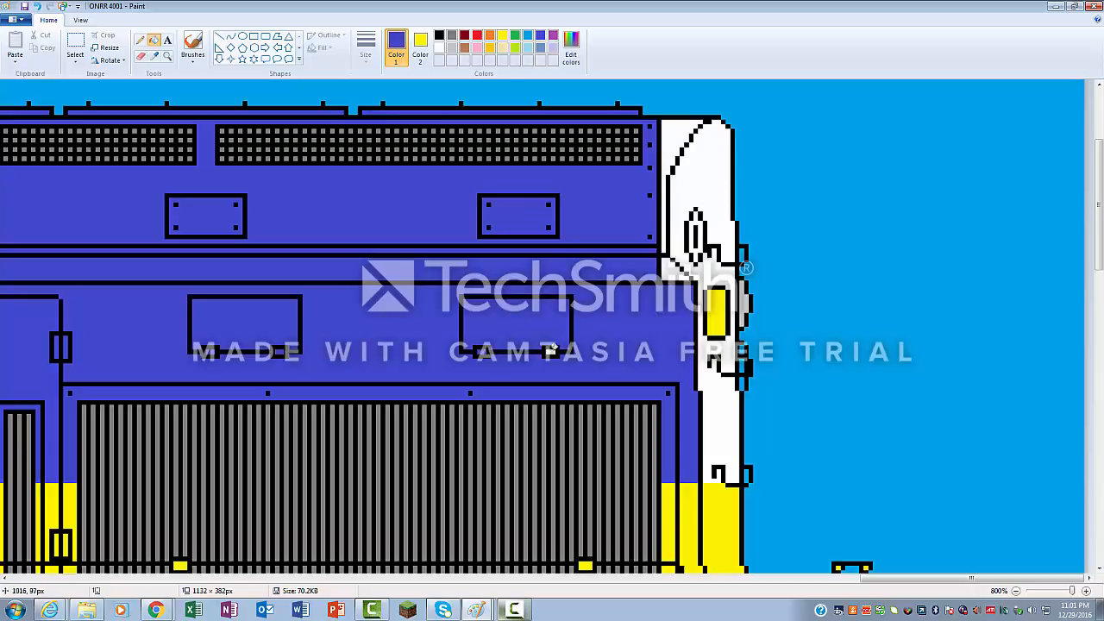
left_click(551, 350)
- Fill the locomotive's white nose areas completely blue
left_click(677, 138)
left_click(700, 172)
left_click(671, 269)
left_click(699, 232)
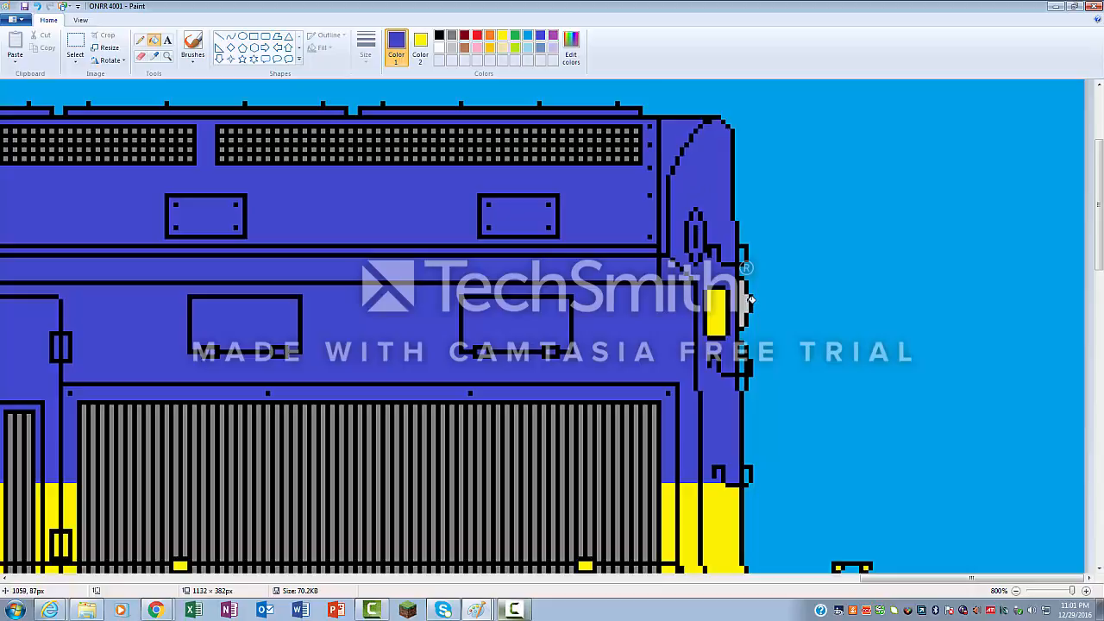
left_click_drag(1014, 579, 624, 583)
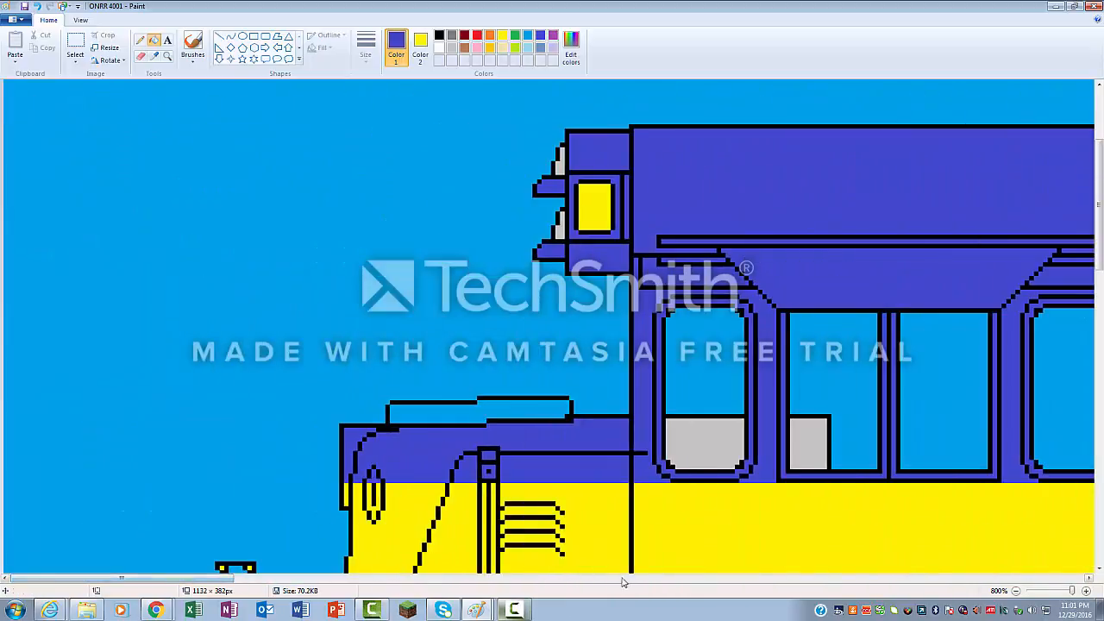
- Zoom out to 300% and bring the GE U34CH caption strip into view
left_click(1016, 591)
left_click(1086, 591)
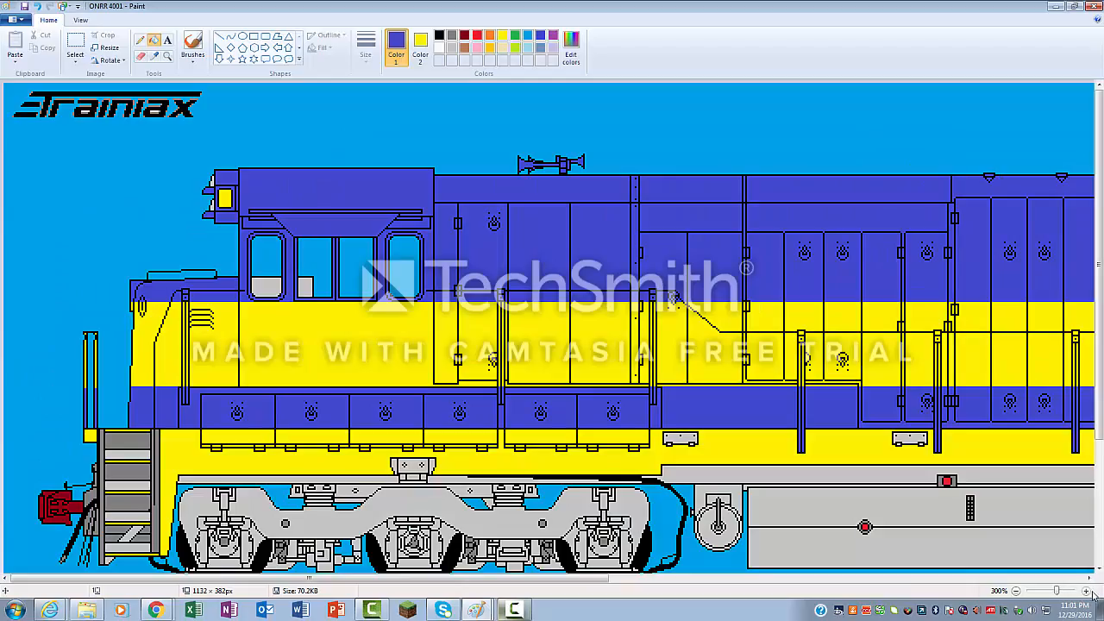
left_click(1099, 571)
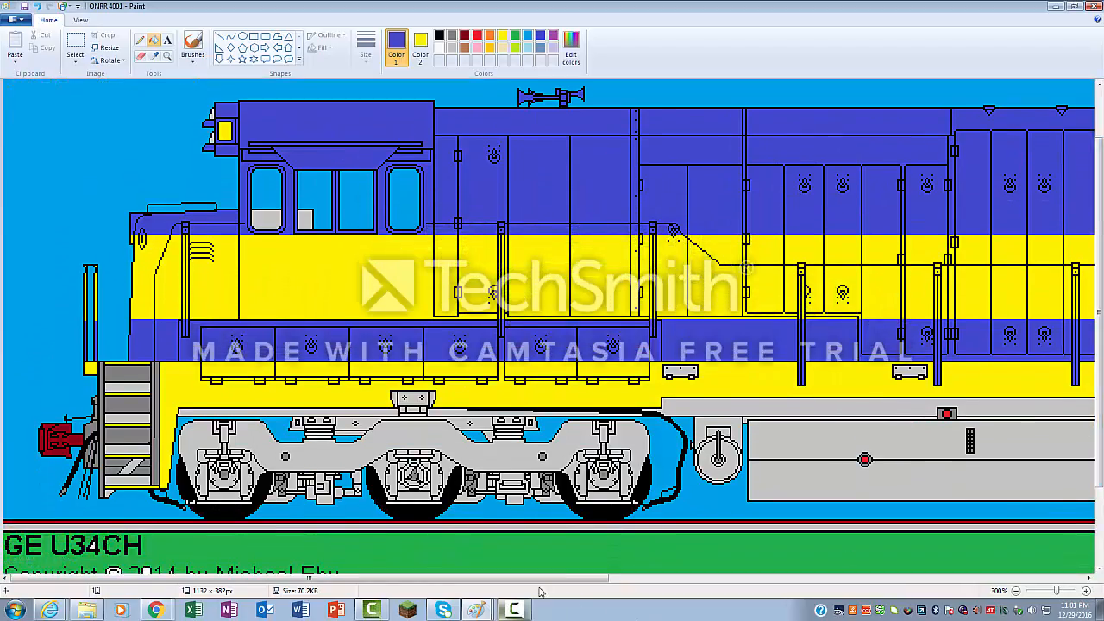
left_click_drag(518, 578, 639, 578)
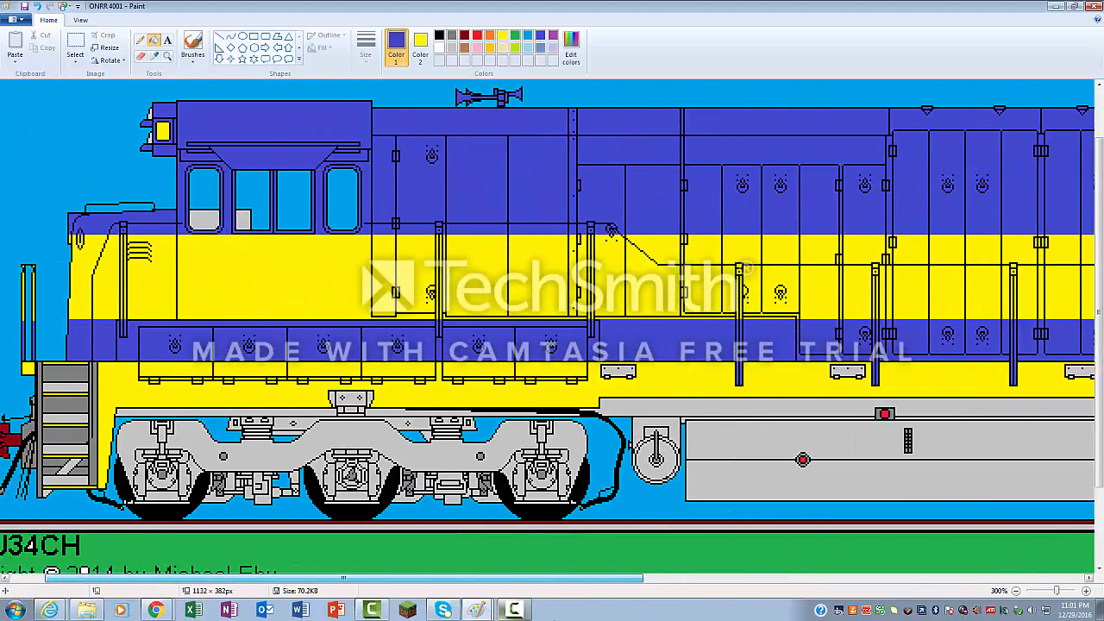
left_click_drag(638, 578, 690, 578)
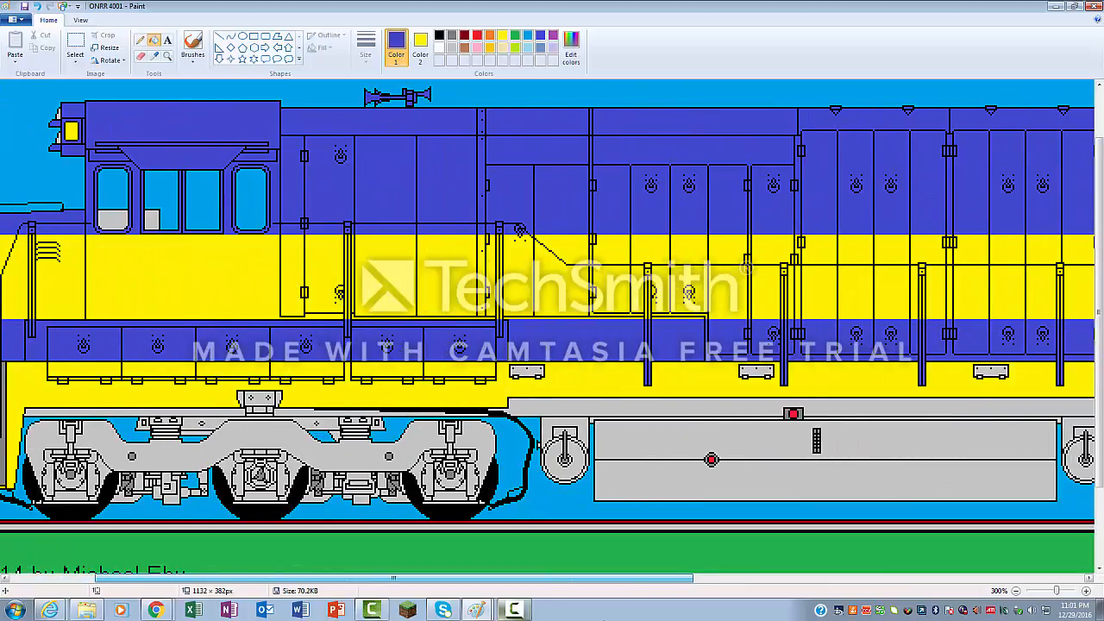
left_click_drag(604, 578, 545, 578)
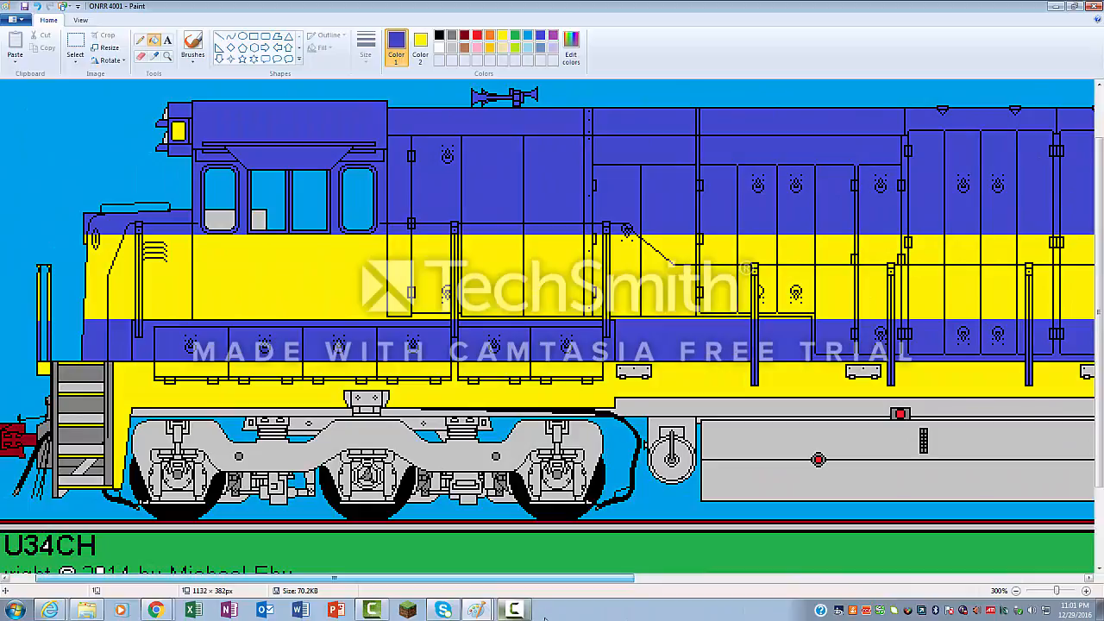
mouse_move(545, 578)
left_mouse_down()
mouse_move(785, 578)
mouse_move(483, 578)
left_mouse_up()
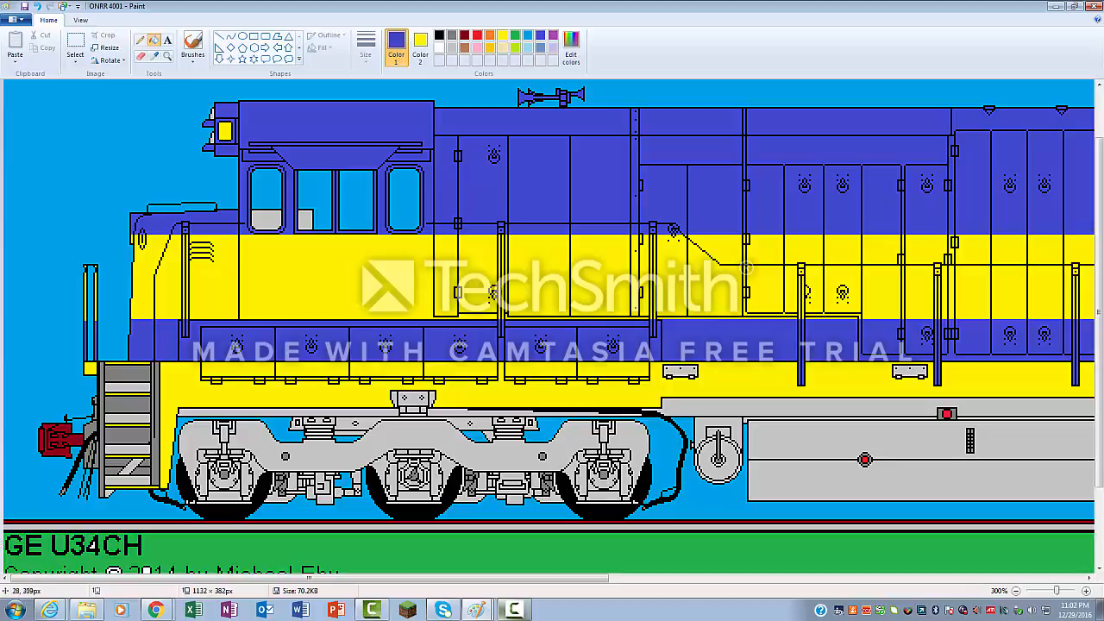
left_click_drag(309, 580, 975, 577)
left_click_drag(909, 580, 26, 580)
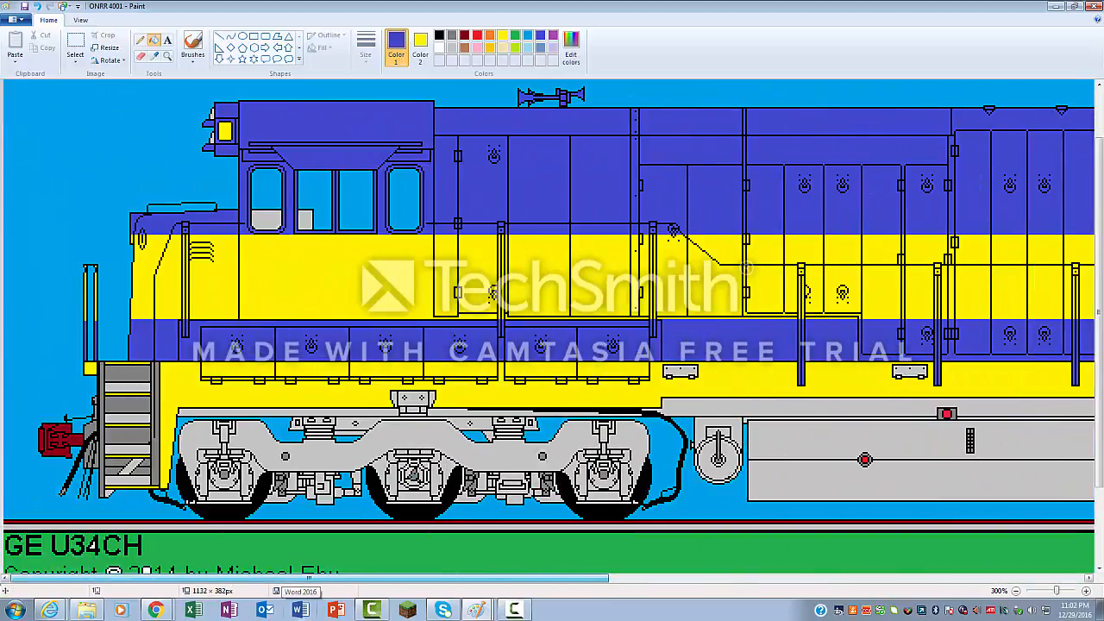